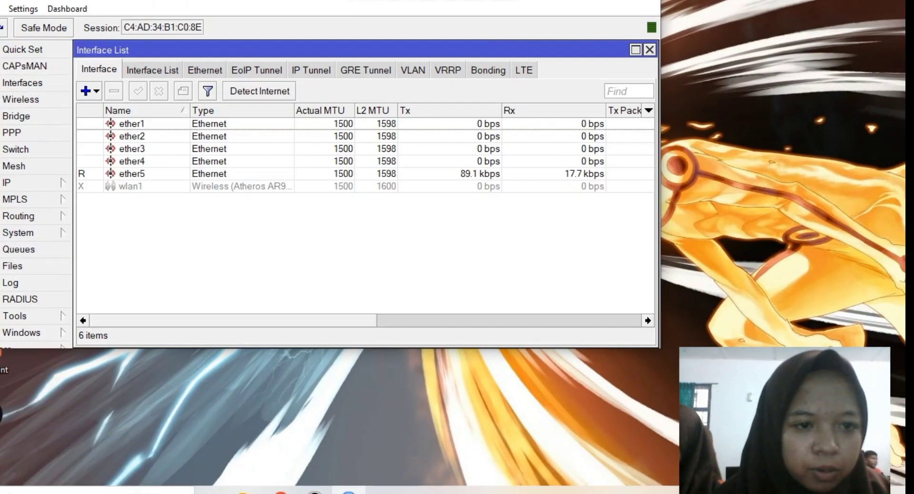
# - Create VLAN interface vlan10-siswa with VLAN ID 10 on ether2
pyautogui.click(86, 90)
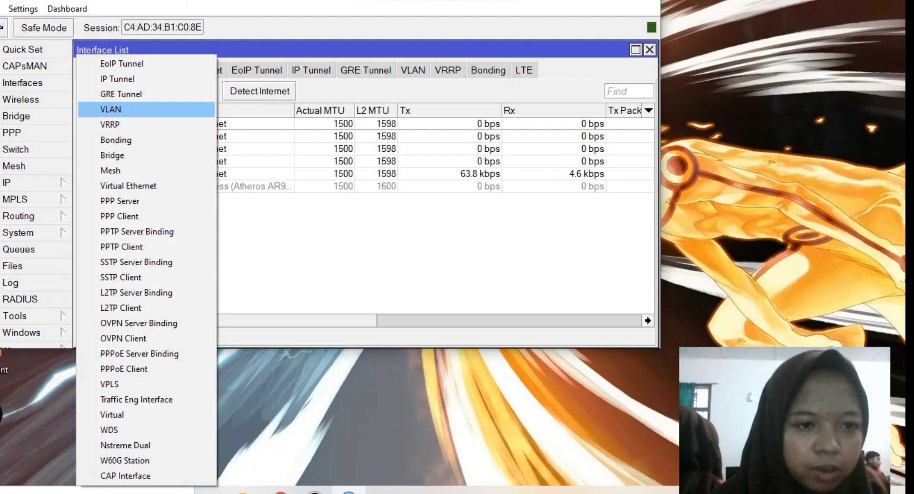
pyautogui.click(110, 109)
pyautogui.click(278, 93)
pyautogui.write('0-siswa')
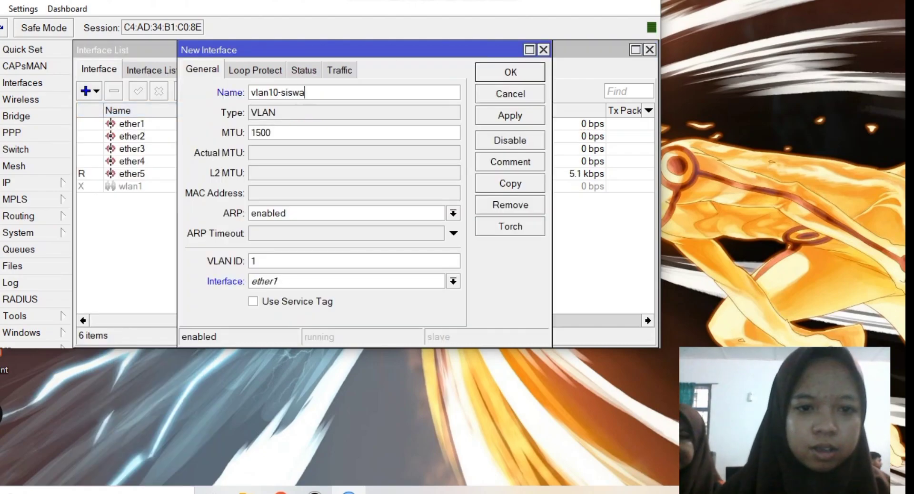
pyautogui.write('0')
pyautogui.click(453, 281)
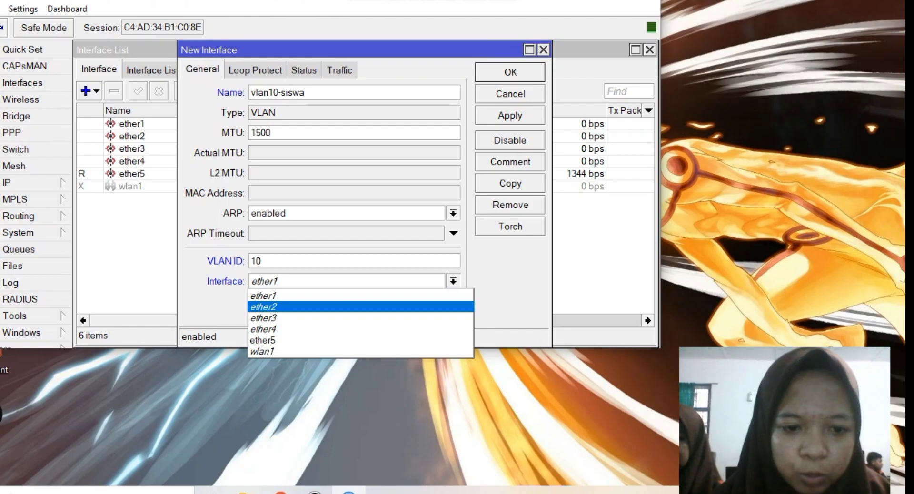
pyautogui.click(263, 307)
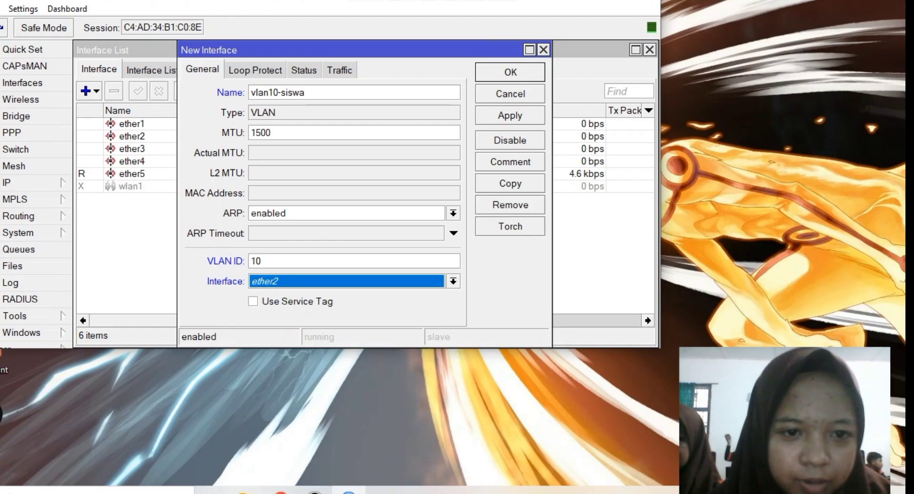
pyautogui.press('Return')
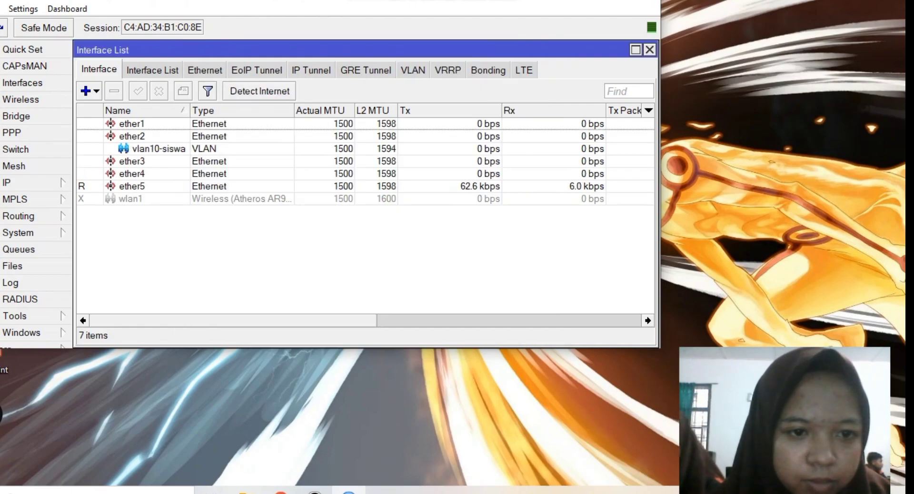
# - Create VLAN interface vlan20-guru with VLAN ID 20 on ether2, then close the interface list
pyautogui.click(89, 91)
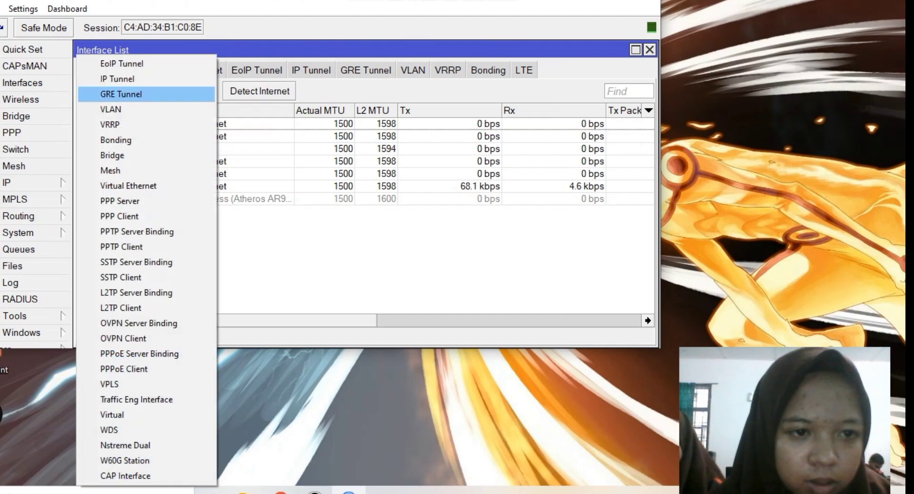
pyautogui.click(122, 108)
pyautogui.click(274, 92)
pyautogui.press('BackSpace')
pyautogui.write('20-guru')
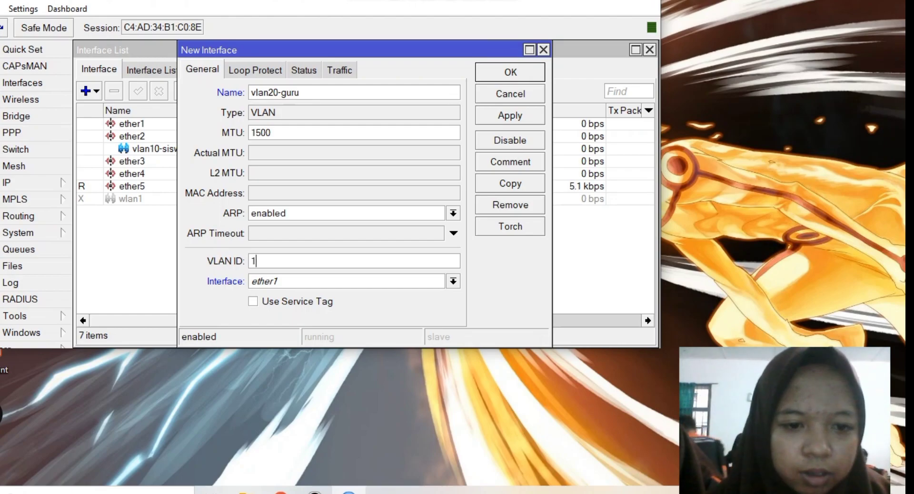
pyautogui.press('BackSpace')
pyautogui.write('20')
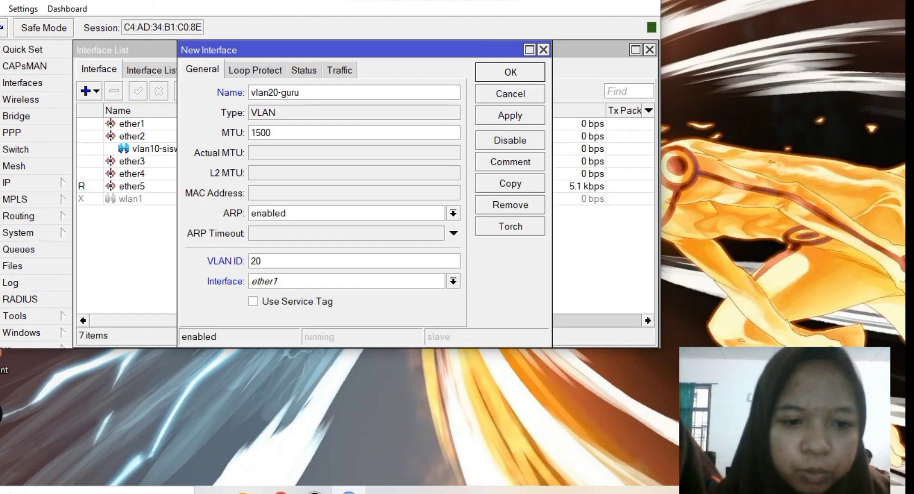
pyautogui.press('Tab')
pyautogui.hotkey('alt', 'Down')
pyautogui.press('Down')
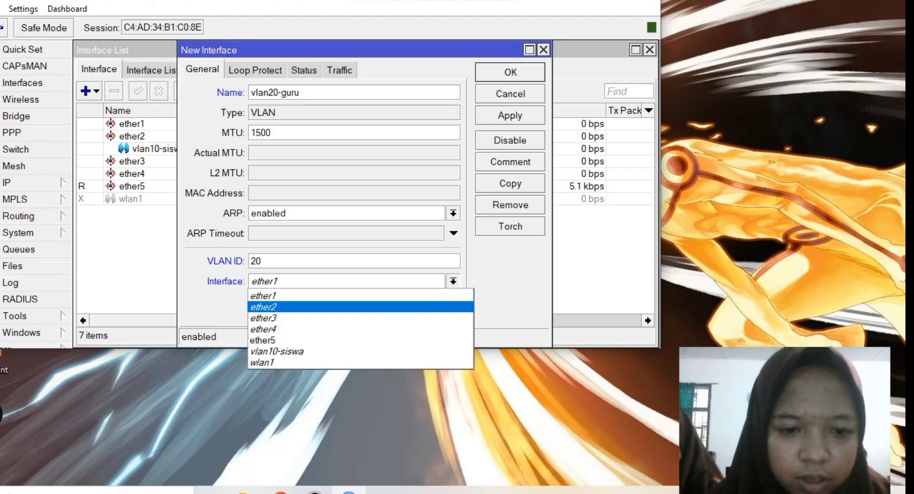
pyautogui.press('Return')
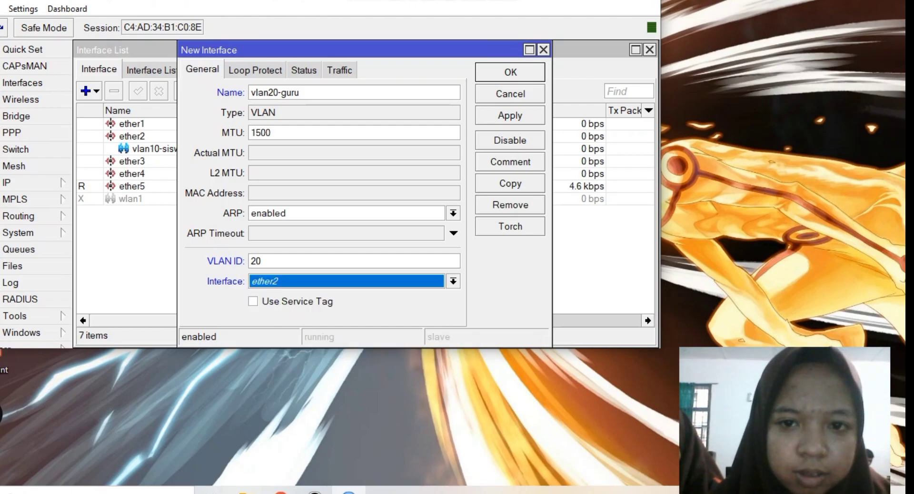
pyautogui.press('Return')
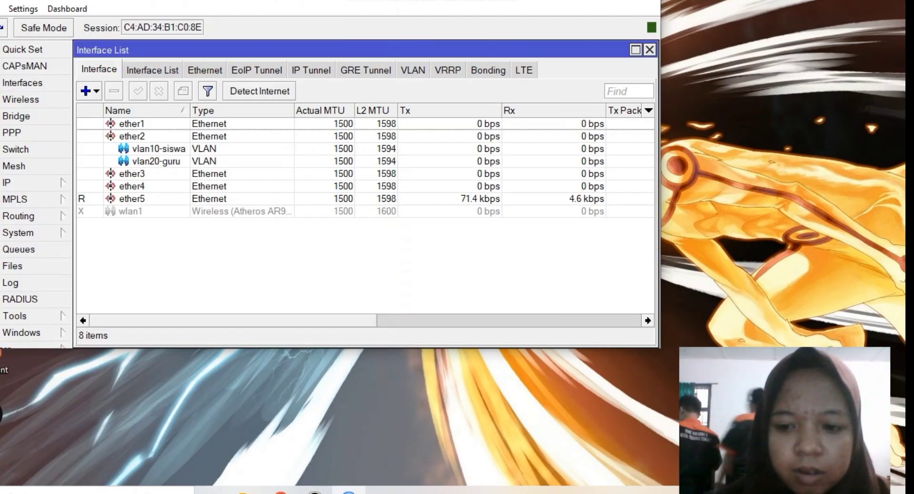
pyautogui.click(650, 50)
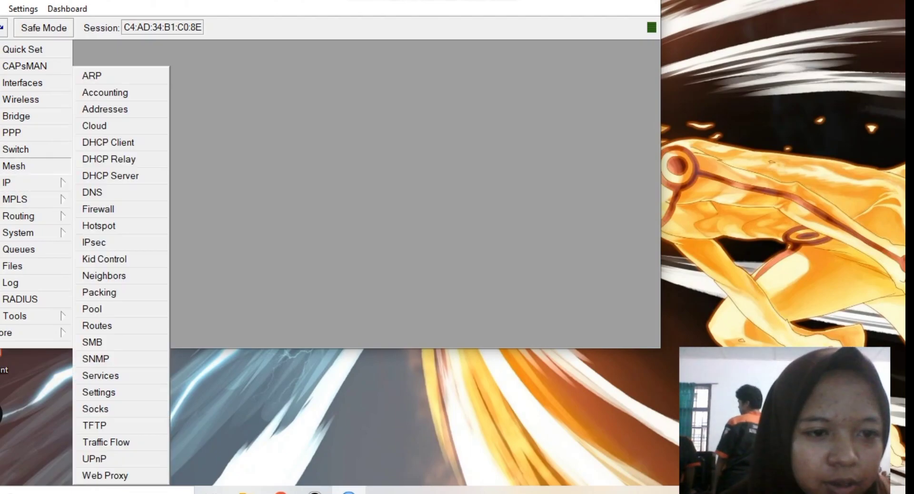
# - Add a DHCP client on ether1 so the router obtains 10.10.10.11/24
pyautogui.moveTo(28, 182)
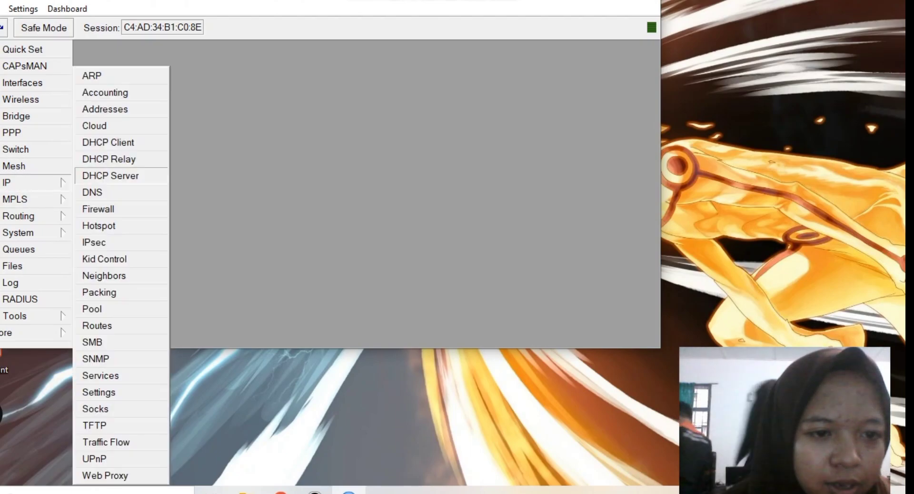
pyautogui.click(108, 142)
pyautogui.click(176, 91)
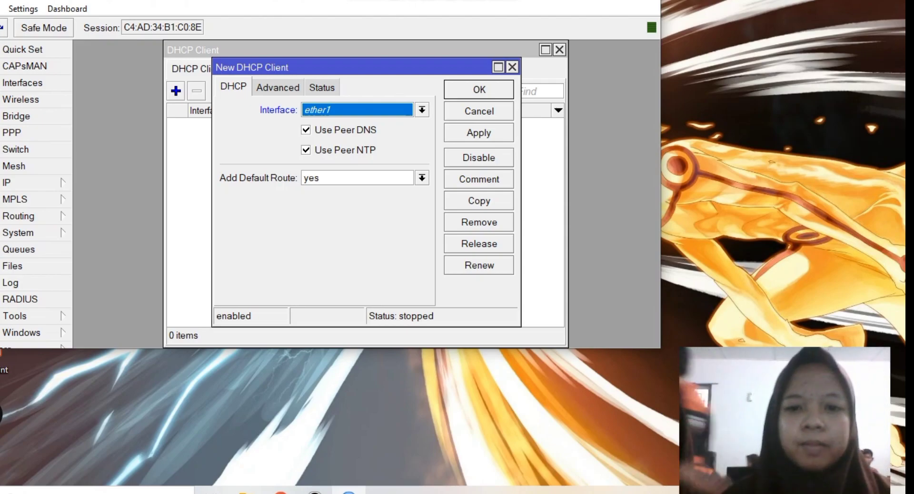
pyautogui.press('Return')
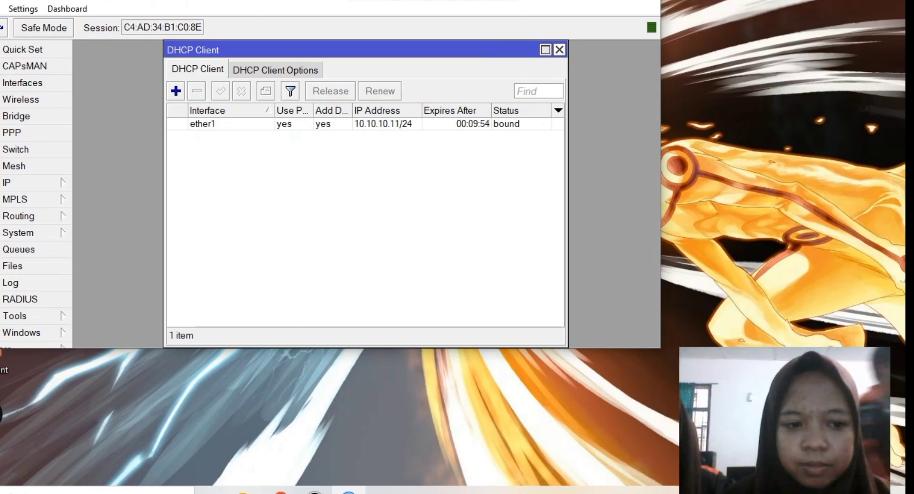
# - Add address 192.168.40.1/24 on interface vlan10-siswa
pyautogui.click(559, 49)
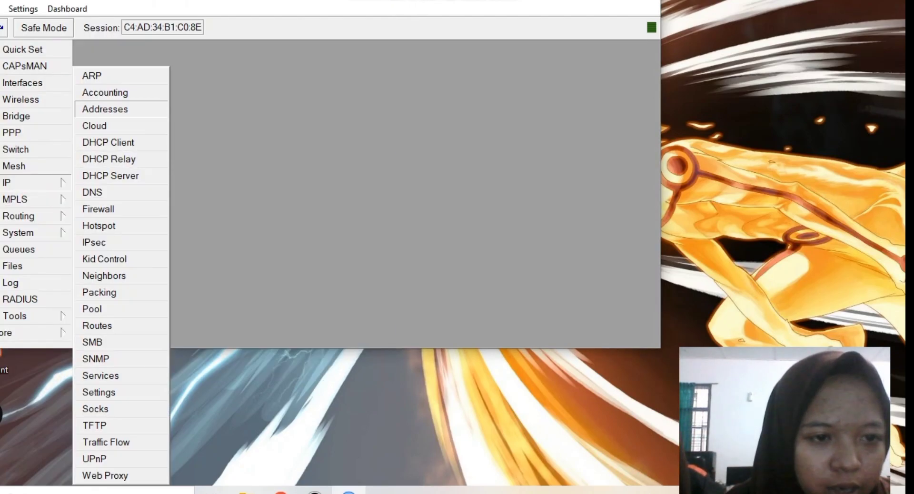
pyautogui.click(105, 109)
pyautogui.click(236, 78)
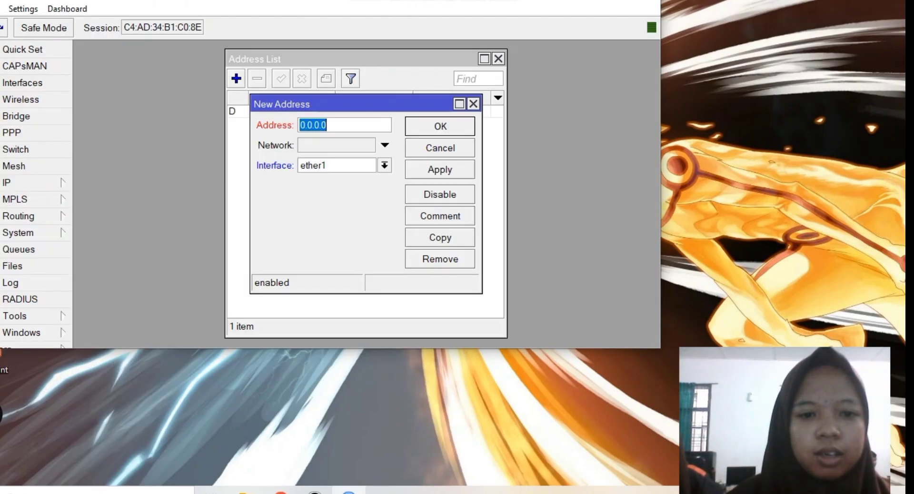
pyautogui.write('192.1')
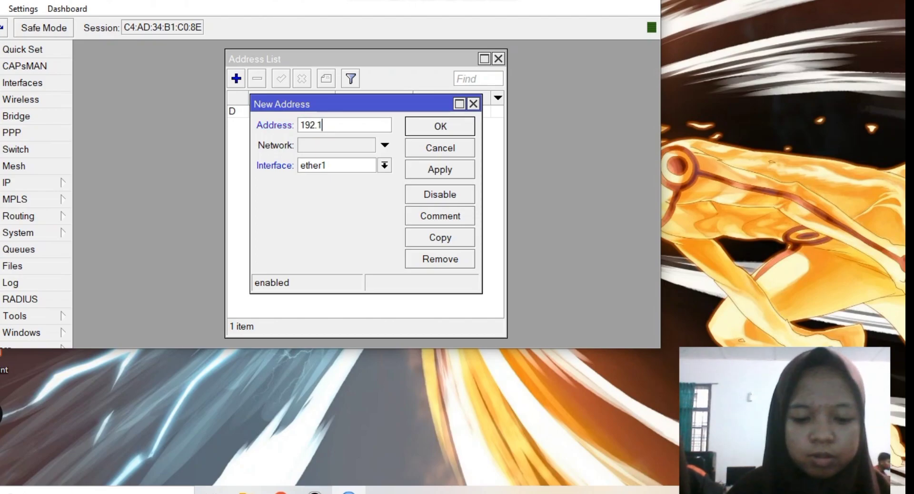
pyautogui.write('68.40.1')
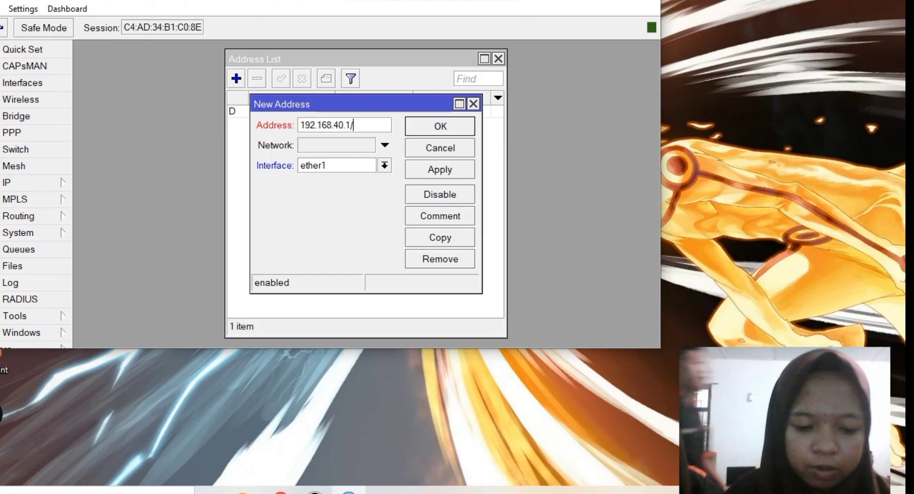
pyautogui.write('/24')
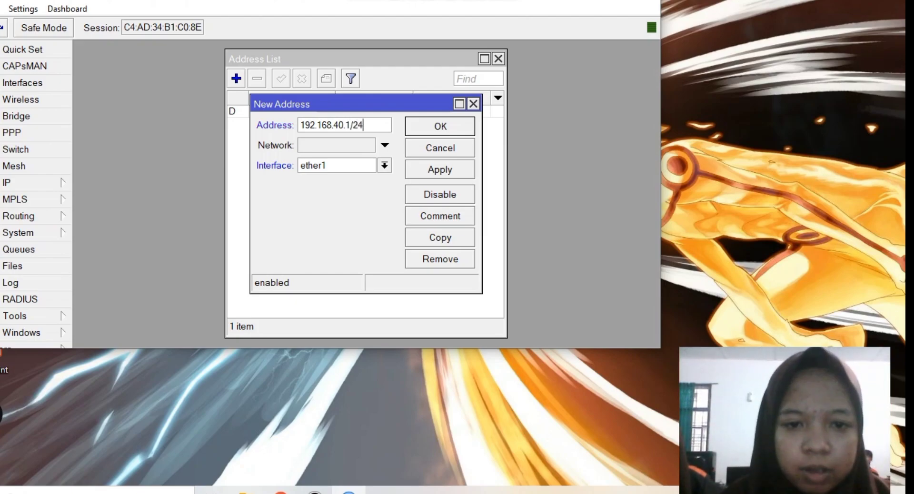
pyautogui.hotkey('alt', 'Down')
pyautogui.press('Down')
pyautogui.press('Down')
pyautogui.press('Down')
pyautogui.press('Down')
pyautogui.press('Down')
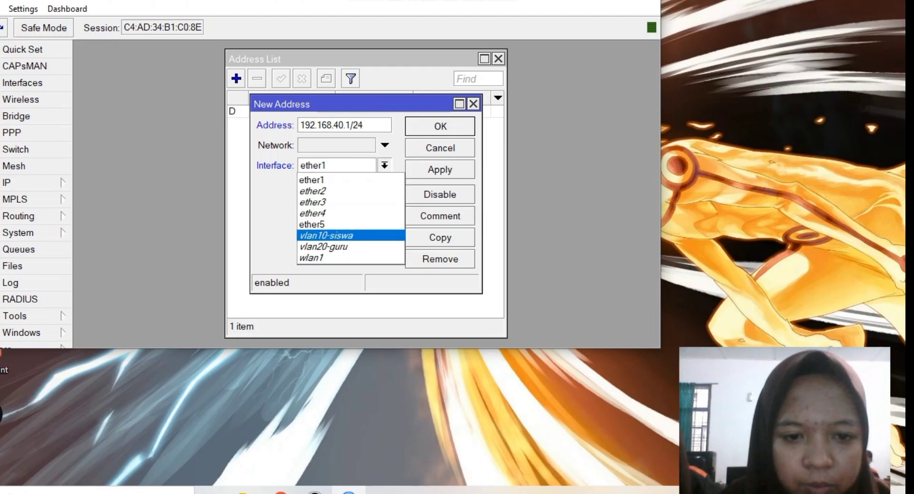
pyautogui.press('Return')
pyautogui.press('Return')
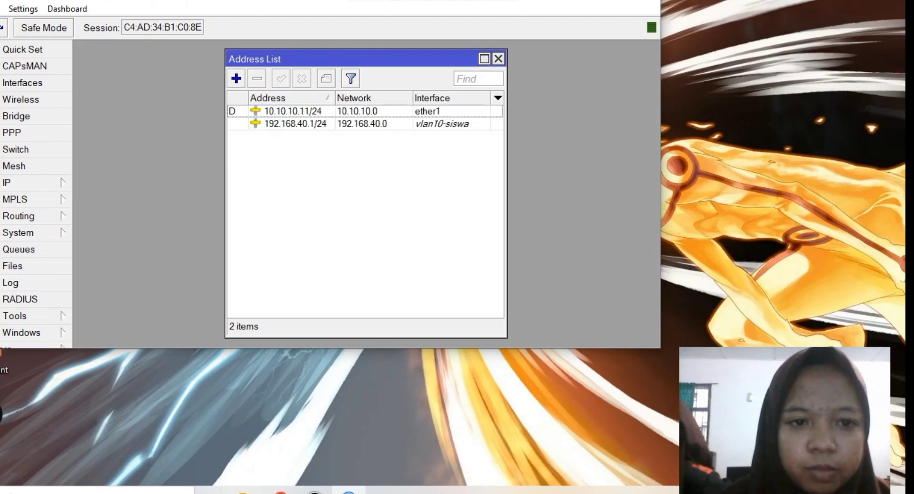
# - Add address 192.168.60.1/24 on interface vlan20-guru
pyautogui.press('Insert')
pyautogui.write('192.168.')
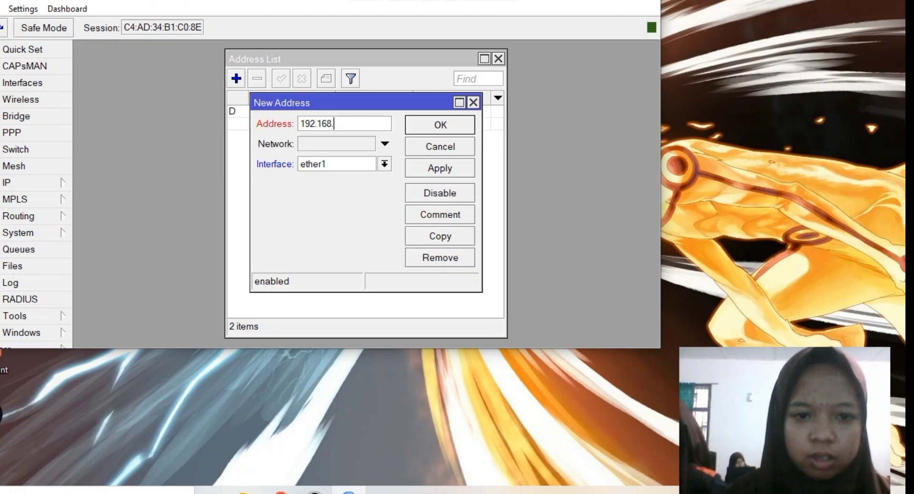
pyautogui.write('60.1/')
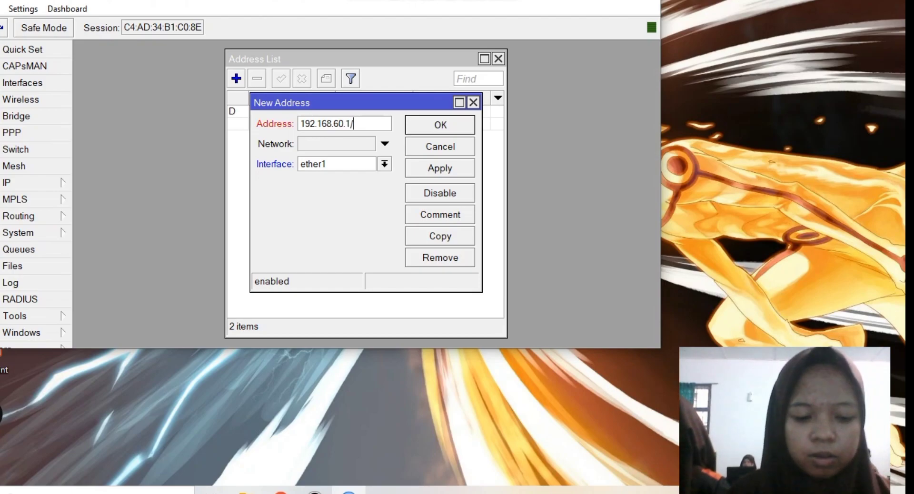
pyautogui.write('24')
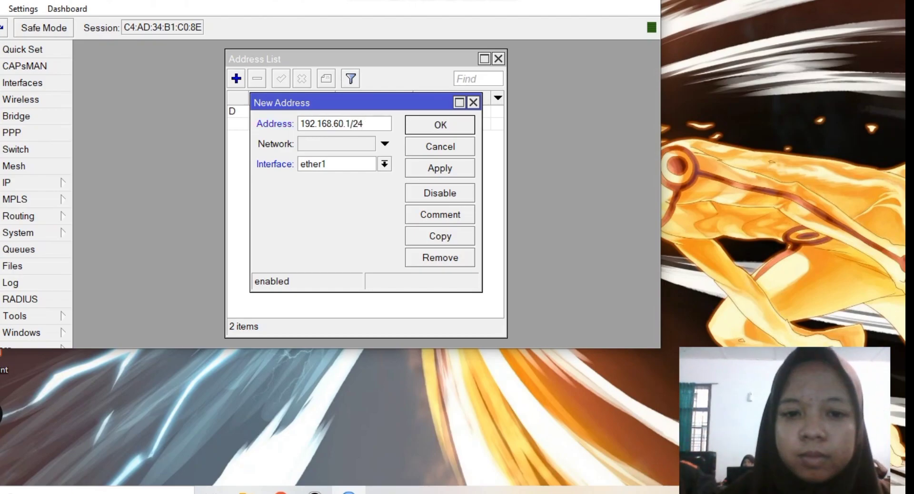
pyautogui.click(384, 163)
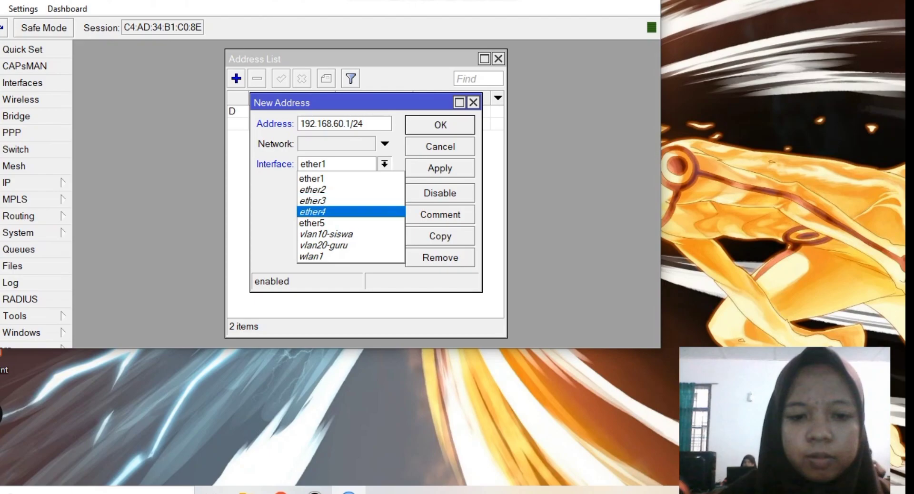
pyautogui.click(323, 245)
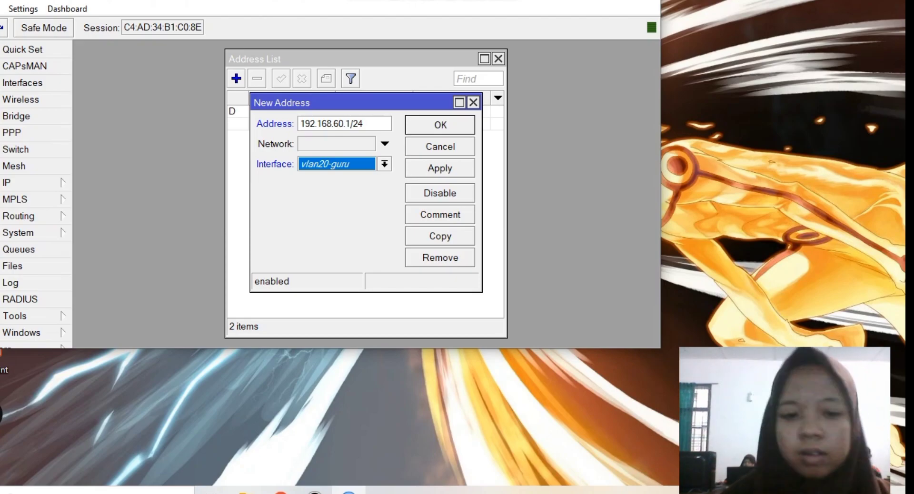
pyautogui.click(440, 125)
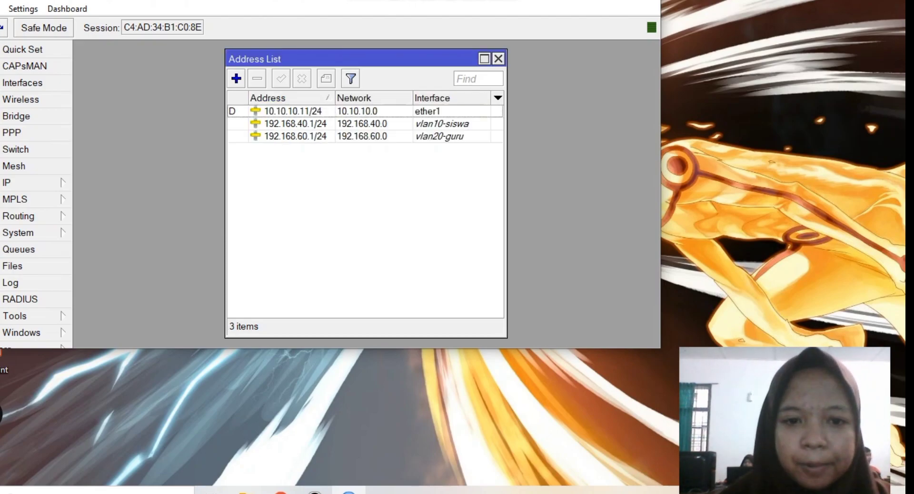
# - Add address 192.168.20.1/24 on wlan1 and close the address list
pyautogui.click(237, 78)
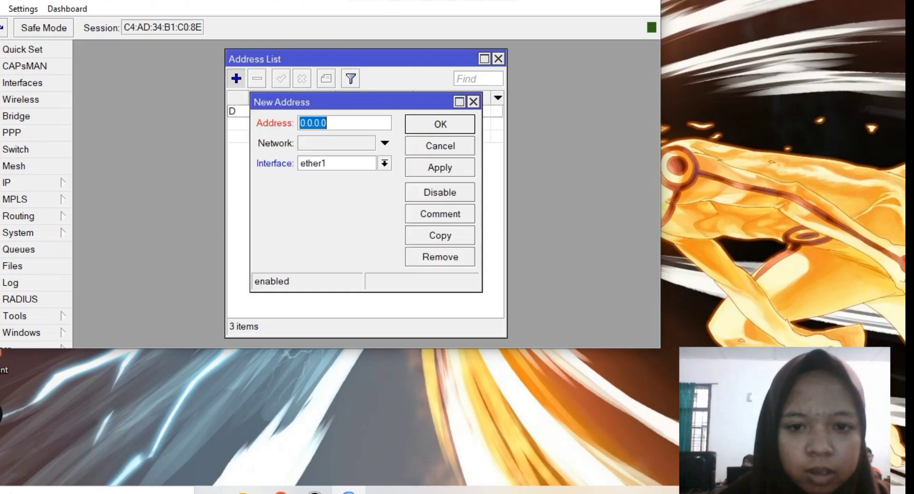
pyautogui.write('1')
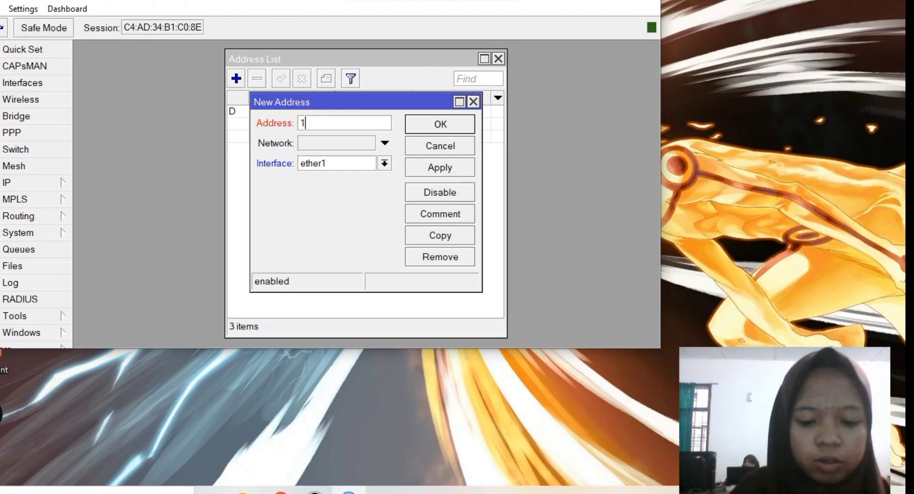
pyautogui.write('92.16')
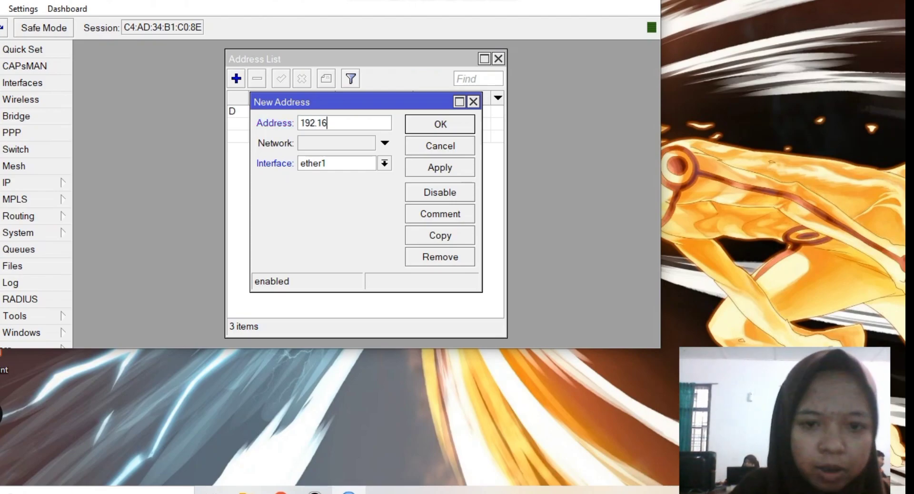
pyautogui.write('8.2')
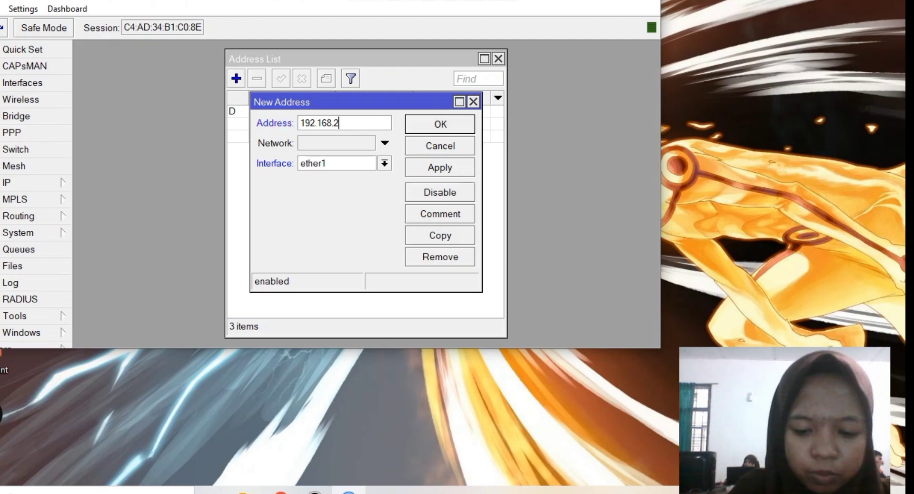
pyautogui.write('0.1/24')
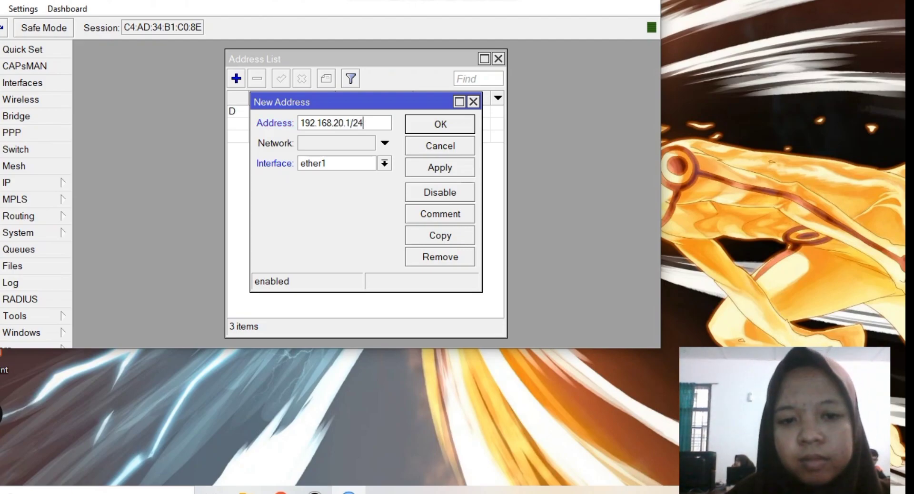
pyautogui.click(385, 163)
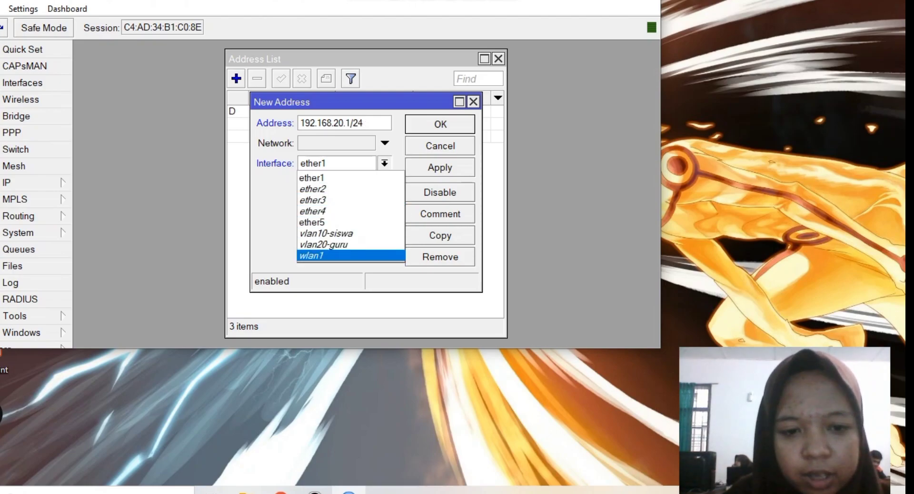
pyautogui.click(312, 256)
pyautogui.press('Return')
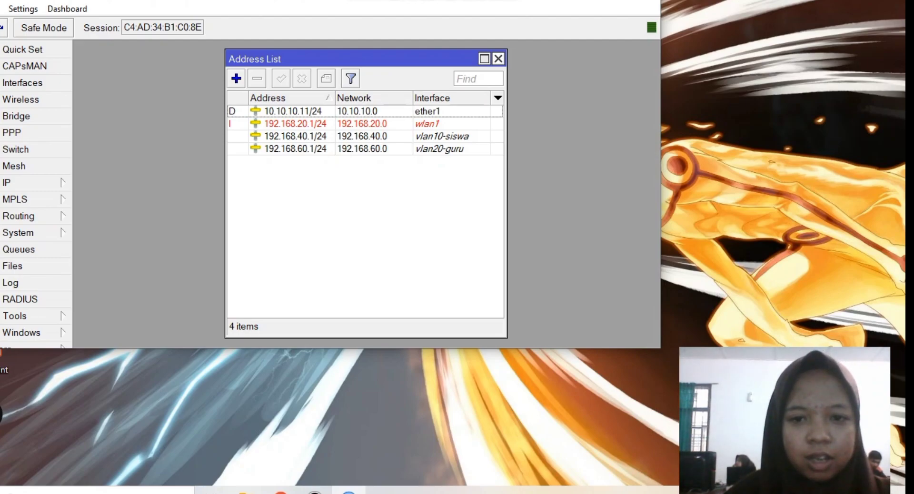
pyautogui.click(498, 58)
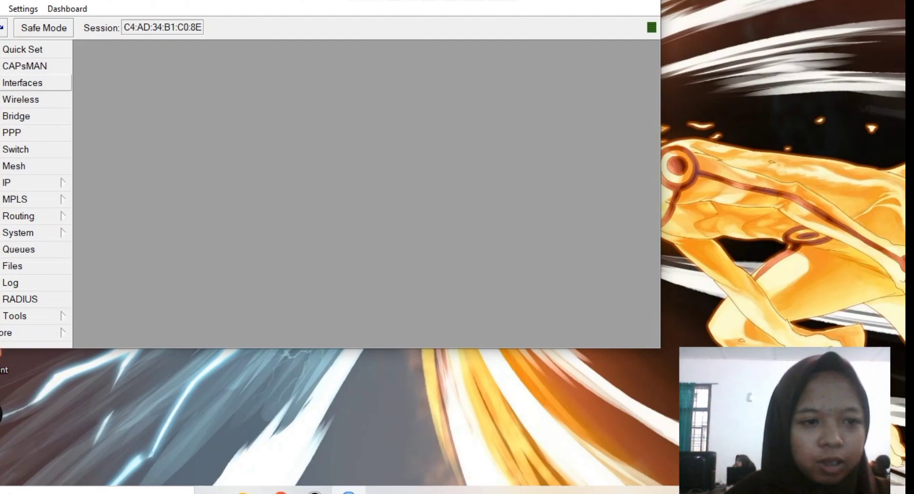
# - Enable the disabled wlan1 wireless interface
pyautogui.click(23, 82)
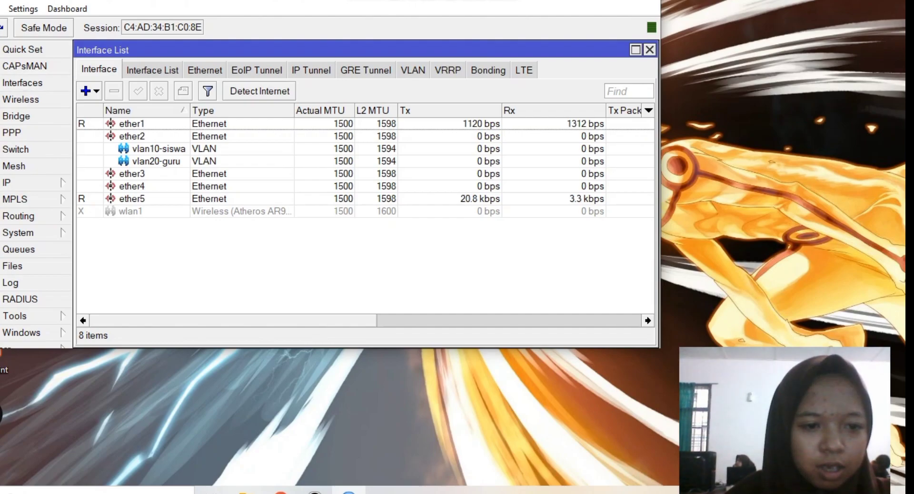
pyautogui.click(138, 211)
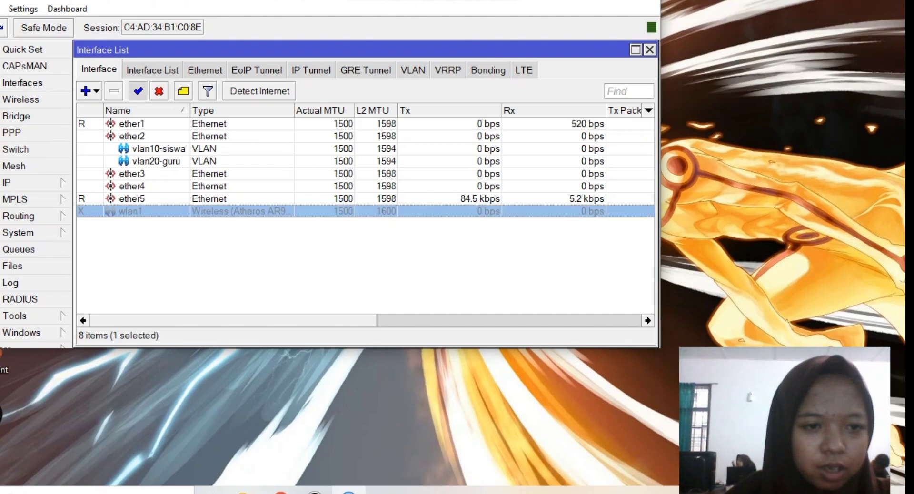
pyautogui.click(138, 91)
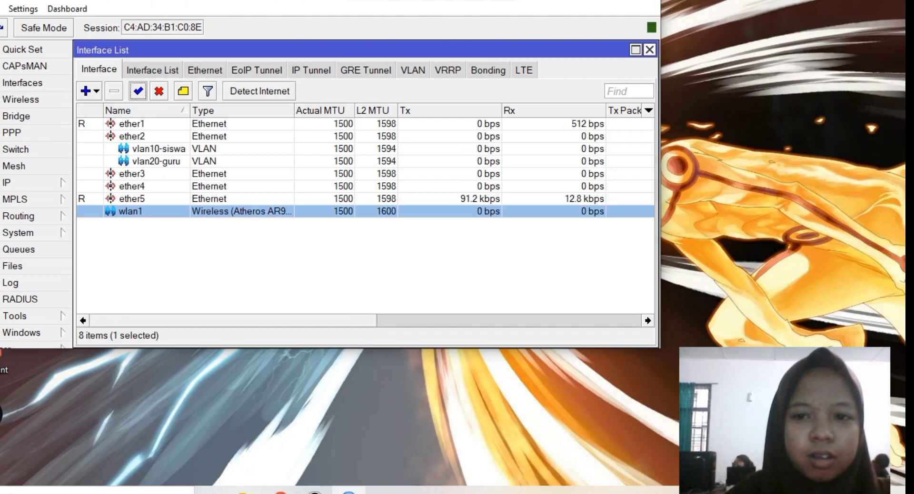
pyautogui.click(649, 50)
# - Check in the IP address list that 192.168.20.1/24 on wlan1 is active
pyautogui.click(28, 182)
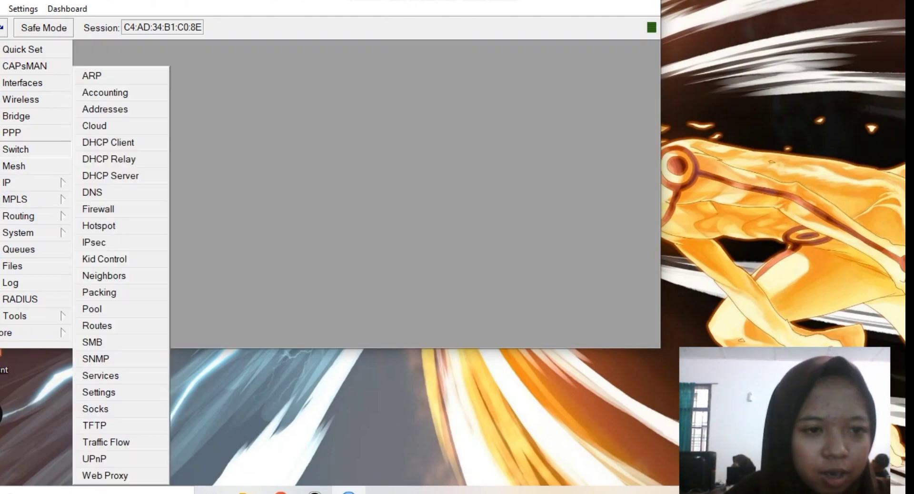
pyautogui.click(105, 109)
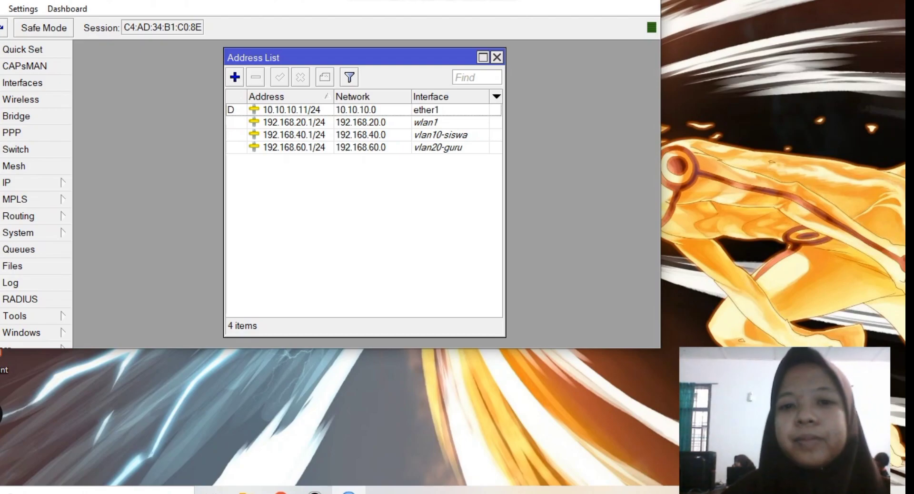
pyautogui.click(497, 57)
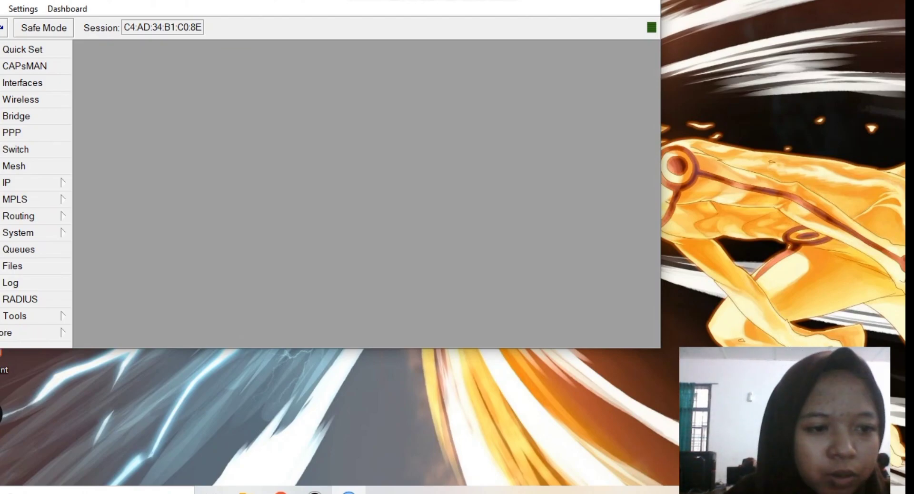
pyautogui.click(28, 182)
pyautogui.click(29, 182)
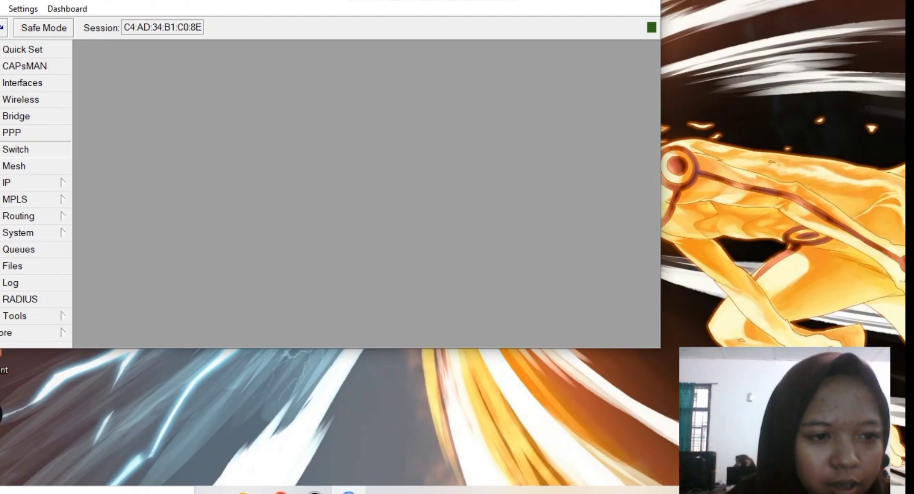
pyautogui.click(28, 183)
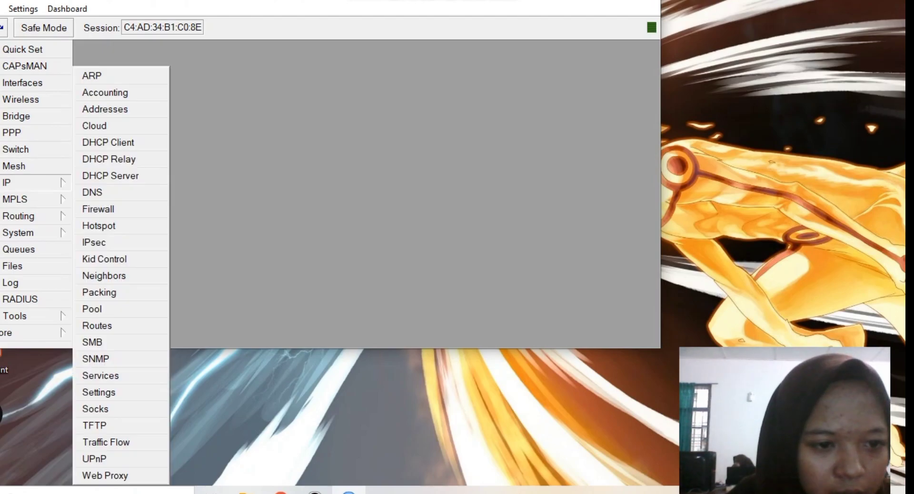
# - Turn on Allow Remote Requests in the DNS settings and apply
pyautogui.click(95, 193)
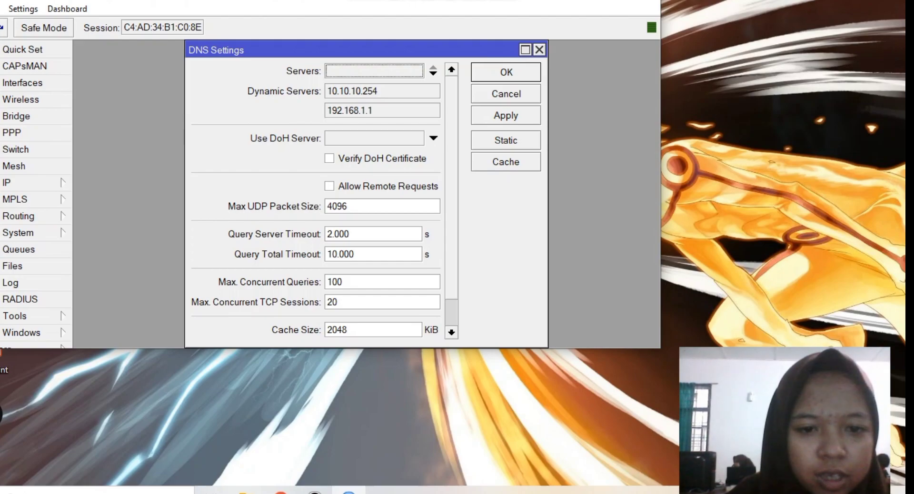
pyautogui.click(329, 185)
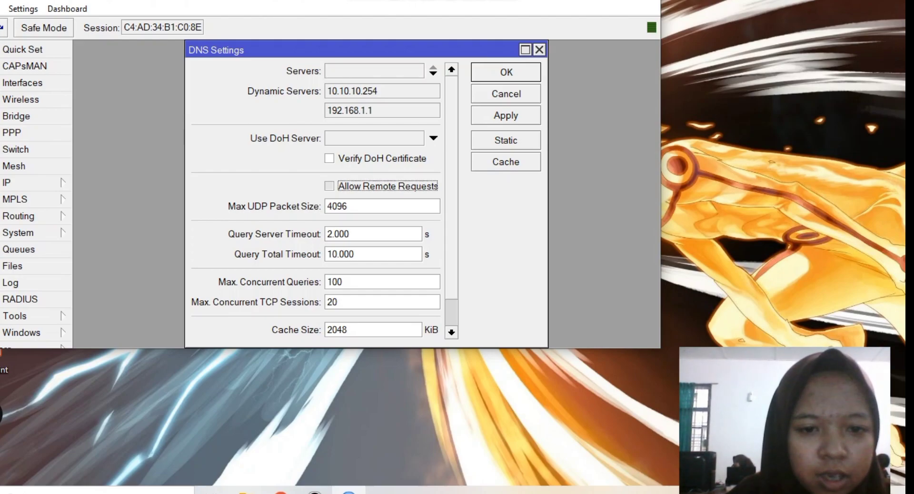
pyautogui.press('Return')
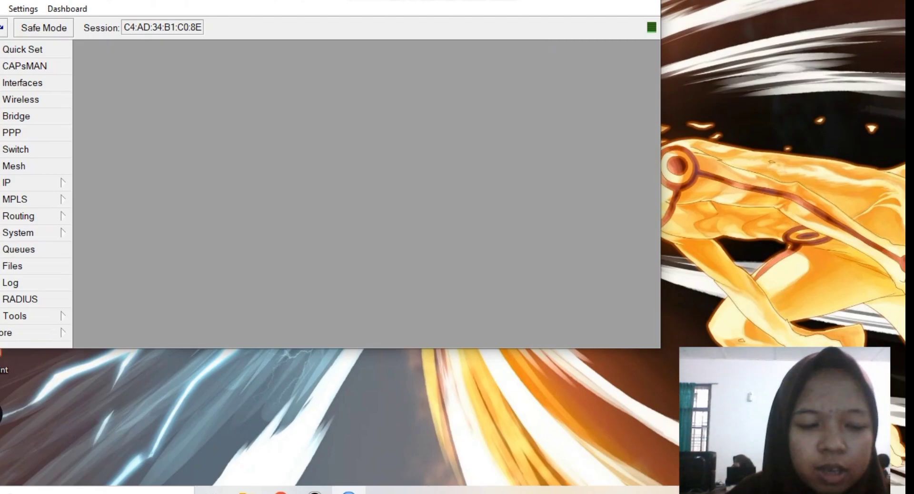
# - Add a srcnat NAT rule with action masquerade for out-interface ether1
pyautogui.click(19, 182)
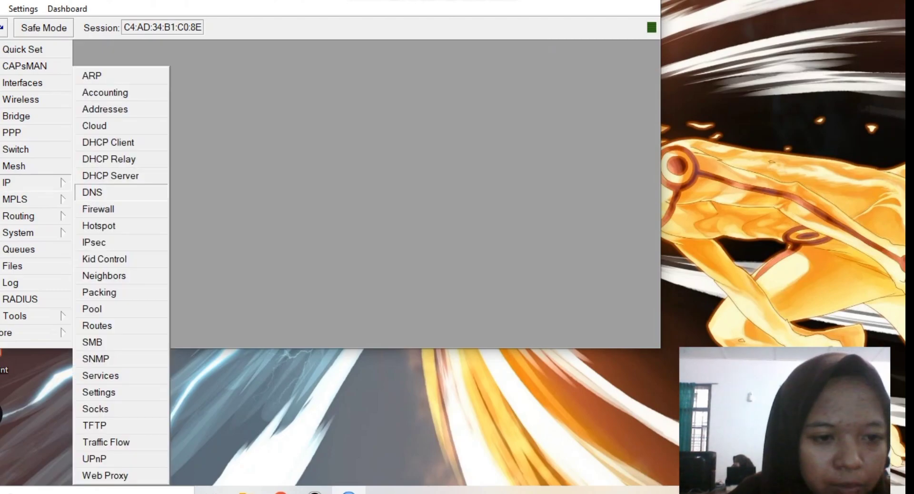
pyautogui.click(98, 209)
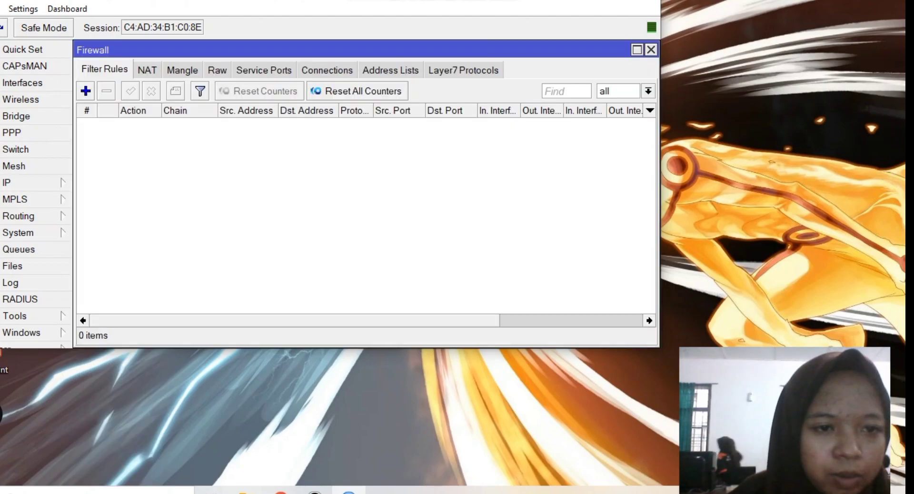
pyautogui.click(147, 69)
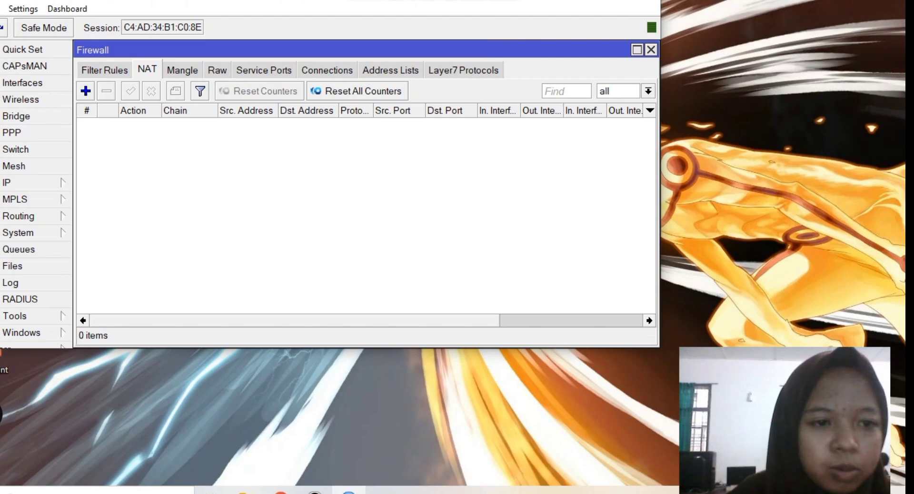
pyautogui.click(86, 90)
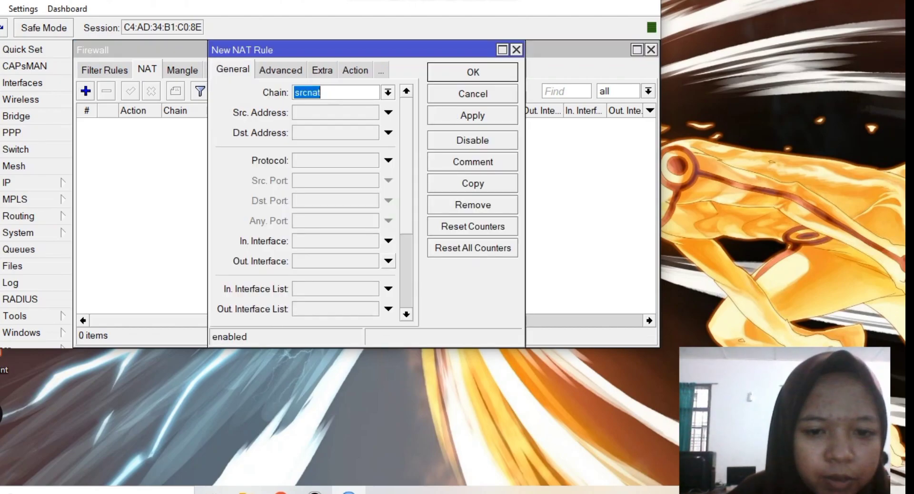
pyautogui.click(389, 260)
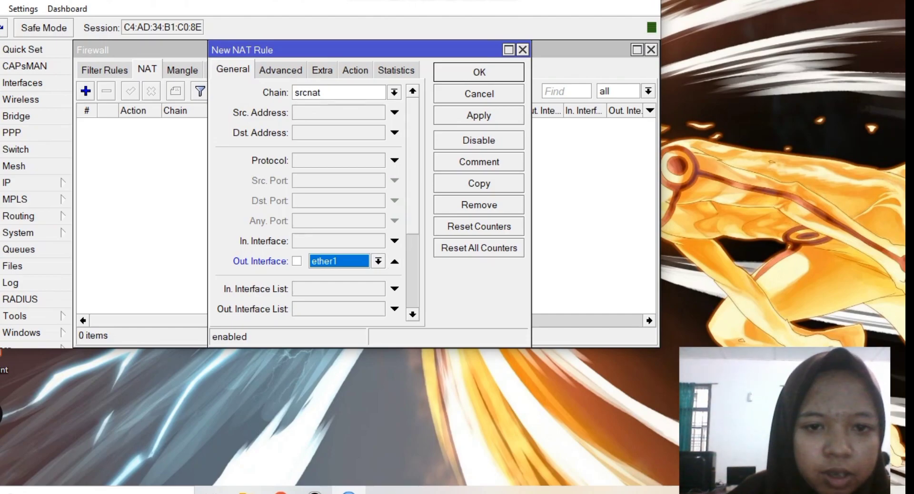
pyautogui.click(355, 69)
pyautogui.hotkey('alt', 'Down')
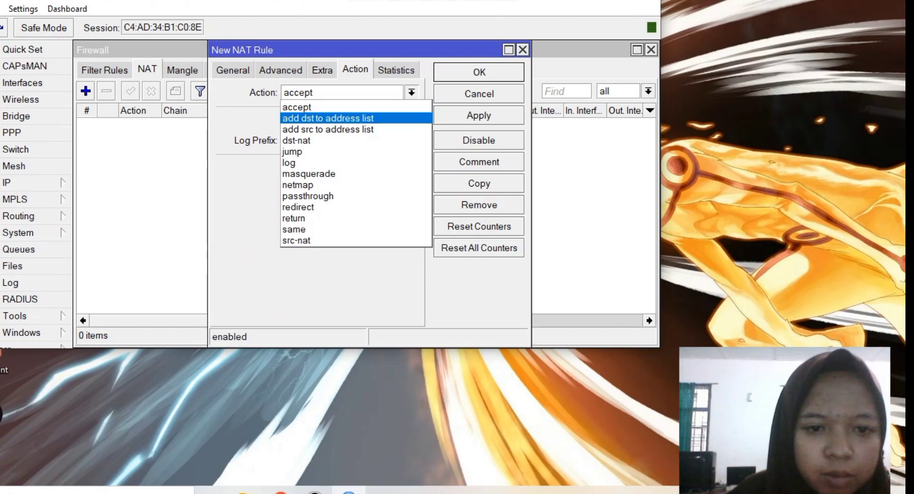
pyautogui.press('Return')
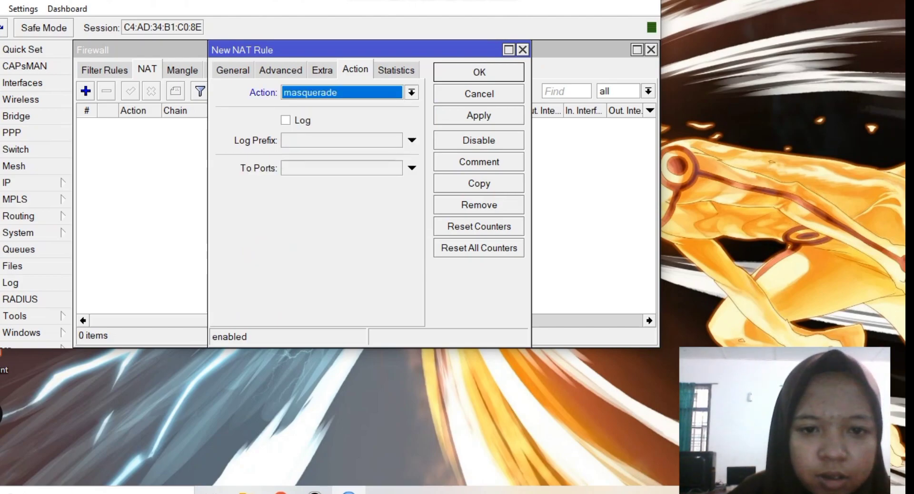
pyautogui.press('Return')
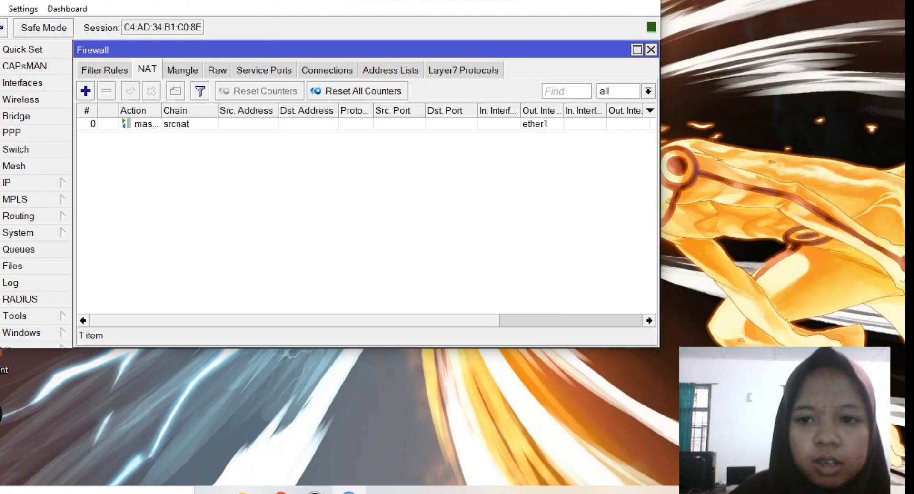
pyautogui.click(651, 50)
pyautogui.moveTo(660, 146); pyautogui.dragTo(760, 147)
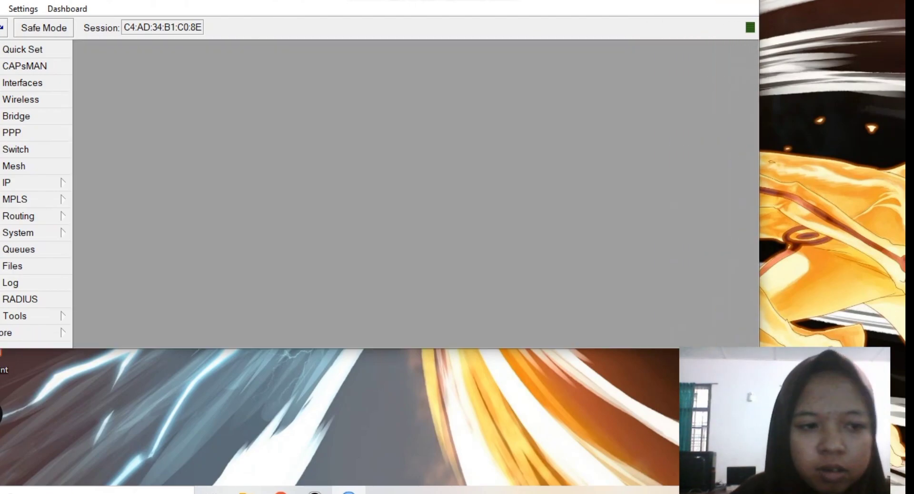
# - Remove the existing 0.0.0.0/0 default route from the route list
pyautogui.click(15, 183)
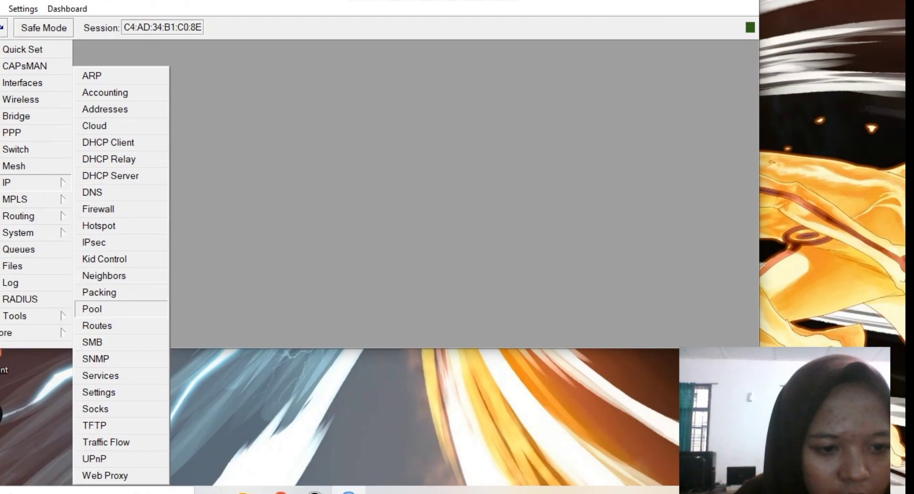
pyautogui.click(98, 326)
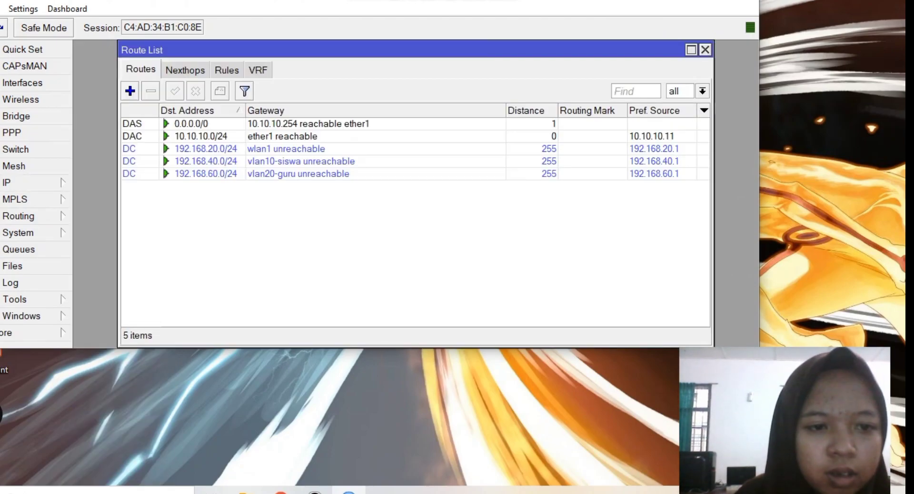
pyautogui.click(190, 123)
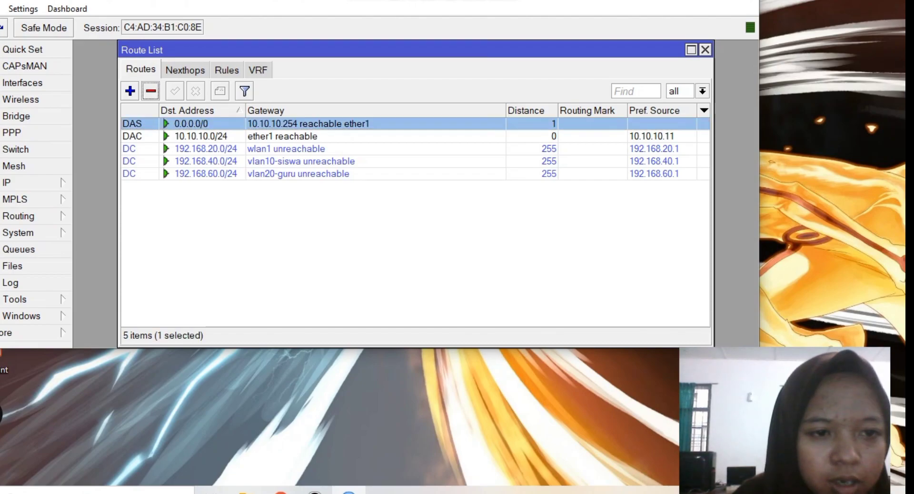
pyautogui.click(151, 91)
# - Add a new default route via gateway 10.10.10.254 and close the route list
pyautogui.click(130, 91)
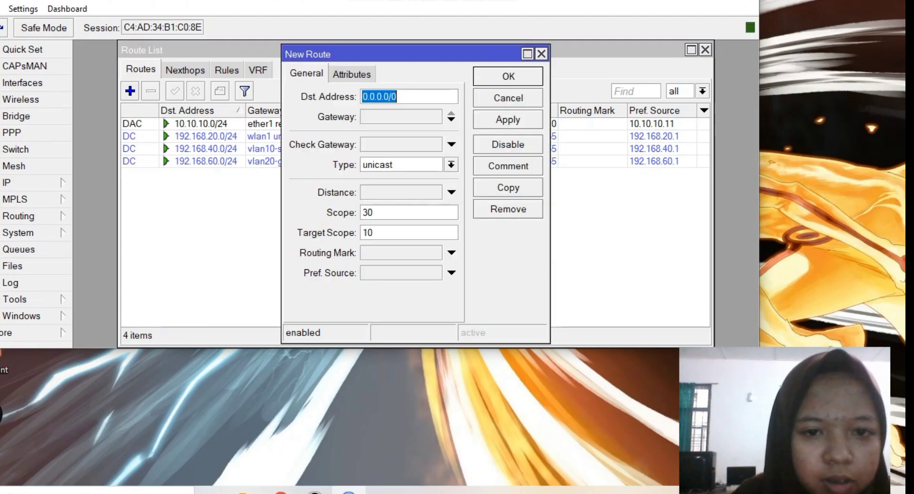
pyautogui.click(450, 119)
pyautogui.write('1')
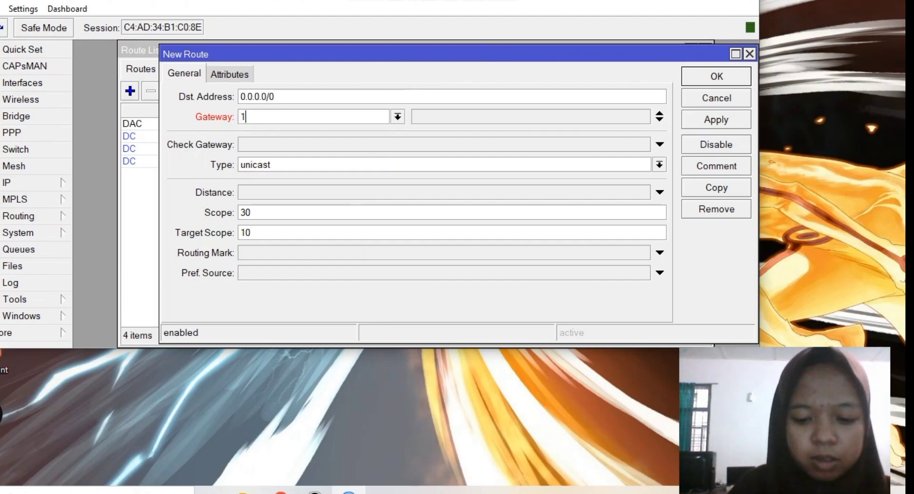
pyautogui.write('0.10.10')
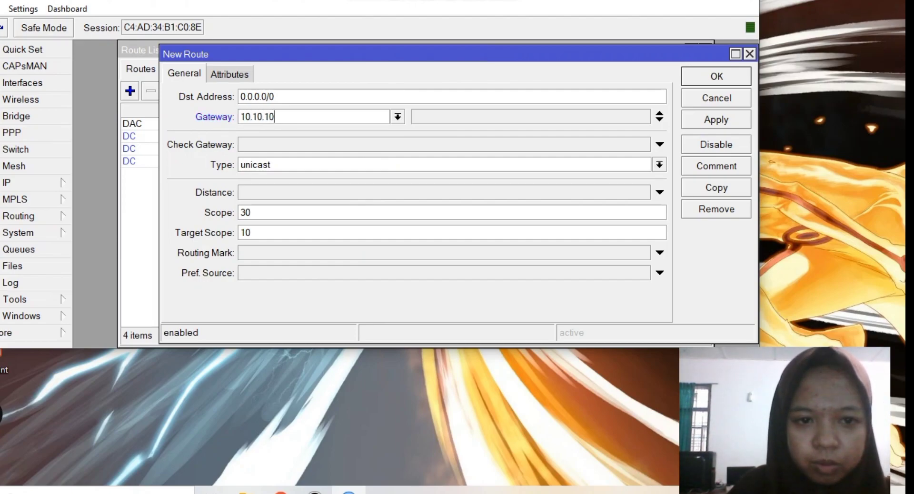
pyautogui.write('.254')
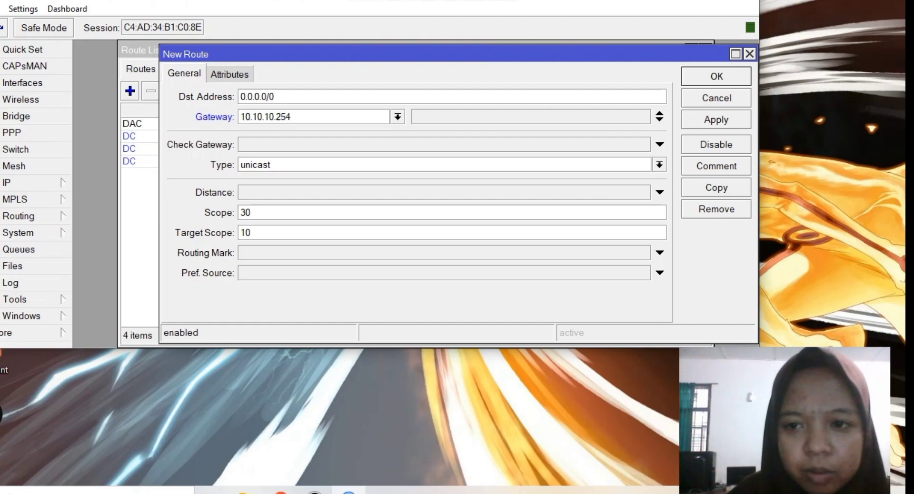
pyautogui.press('Return')
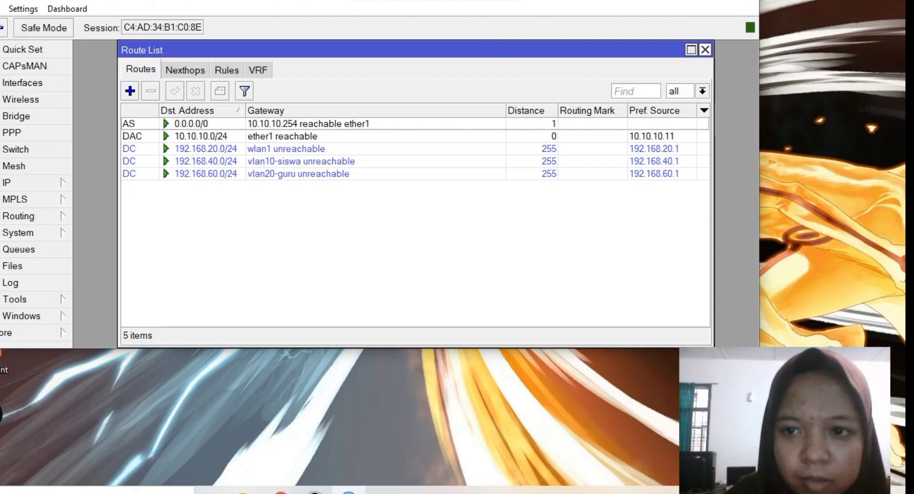
pyautogui.click(705, 50)
pyautogui.click(19, 182)
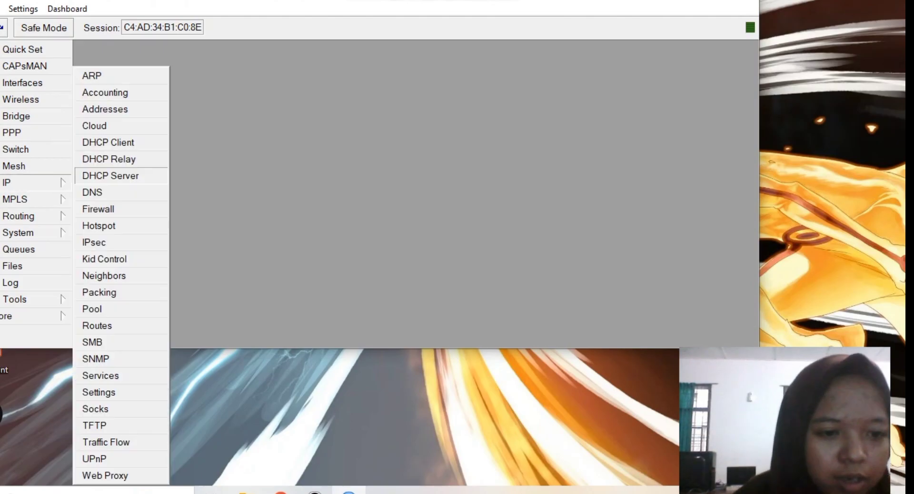
# - Start DHCP setup on vlan10-siswa, accepting its network and gateway 192.168.40.1
pyautogui.click(111, 176)
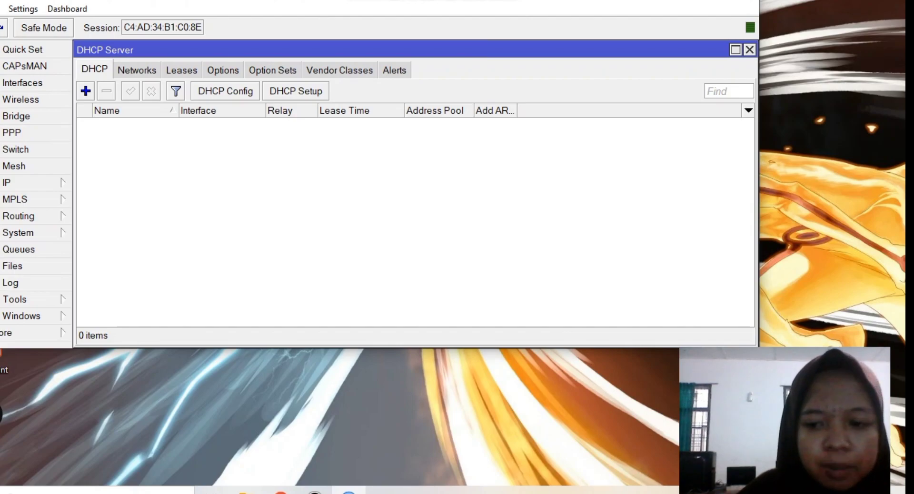
pyautogui.click(295, 91)
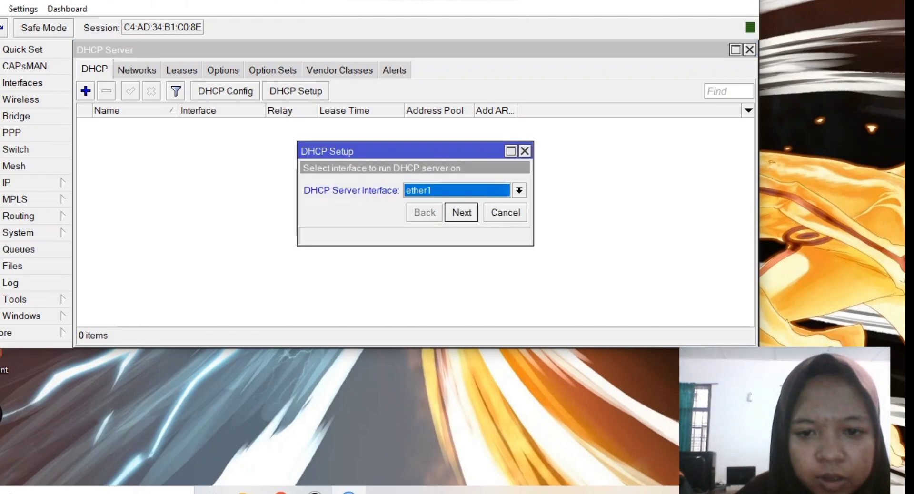
pyautogui.hotkey('alt', 'Down')
pyautogui.press('Down')
pyautogui.press('Down')
pyautogui.press('Down')
pyautogui.press('Down')
pyautogui.press('Down')
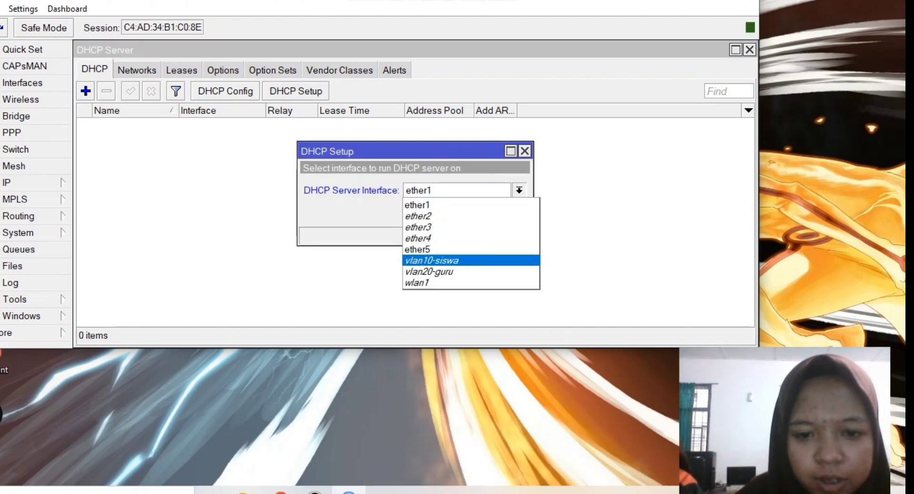
pyautogui.press('Return')
pyautogui.press('Return')
pyautogui.press('Return')
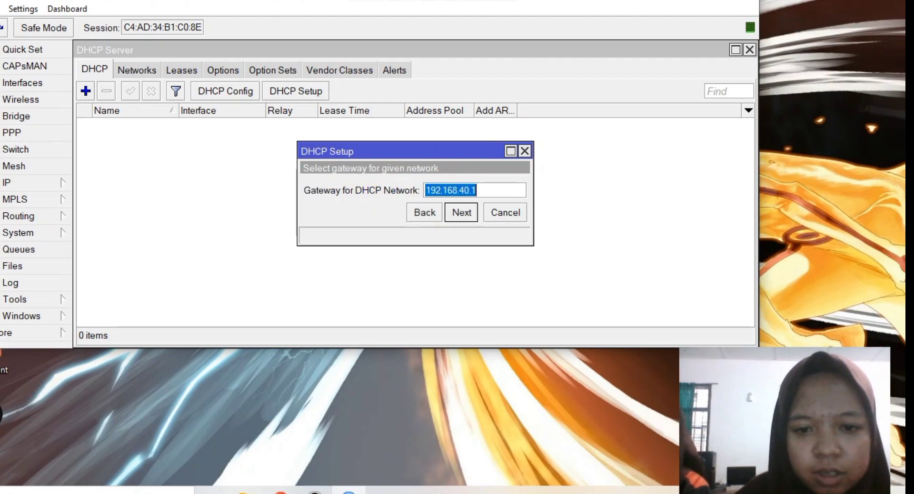
pyautogui.press('Return')
# - Set the pool to 192.168.40.10-192.168.40.50 and accept DNS and 00:10:00 lease
pyautogui.press('End')
pyautogui.press('Left')
pyautogui.press('Left')
pyautogui.press('Left')
pyautogui.press('Left')
pyautogui.press('Left')
pyautogui.press('Left')
pyautogui.press('Left')
pyautogui.press('Left')
pyautogui.press('Left')
pyautogui.press('Left')
pyautogui.press('Left')
pyautogui.press('Left')
pyautogui.press('Left')
pyautogui.press('Left')
pyautogui.press('Left')
pyautogui.press('BackSpace')
pyautogui.write('10')
pyautogui.press('Right')
pyautogui.press('End')
pyautogui.press('BackSpace')
pyautogui.press('BackSpace')
pyautogui.press('BackSpace')
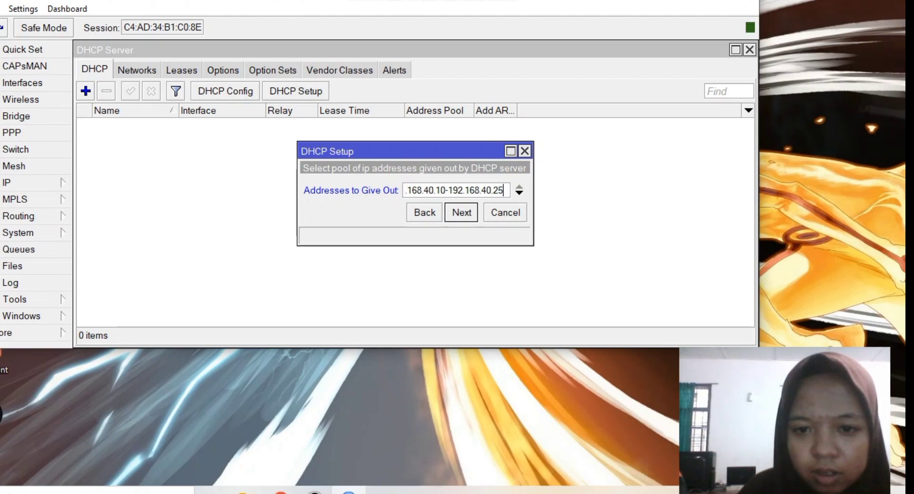
pyautogui.write('50')
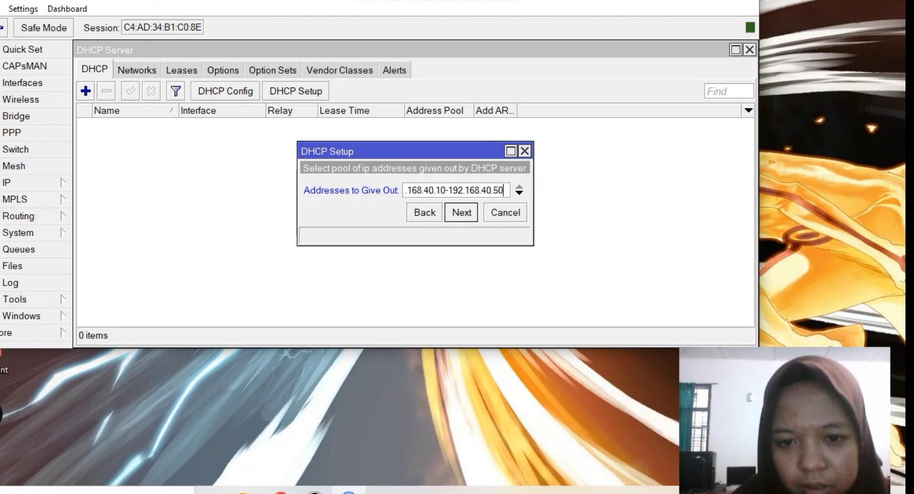
pyautogui.press('Return')
pyautogui.press('Return')
pyautogui.press('Return')
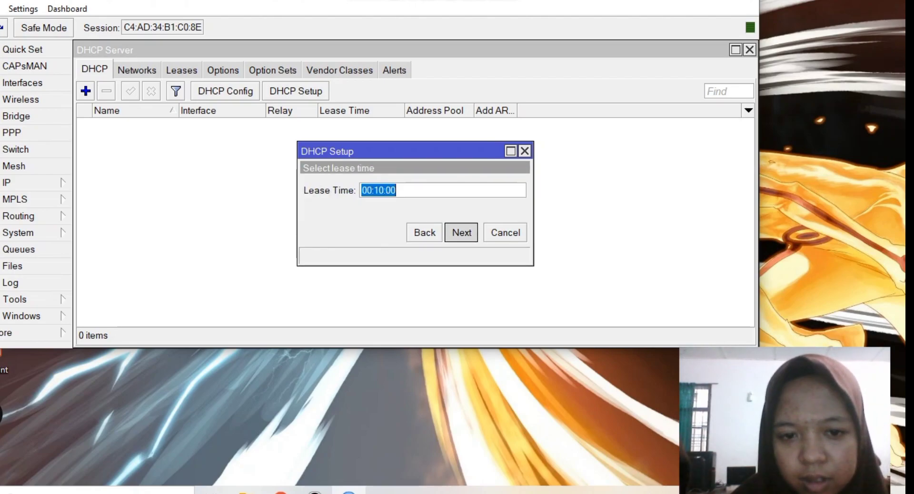
pyautogui.press('Return')
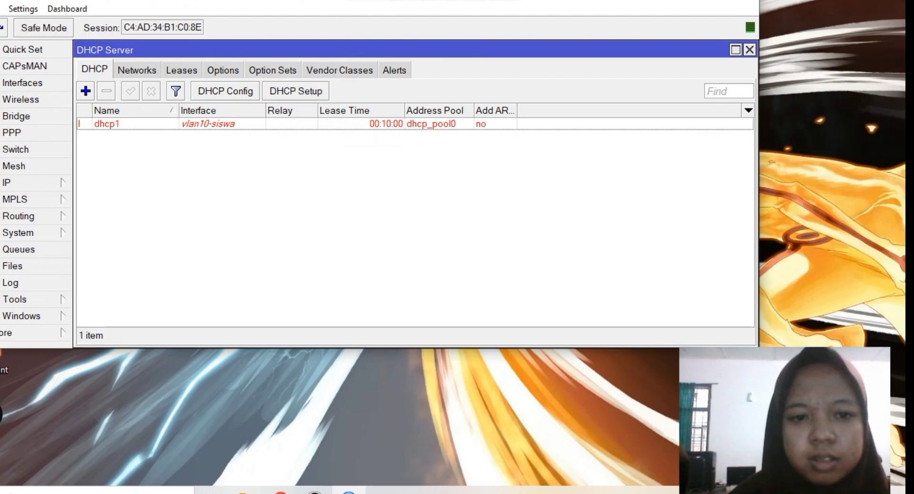
# - Start a new DHCP setup on interface vlan20-guru
pyautogui.press('Return')
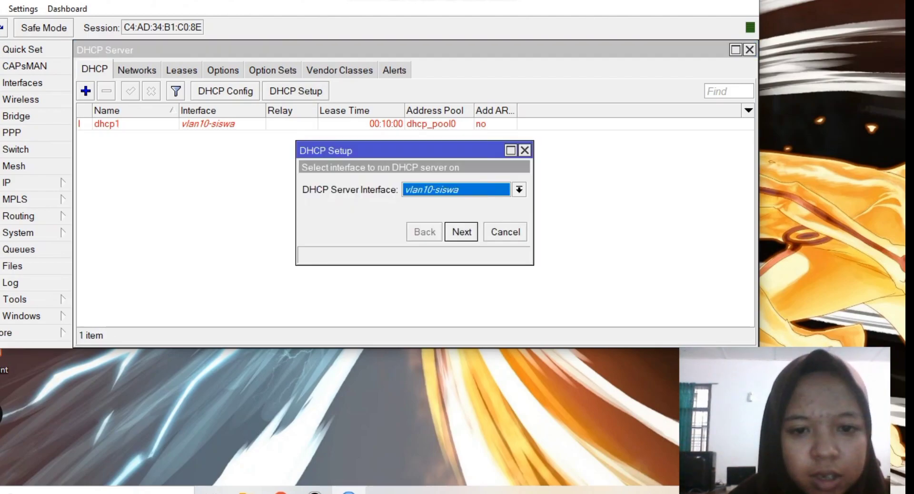
pyautogui.hotkey('alt', 'Down')
pyautogui.press('Down')
pyautogui.press('Return')
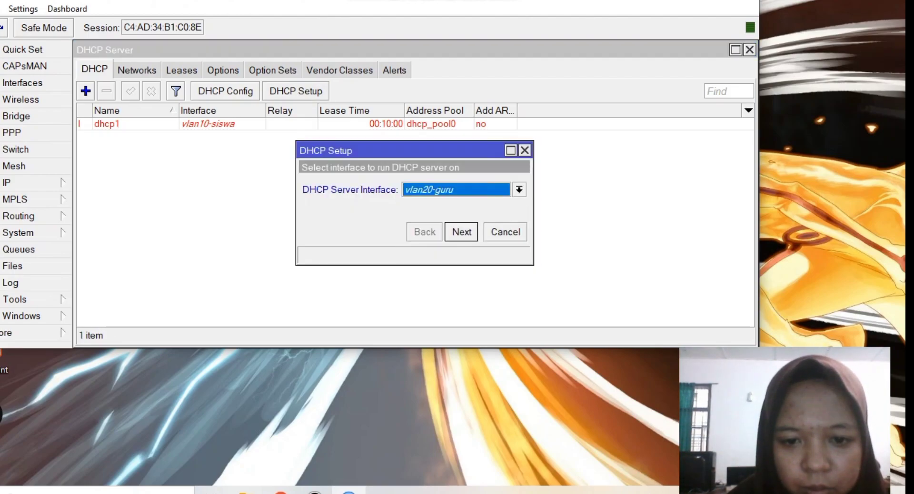
pyautogui.press('Return')
pyautogui.press('Return')
pyautogui.press('Return')
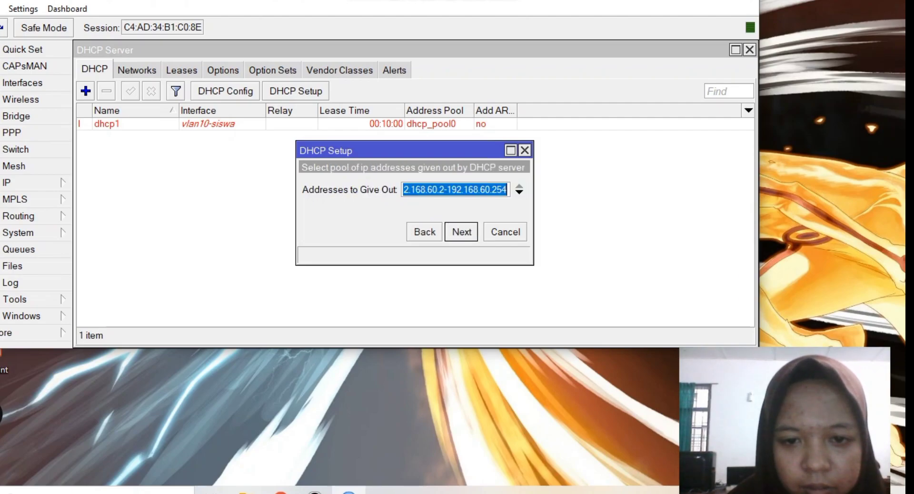
# - Set the pool to 192.168.60.10-192.168.60.50 and accept the DNS servers and lease time
pyautogui.click(443, 189)
pyautogui.press('BackSpace')
pyautogui.write('10')
pyautogui.press('Right')
pyautogui.press('Right')
pyautogui.press('Right')
pyautogui.press('Right')
pyautogui.press('Right')
pyautogui.press('Right')
pyautogui.press('Right')
pyautogui.press('Right')
pyautogui.press('Right')
pyautogui.press('Right')
pyautogui.press('Right')
pyautogui.press('Right')
pyautogui.press('Right')
pyautogui.press('Right')
pyautogui.press('BackSpace')
pyautogui.press('BackSpace')
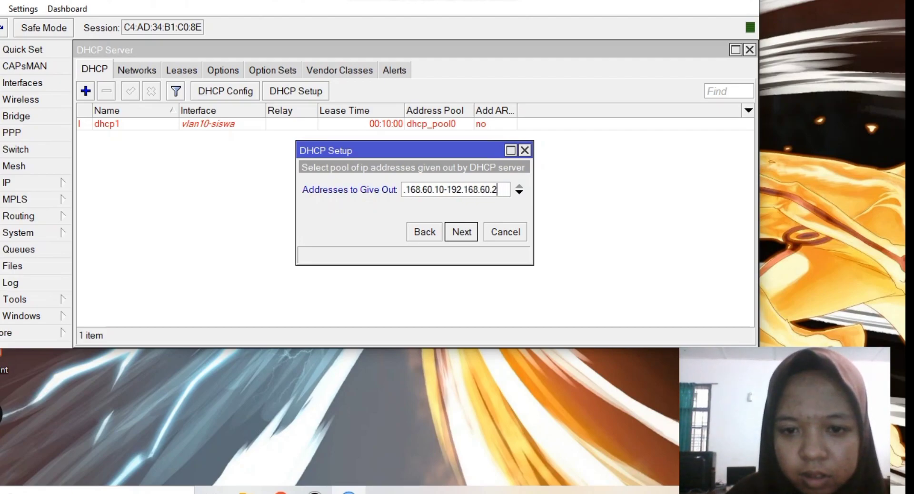
pyautogui.press('BackSpace')
pyautogui.write('50')
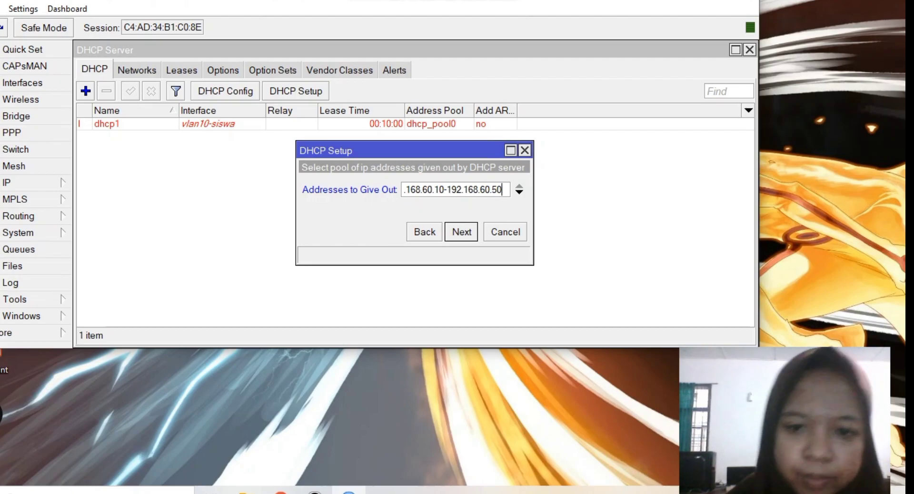
pyautogui.press('Return')
pyautogui.press('Return')
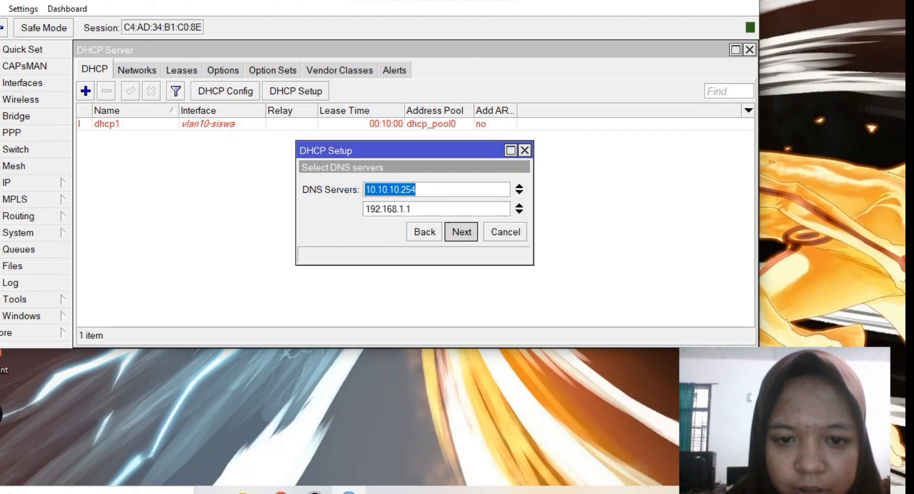
pyautogui.press('Return')
pyautogui.press('Return')
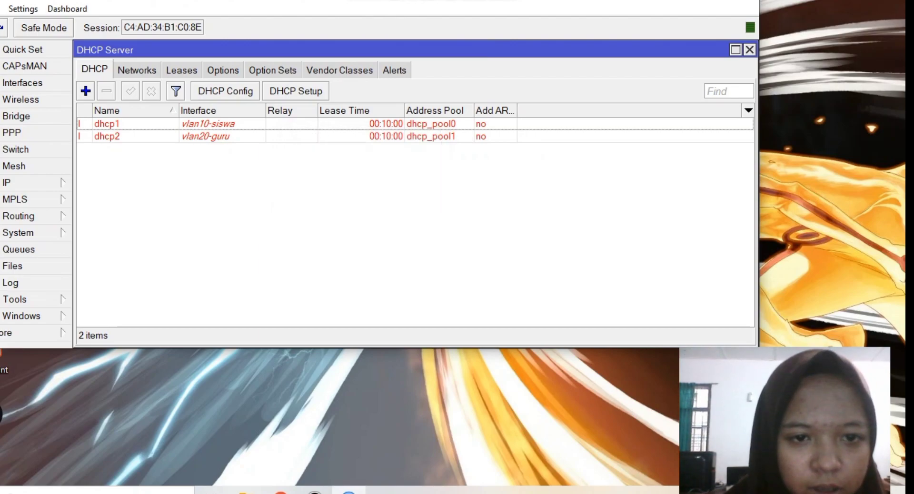
# - Start DHCP Setup on wlan1 and accept the default address space and gateway
pyautogui.press('Return')
pyautogui.hotkey('alt', 'Down')
pyautogui.press('Down')
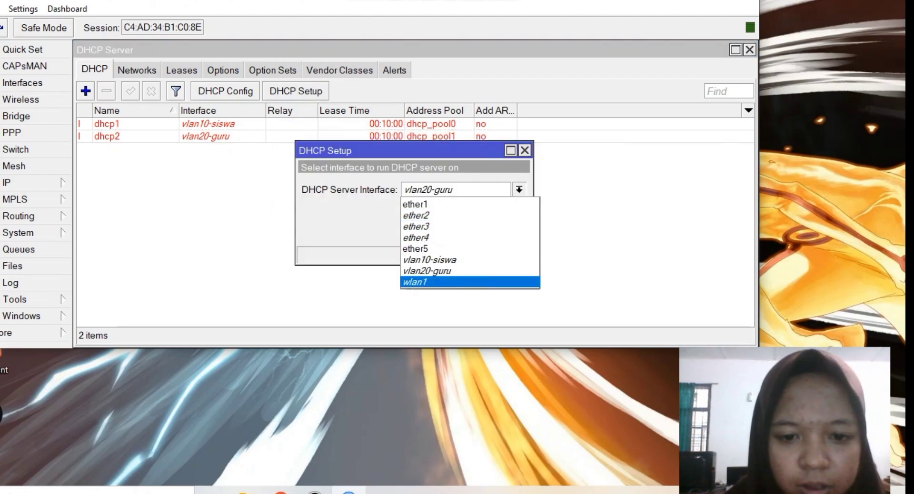
pyautogui.press('Return')
pyautogui.press('Return')
pyautogui.press('Return')
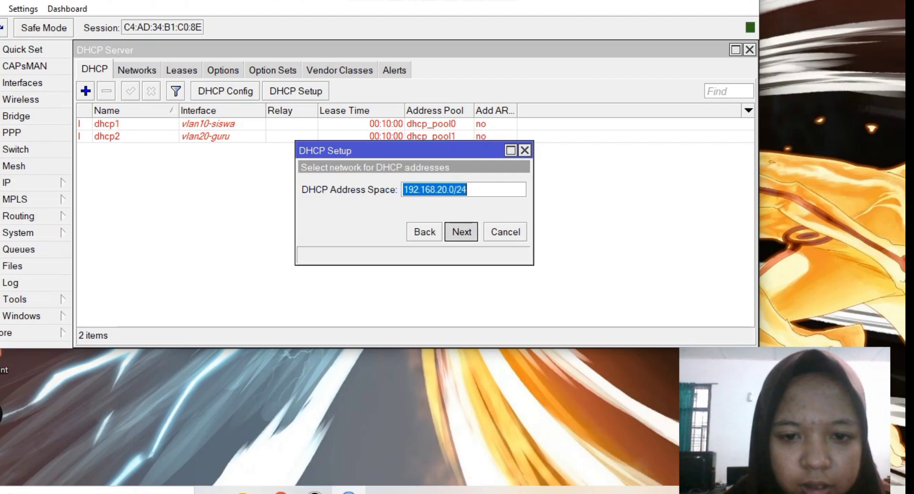
pyautogui.press('Return')
# - Set the address pool to 192.168.20.10–192.168.20.50 and accept the DNS and lease-time defaults
pyautogui.click(438, 190)
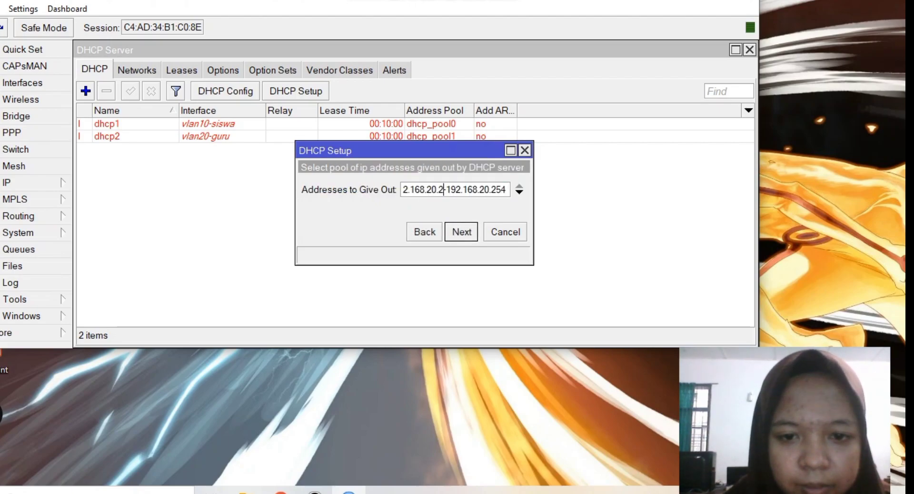
pyautogui.press('BackSpace')
pyautogui.write('10')
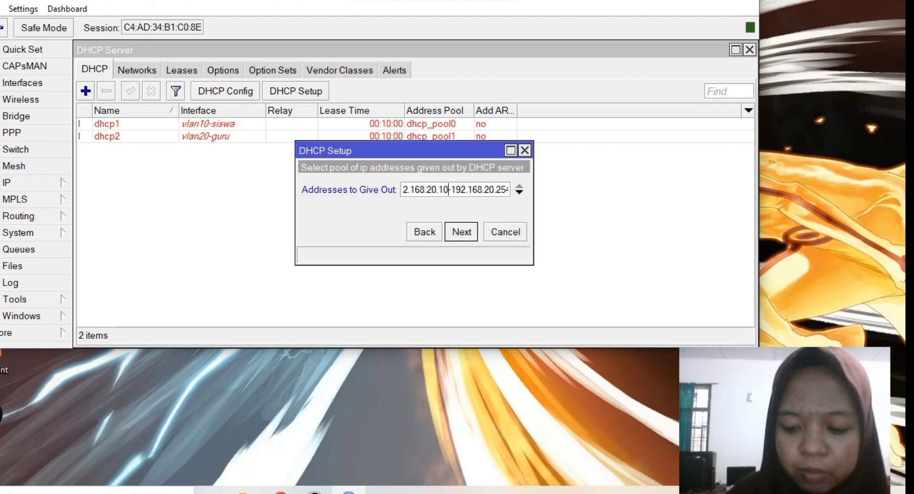
pyautogui.click(490, 189)
pyautogui.click(506, 189)
pyautogui.press('BackSpace')
pyautogui.press('BackSpace')
pyautogui.press('BackSpace')
pyautogui.write('50')
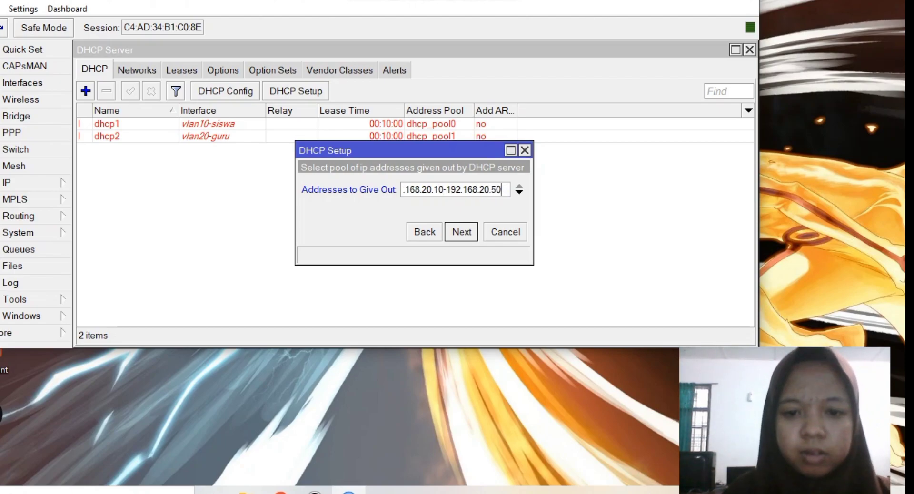
pyautogui.press('Return')
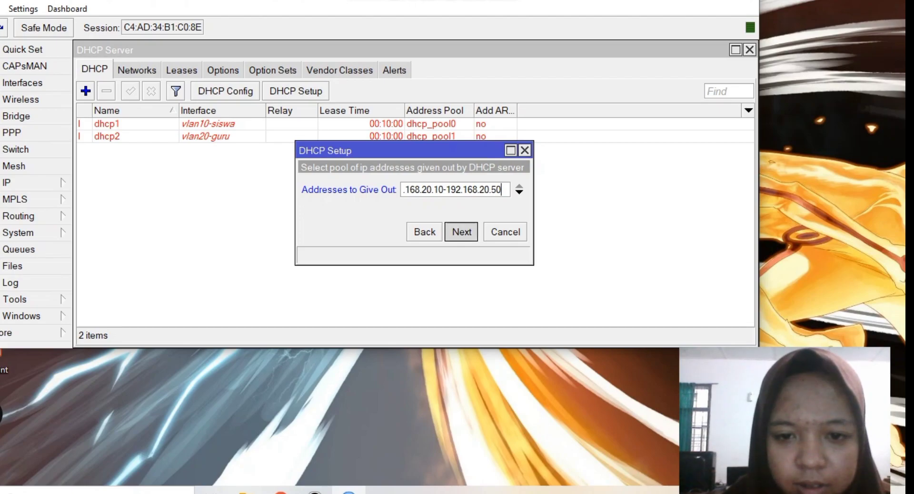
pyautogui.press('Return')
pyautogui.press('Return')
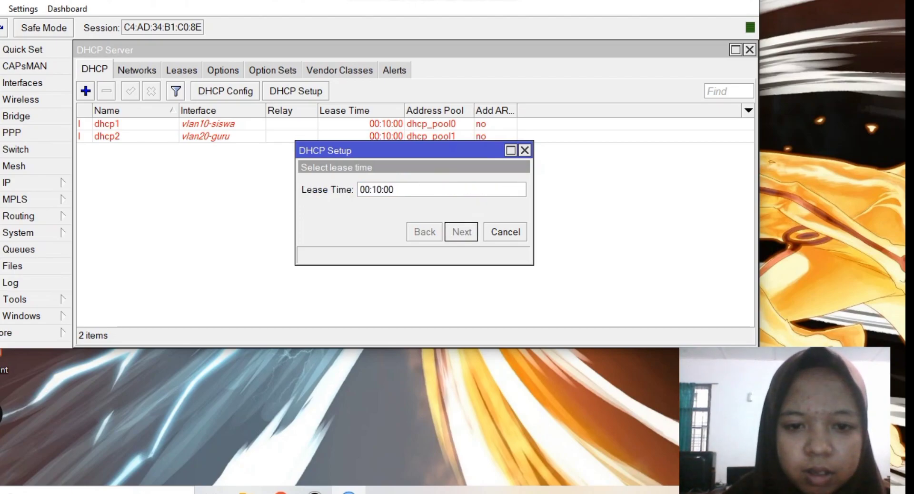
pyautogui.press('Return')
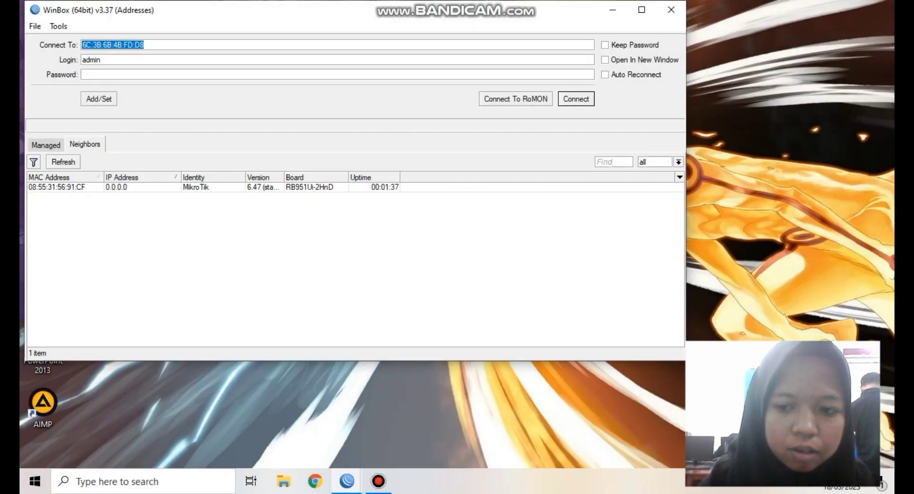
# - Connect to the RB951Ui-2HnD router listed under Neighbors
pyautogui.press('Return')
pyautogui.click(57, 187)
pyautogui.press('Return')
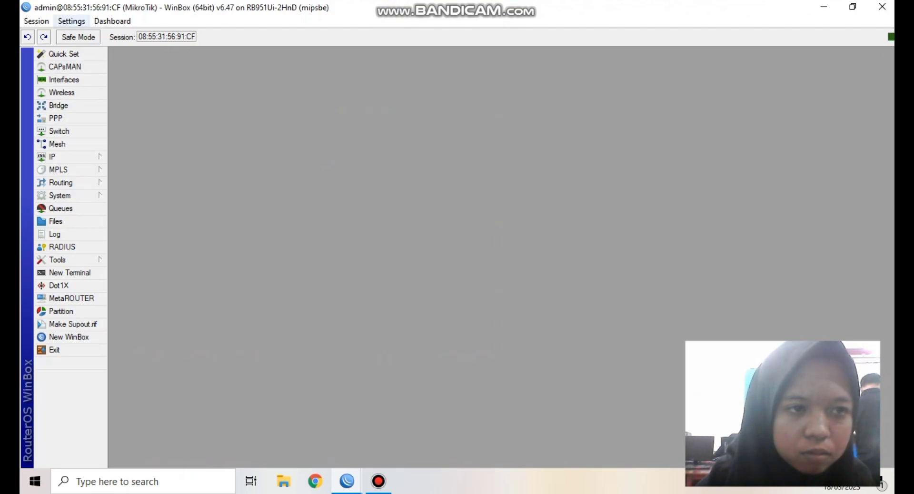
# - Enlarge Winbox's interface text size
pyautogui.click(113, 21)
pyautogui.click(113, 21)
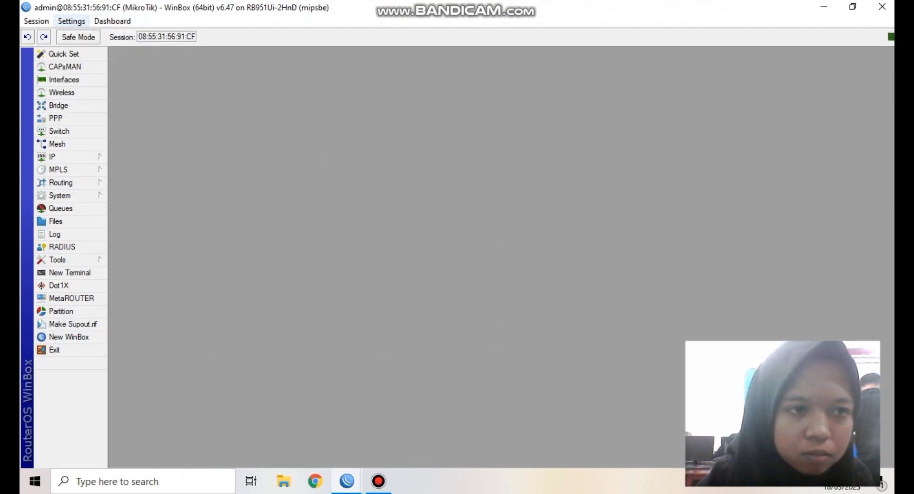
pyautogui.click(72, 21)
pyautogui.click(88, 68)
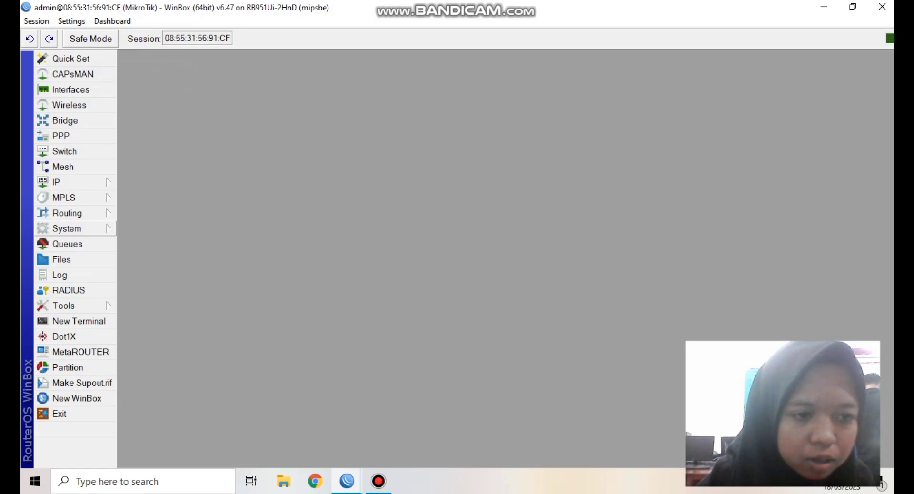
# - Reset the router configuration with No Default Configuration and Do Not Backup
pyautogui.click(72, 229)
pyautogui.click(164, 320)
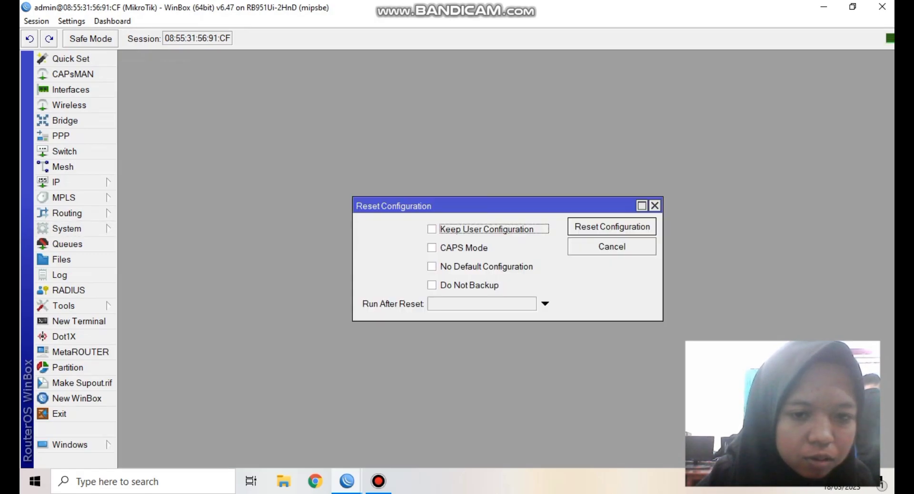
pyautogui.click(431, 266)
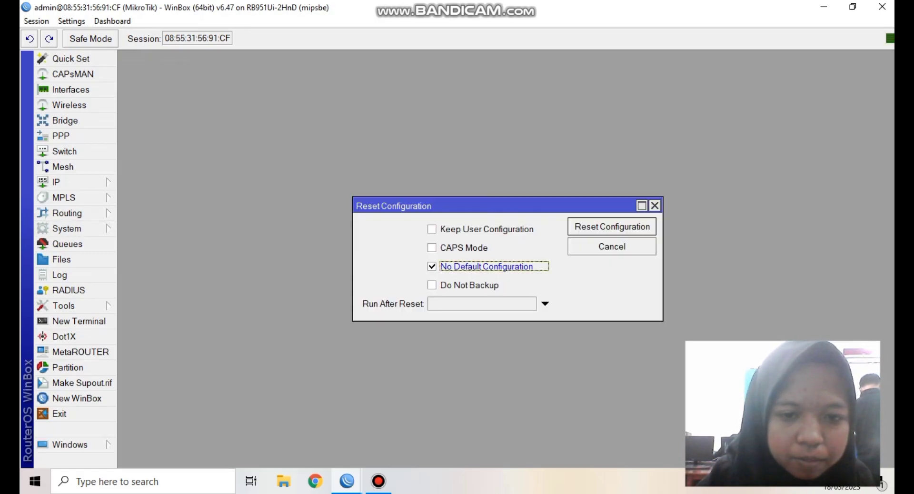
pyautogui.click(431, 285)
pyautogui.press('Return')
pyautogui.press('Return')
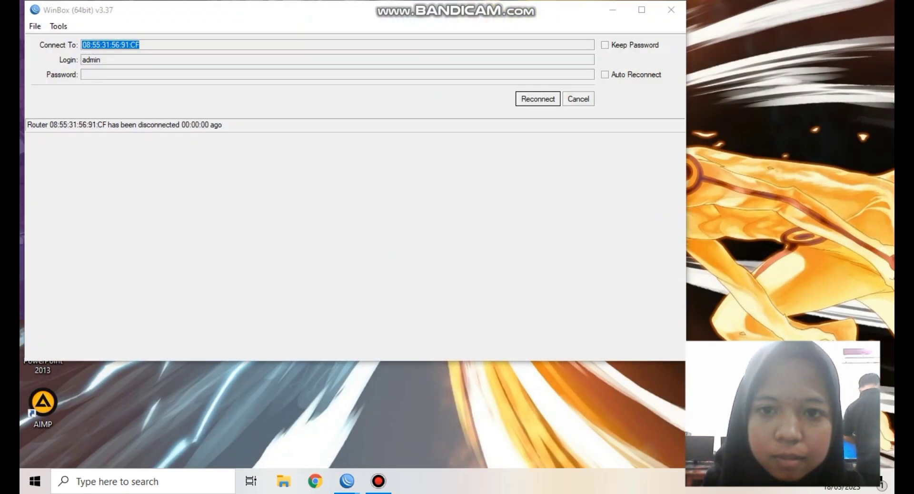
# - Reconnect to the freshly reset router from the Neighbors list
pyautogui.press('Escape')
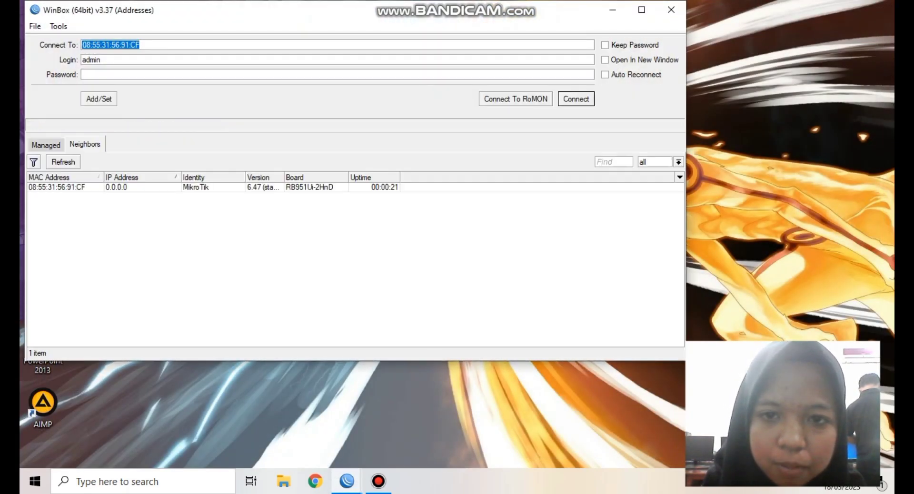
pyautogui.click(56, 187)
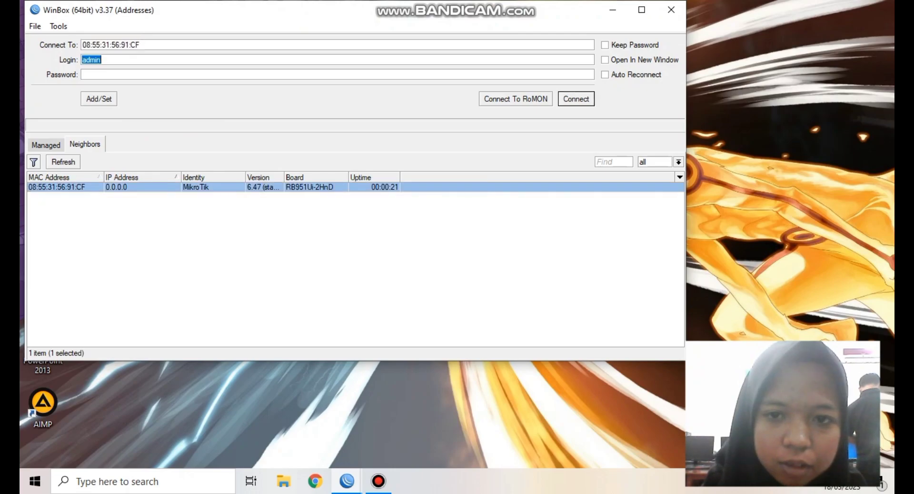
pyautogui.press('Return')
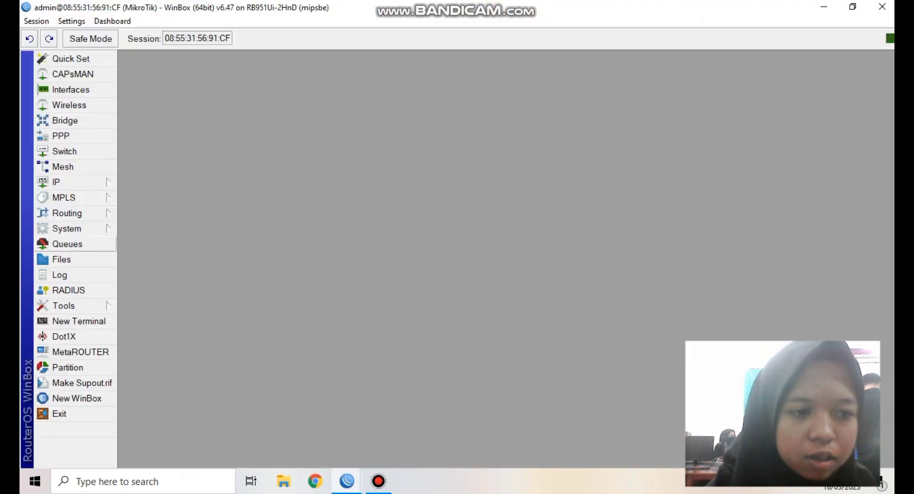
# - Set the router's System Identity to switch61
pyautogui.click(66, 229)
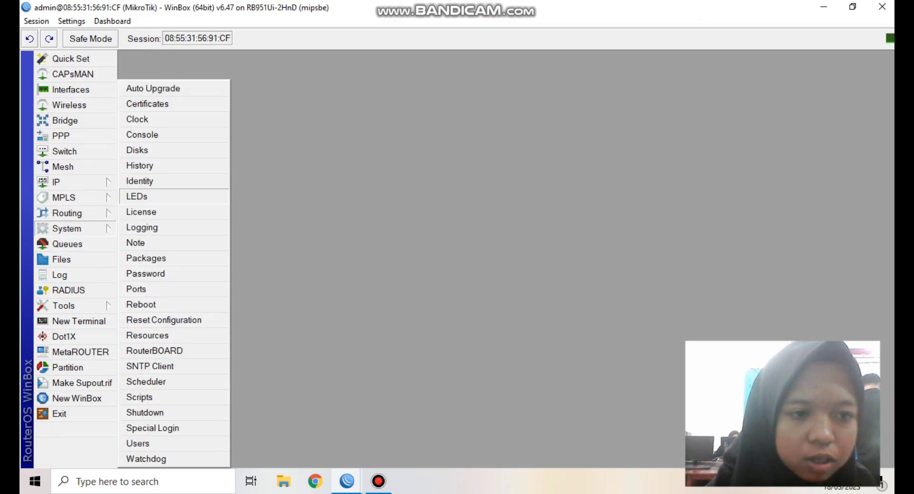
pyautogui.click(141, 181)
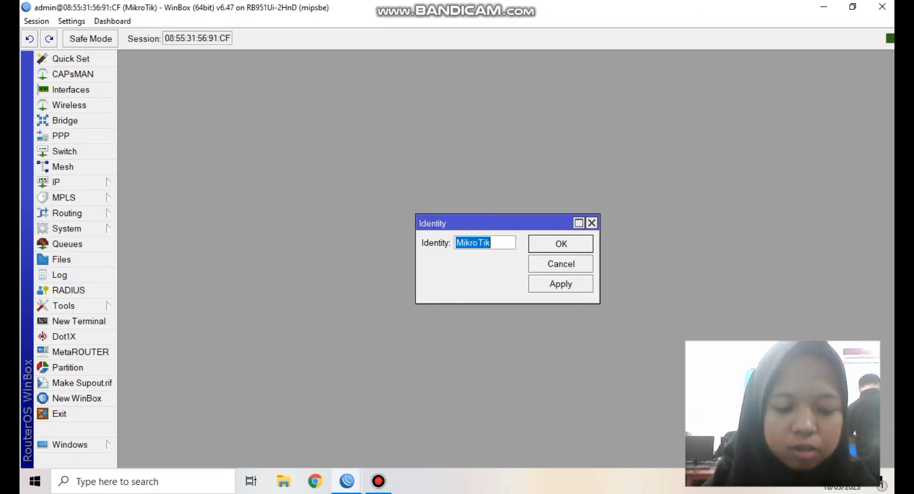
pyautogui.write('sw')
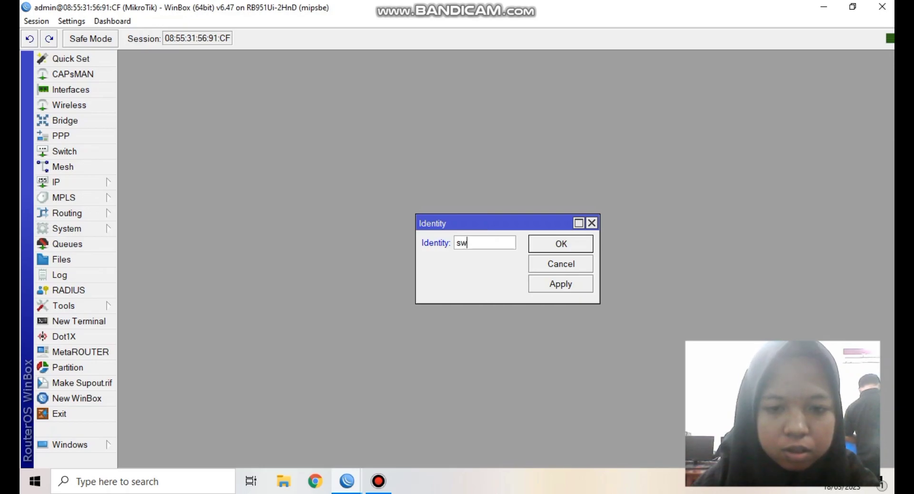
pyautogui.write('itch61')
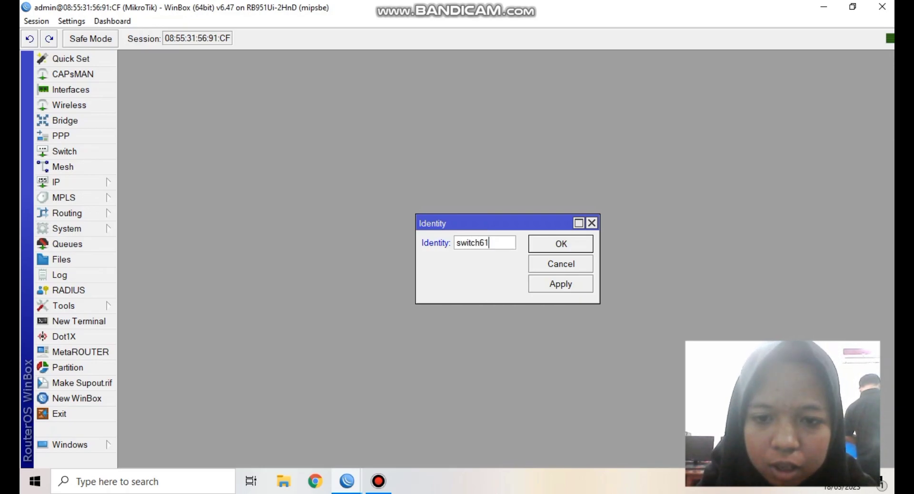
pyautogui.press('Return')
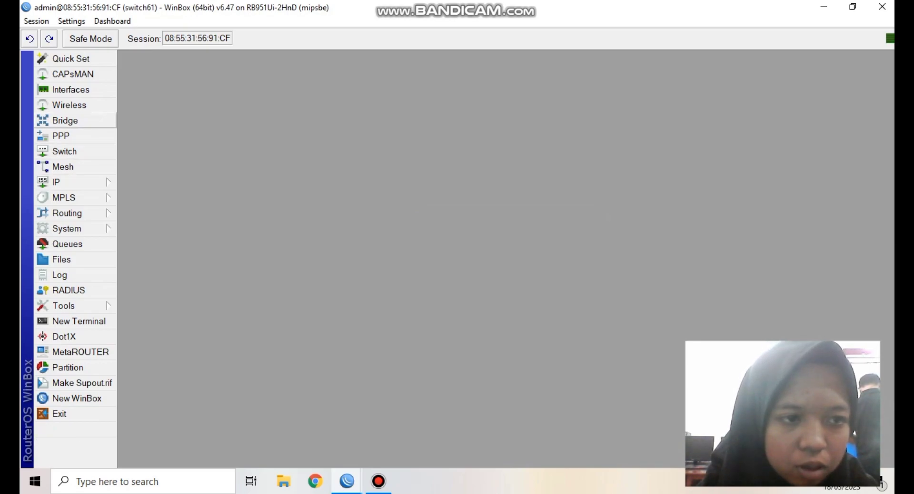
# - Create bridge1 with default settings
pyautogui.click(64, 121)
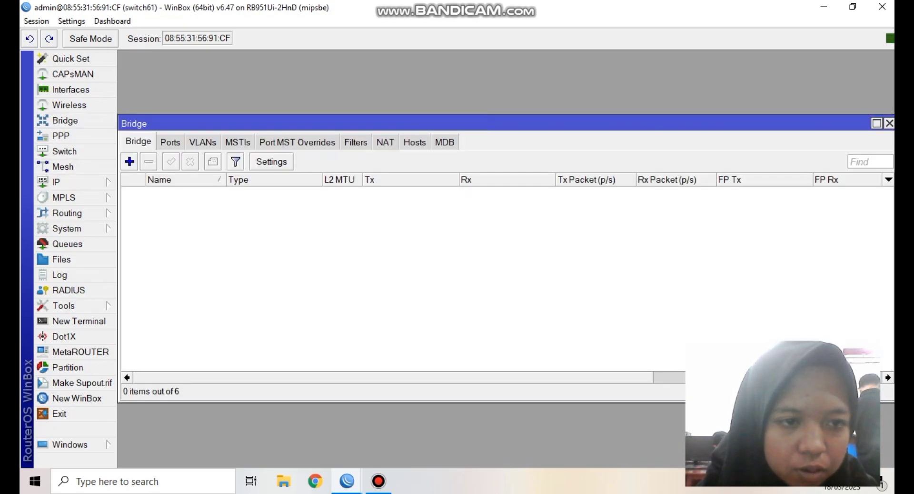
pyautogui.click(129, 161)
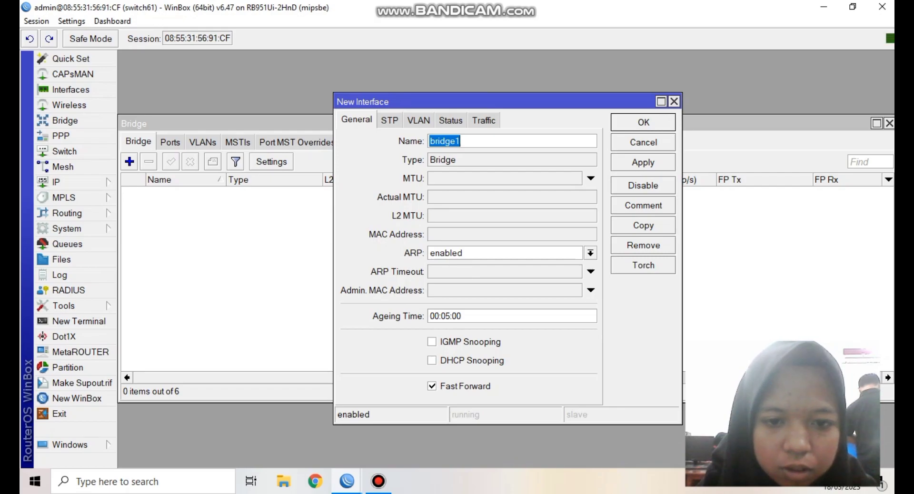
pyautogui.press('Return')
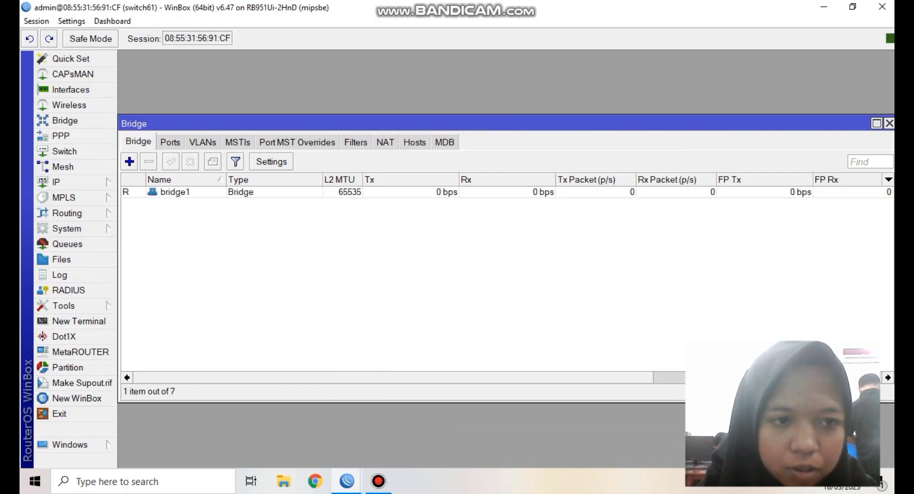
# - Add ether1 and ether2 as ports of bridge1
pyautogui.click(170, 141)
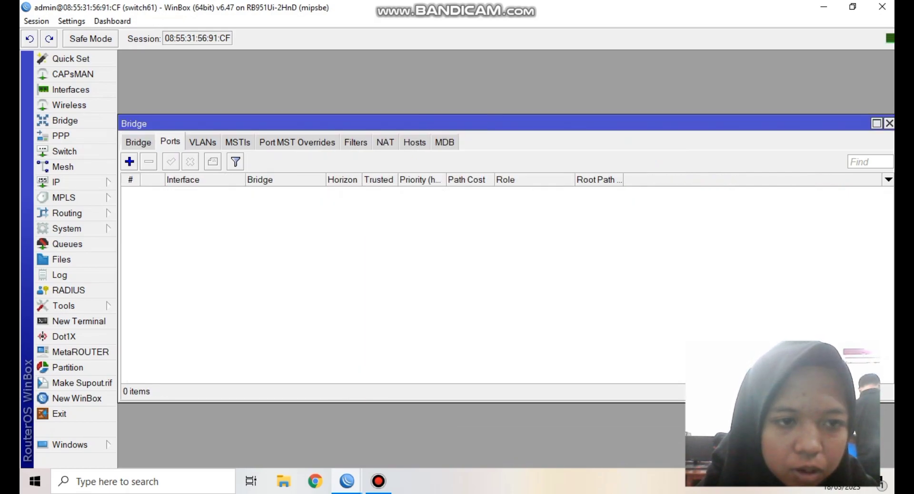
pyautogui.click(129, 161)
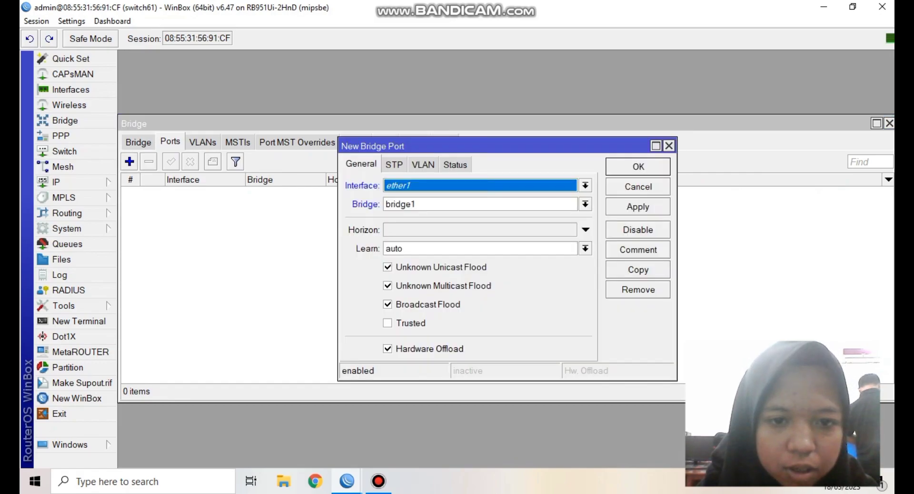
pyautogui.press('Return')
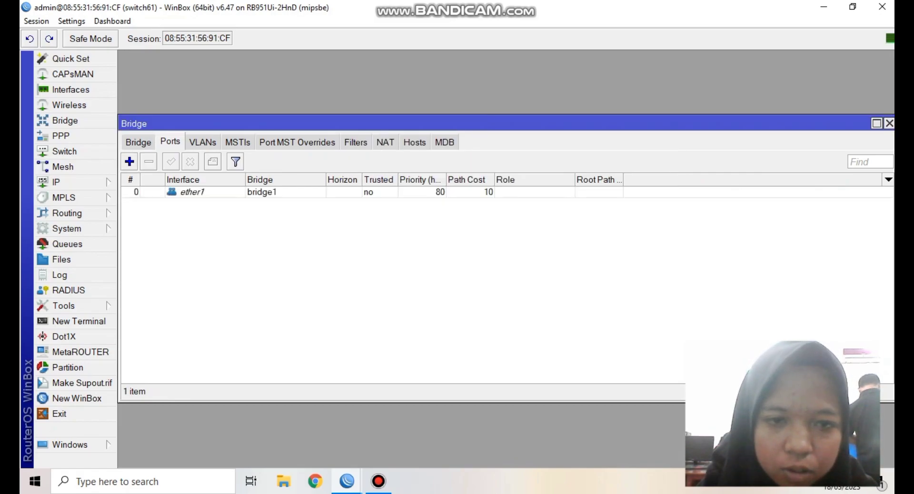
pyautogui.click(129, 161)
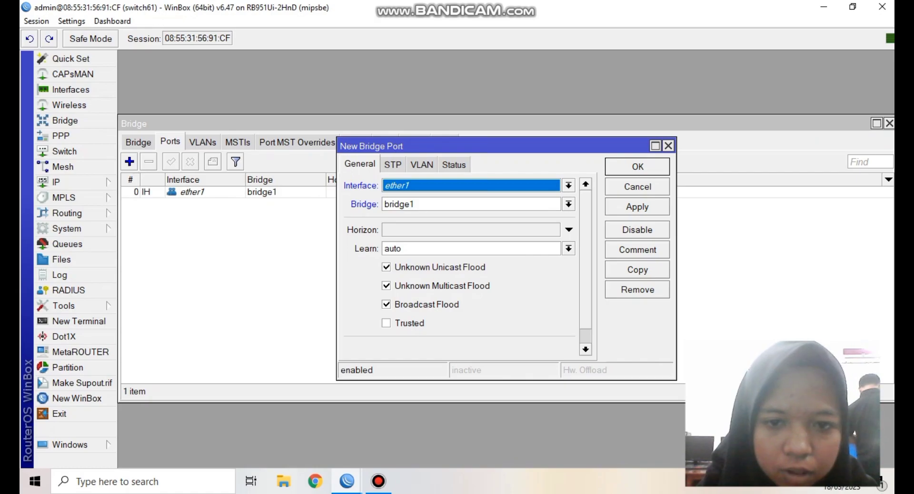
pyautogui.hotkey('alt', 'Down')
pyautogui.press('Down')
pyautogui.press('Return')
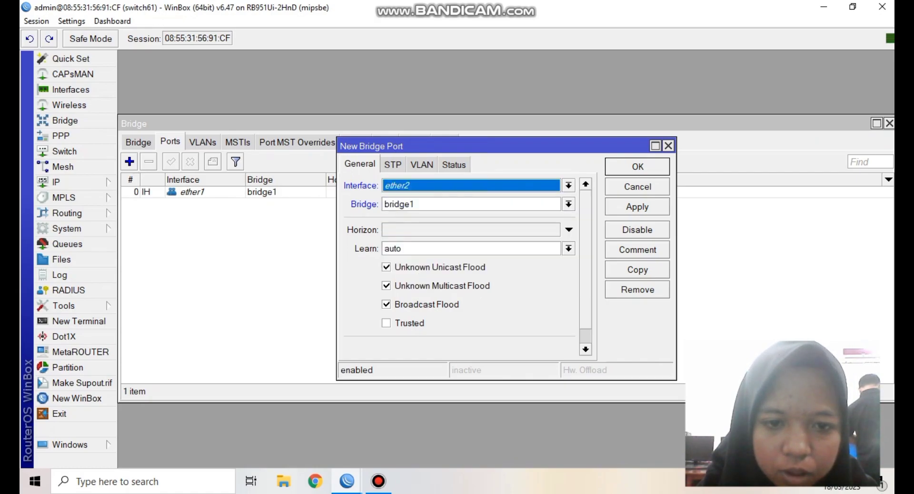
pyautogui.press('Return')
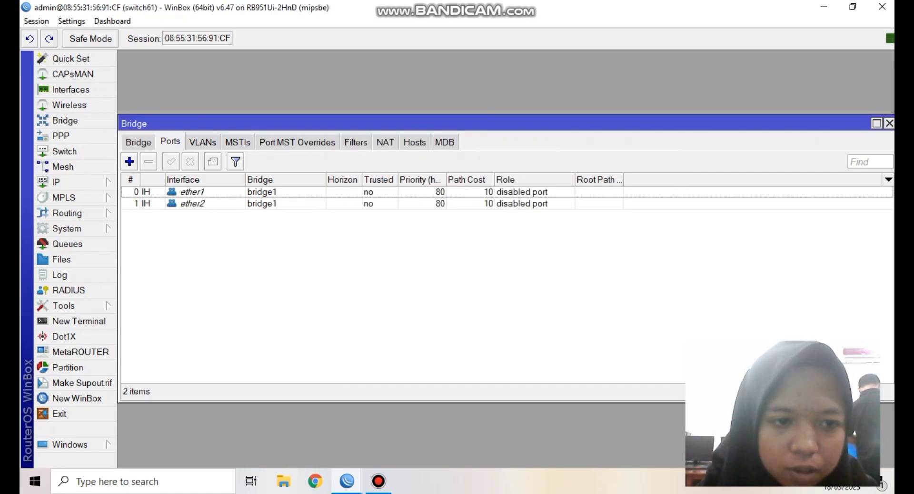
# - Add ether3 and ether4 as ports of bridge1, then close the Bridge window
pyautogui.press('Insert')
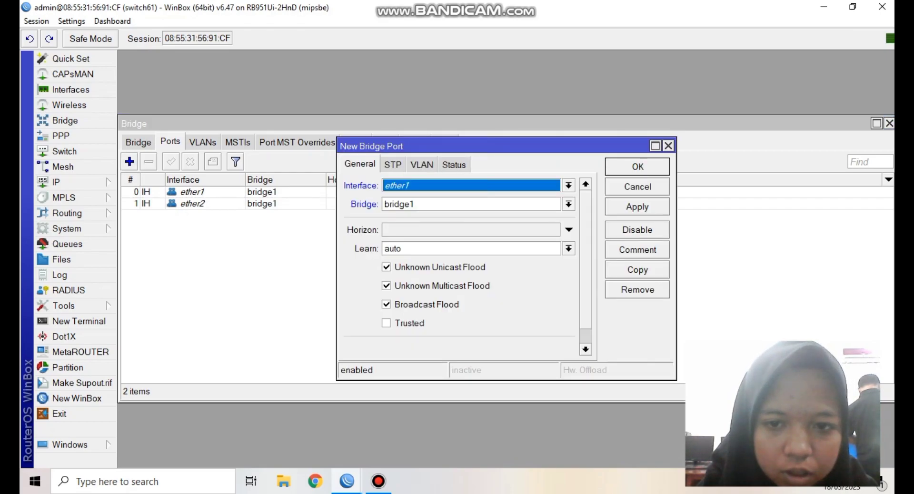
pyautogui.hotkey('alt', 'Down')
pyautogui.press('Down')
pyautogui.press('Down')
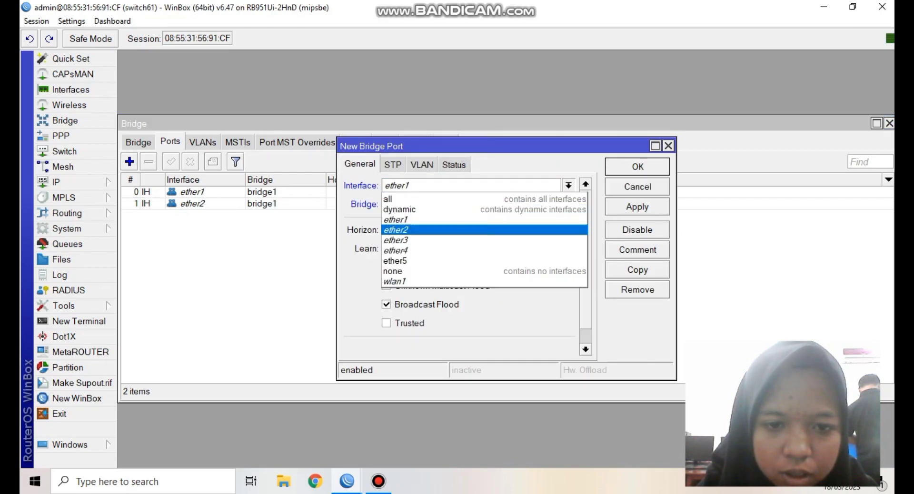
pyautogui.press('Return')
pyautogui.press('Return')
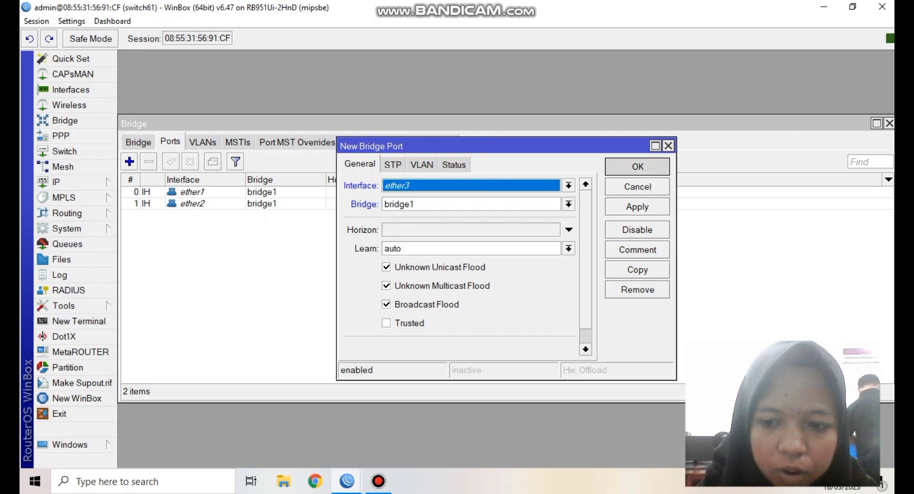
pyautogui.press('Insert')
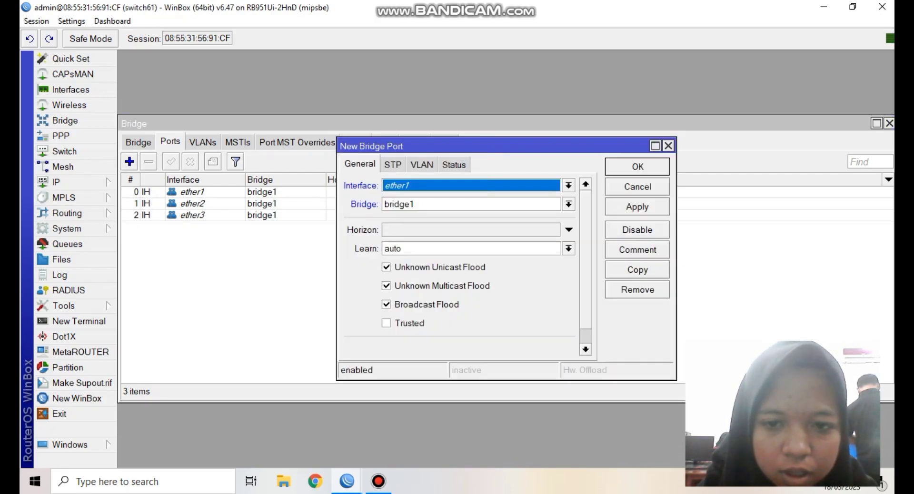
pyautogui.hotkey('alt', 'Down')
pyautogui.press('Down')
pyautogui.press('Down')
pyautogui.press('Down')
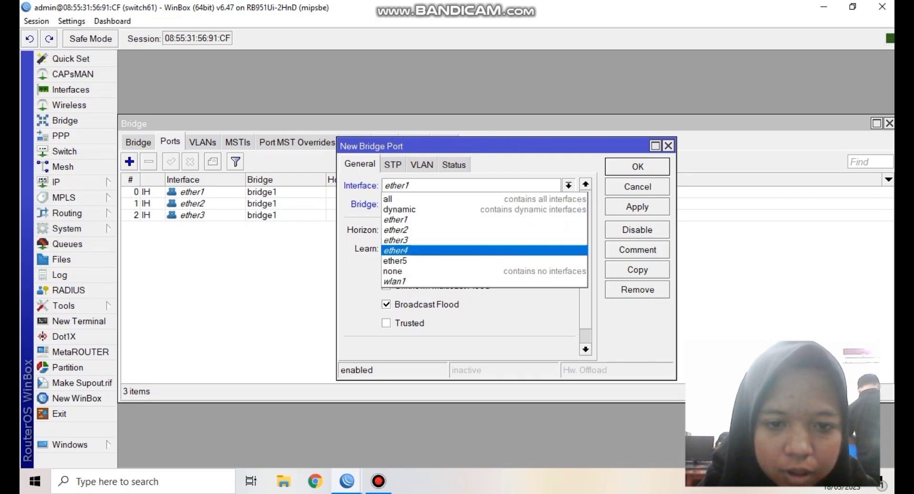
pyautogui.press('Return')
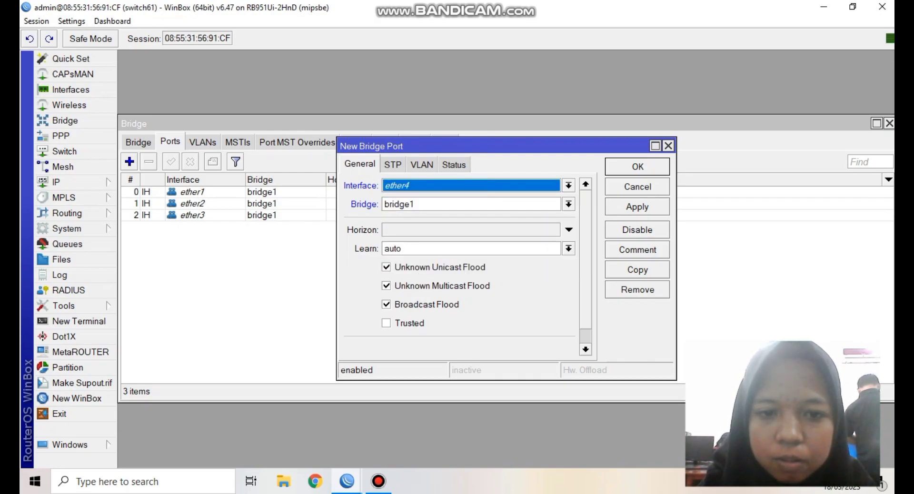
pyautogui.press('Return')
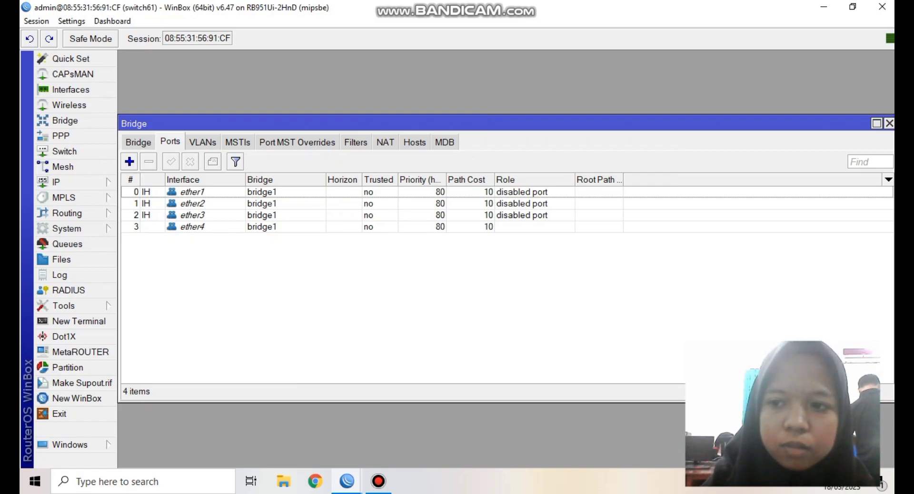
pyautogui.press('Escape')
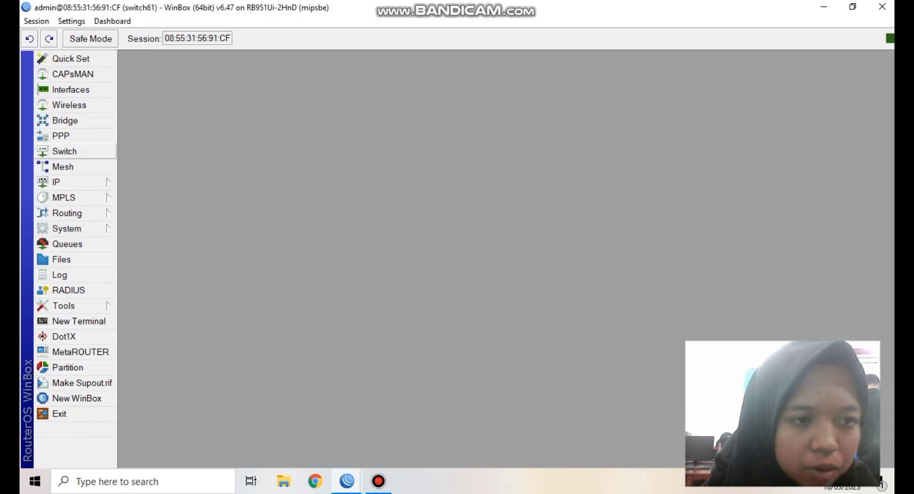
# - Set switch port ether1 to secure VLAN mode with VLAN header add if missing
pyautogui.click(64, 151)
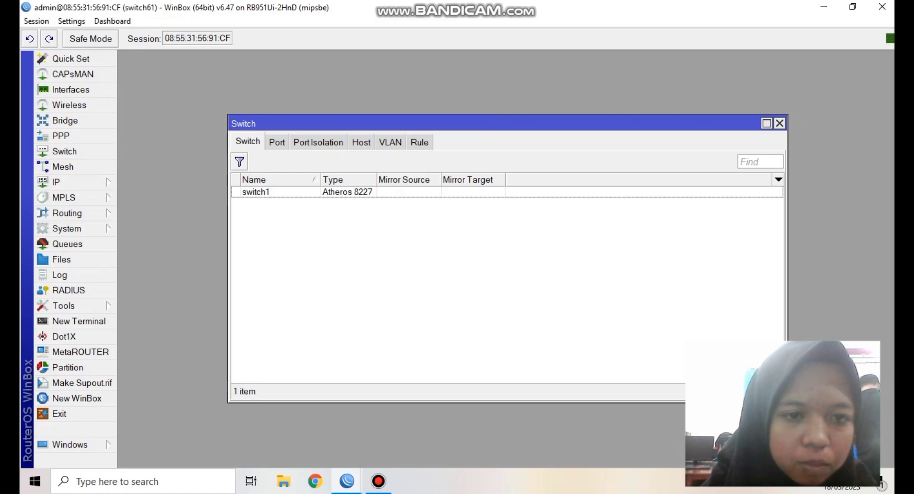
pyautogui.click(277, 142)
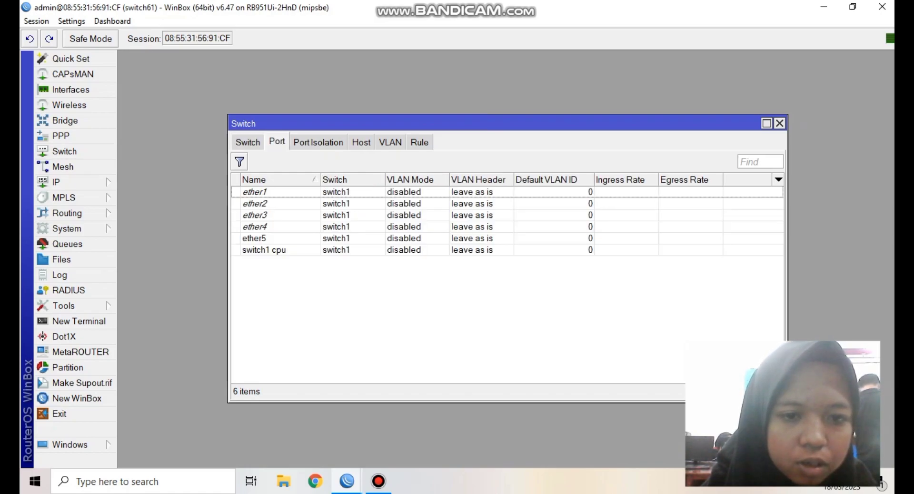
pyautogui.click(255, 192)
pyautogui.press('Return')
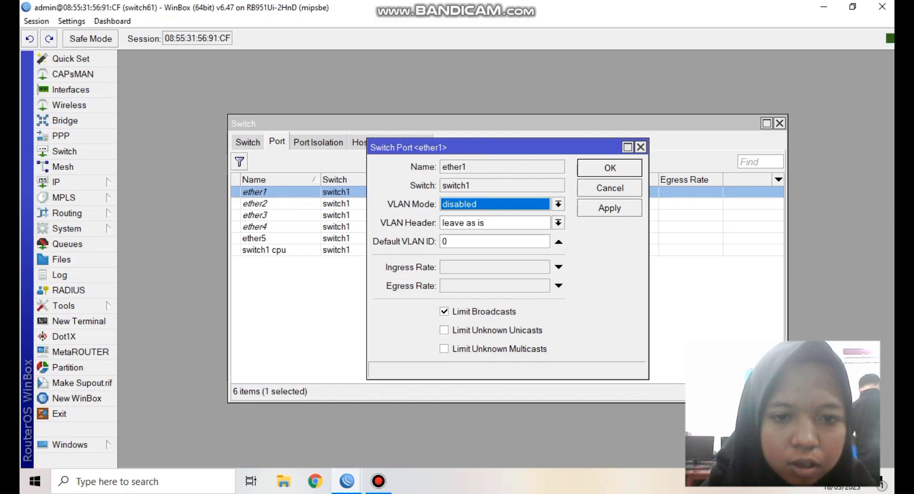
pyautogui.hotkey('alt', 'Down')
pyautogui.press('Down')
pyautogui.press('Down')
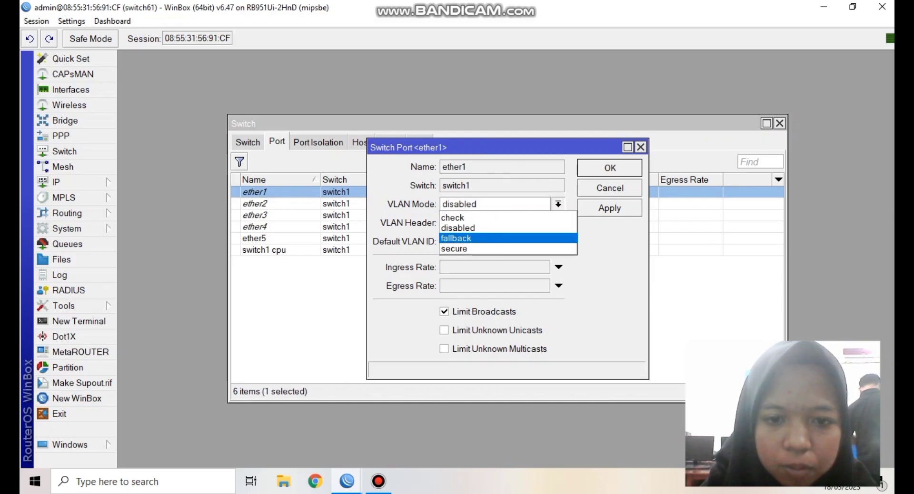
pyautogui.press('Return')
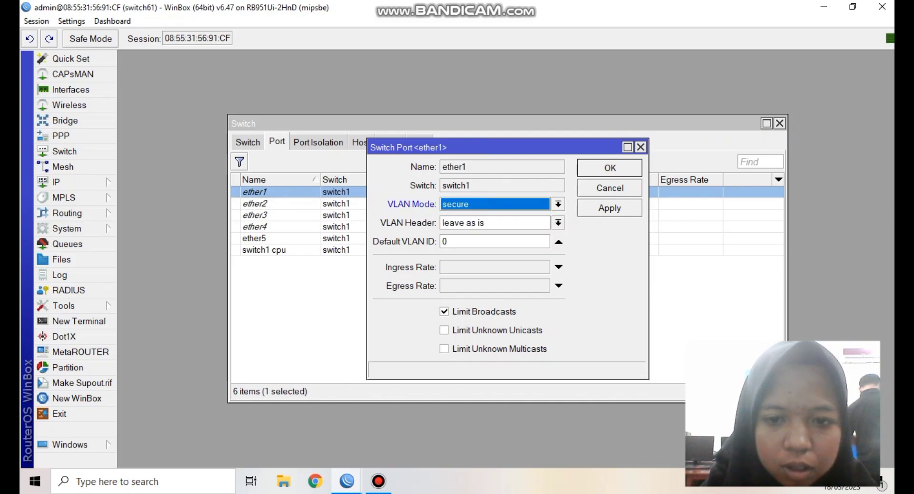
pyautogui.press('Tab')
pyautogui.hotkey('alt', 'Down')
pyautogui.press('Up')
pyautogui.press('Up')
pyautogui.press('Return')
pyautogui.press('Tab')
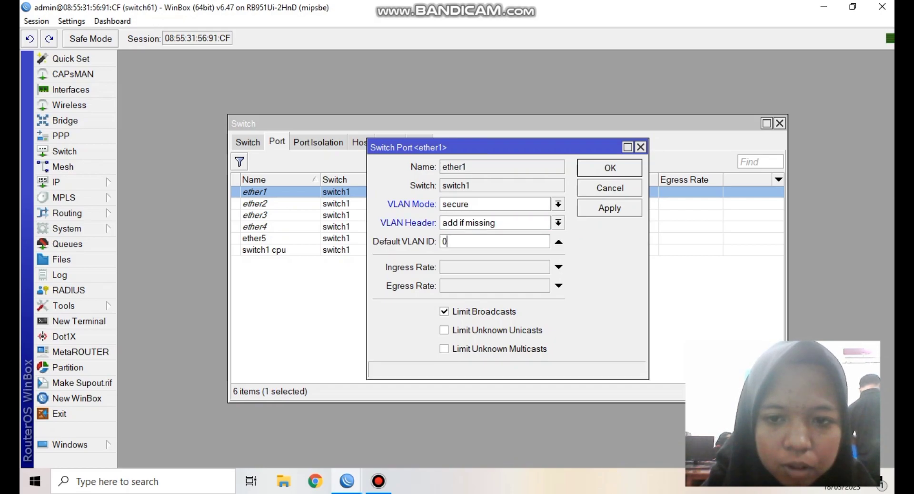
pyautogui.press('Return')
# - Set ether2 to secure VLAN mode, always strip header, default VLAN ID 10
pyautogui.press('Down')
pyautogui.press('Return')
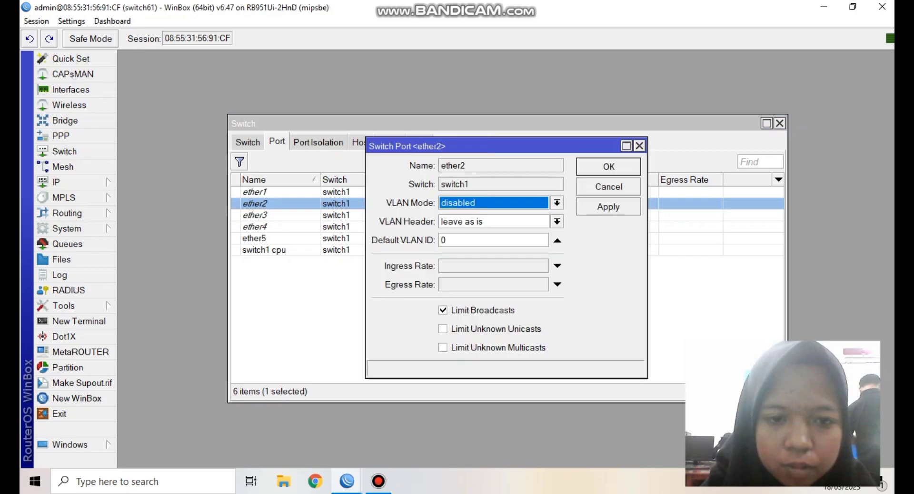
pyautogui.hotkey('alt', 'Down')
pyautogui.press('Down')
pyautogui.press('Down')
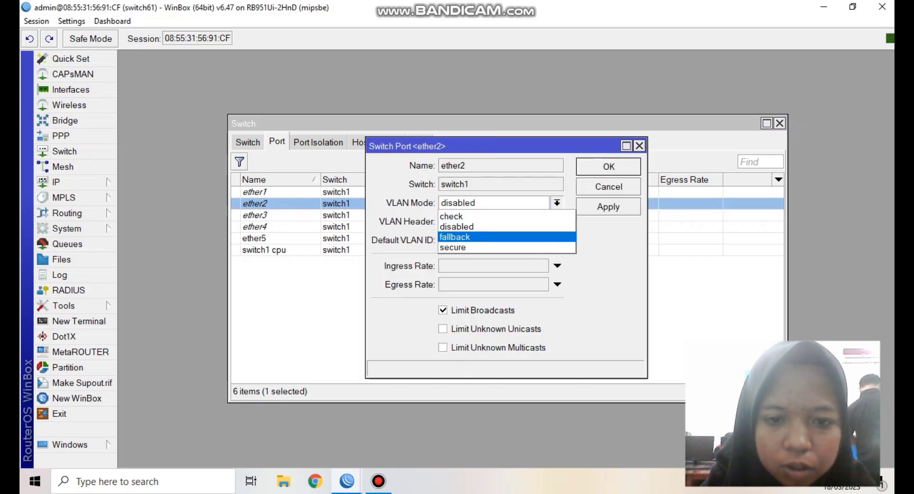
pyautogui.press('Return')
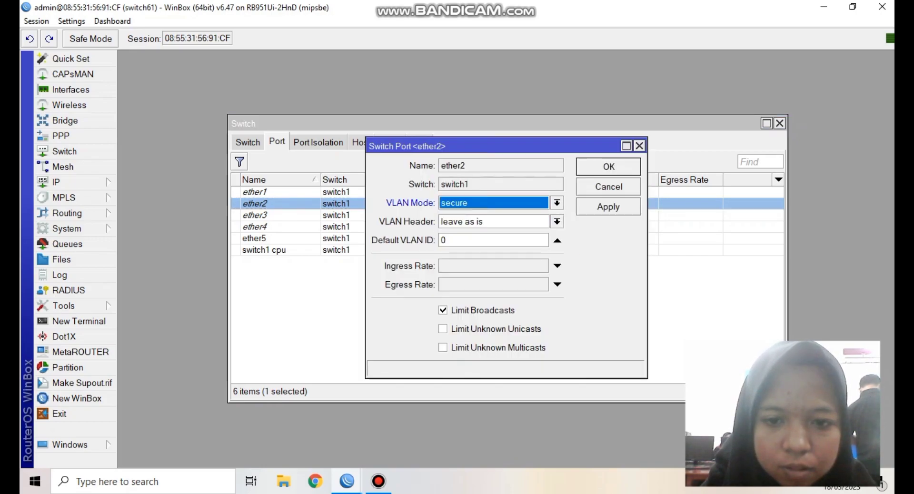
pyautogui.press('Tab')
pyautogui.hotkey('alt', 'Down')
pyautogui.press('Up')
pyautogui.press('Return')
pyautogui.press('Tab')
pyautogui.write('10')
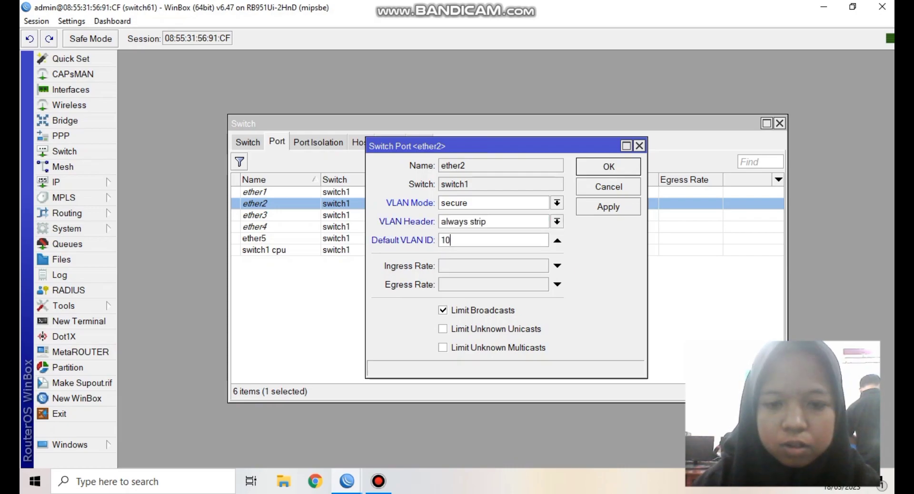
pyautogui.press('Return')
# - Set ether3 to secure VLAN mode, always strip header, default VLAN ID 10
pyautogui.press('Down')
pyautogui.press('Return')
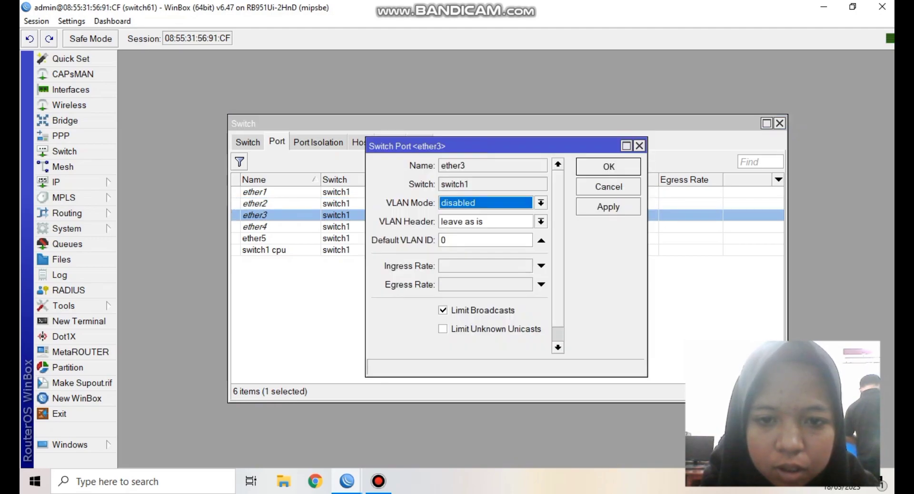
pyautogui.hotkey('alt', 'Down')
pyautogui.press('Up')
pyautogui.press('Down')
pyautogui.press('Down')
pyautogui.press('Down')
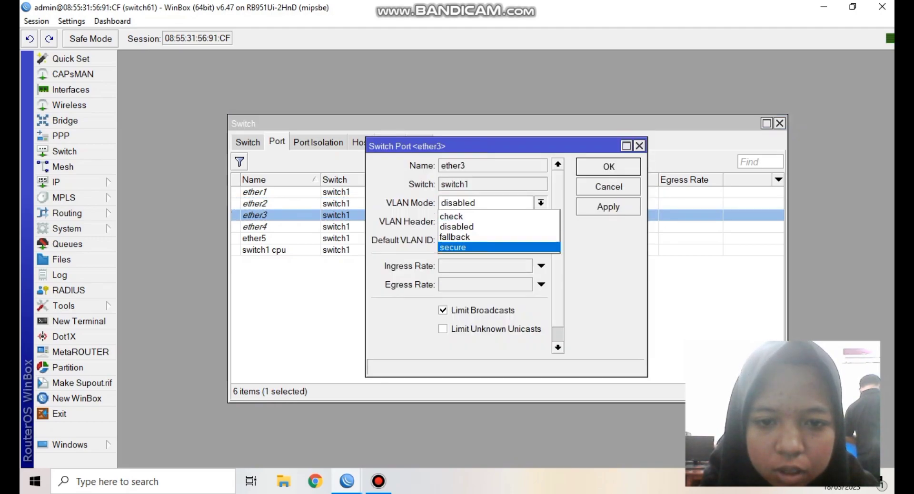
pyautogui.press('Return')
pyautogui.press('Tab')
pyautogui.hotkey('alt', 'Down')
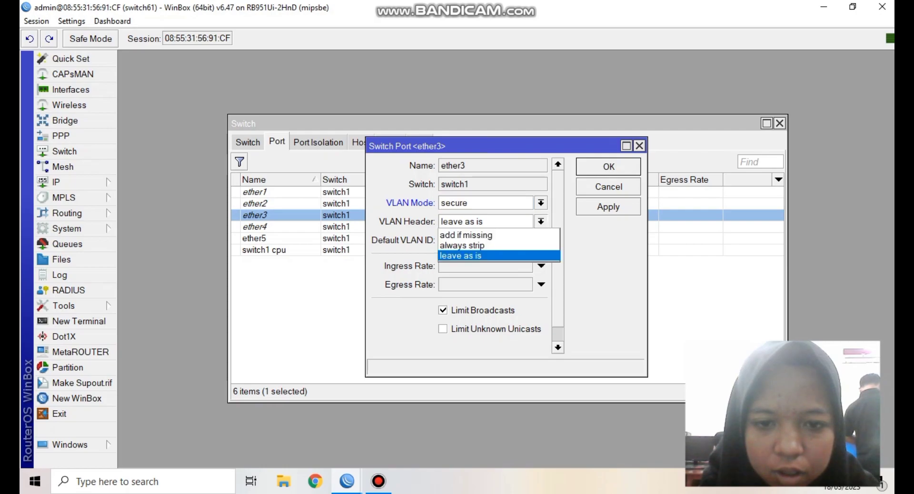
pyautogui.press('Up')
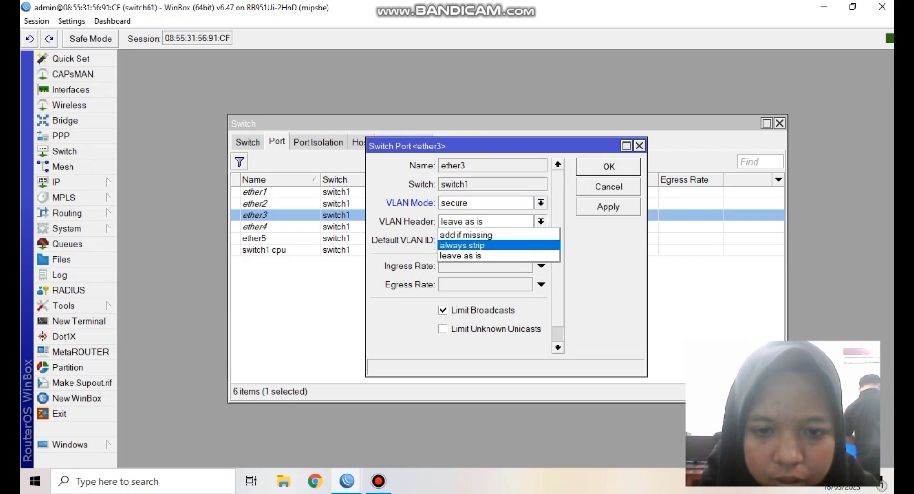
pyautogui.press('Return')
pyautogui.press('Tab')
pyautogui.write('10')
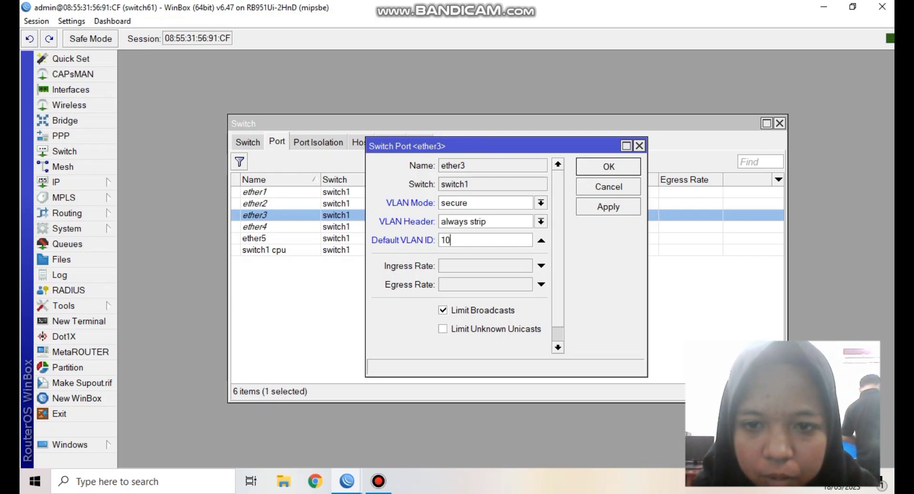
pyautogui.press('Return')
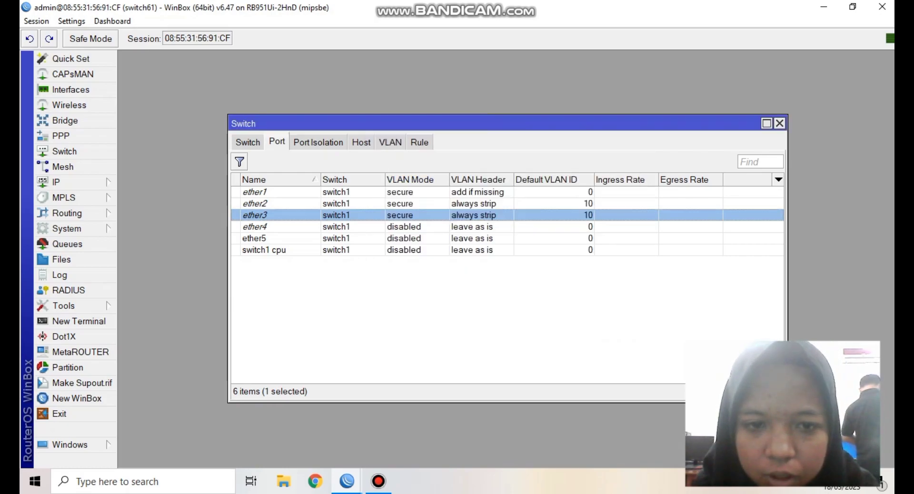
# - Set ether4 to secure VLAN mode, always strip header, default VLAN ID 20
pyautogui.click(254, 226)
pyautogui.doubleClick(255, 227)
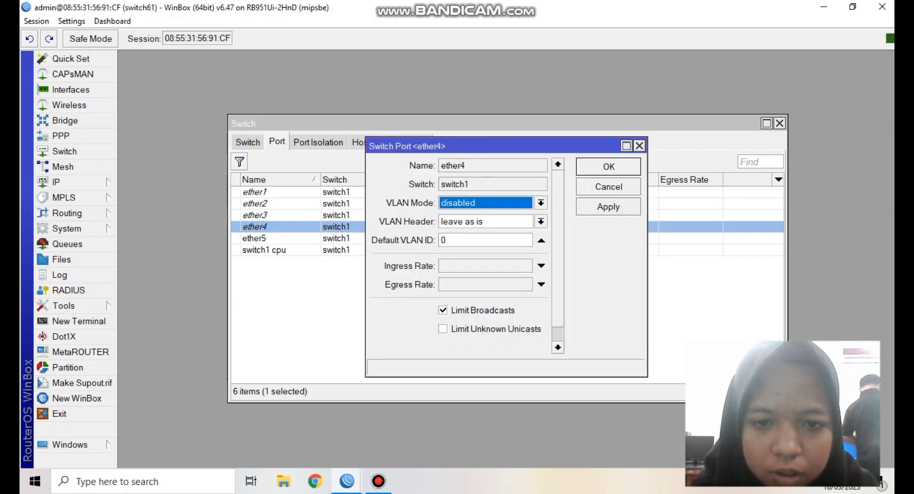
pyautogui.hotkey('alt', 'Down')
pyautogui.press('Down')
pyautogui.press('Down')
pyautogui.press('Return')
pyautogui.press('Tab')
pyautogui.hotkey('alt', 'Down')
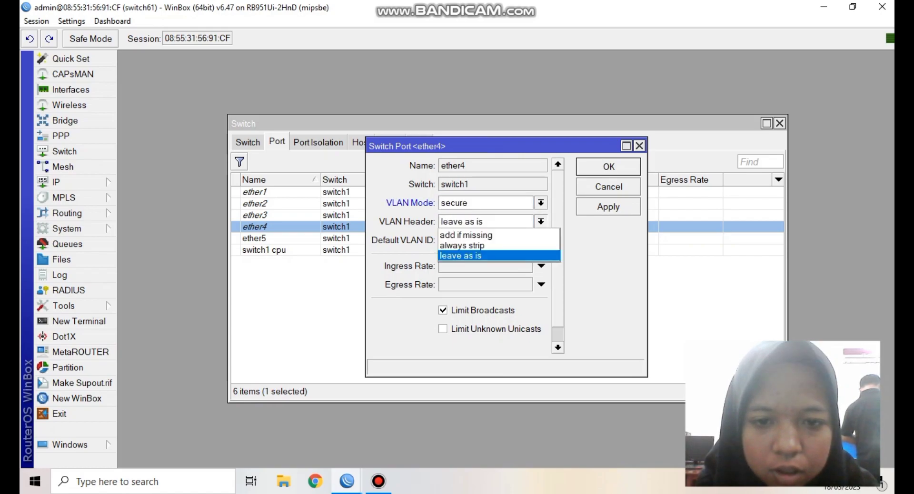
pyautogui.press('Up')
pyautogui.press('Up')
pyautogui.press('Down')
pyautogui.press('Return')
pyautogui.press('Tab')
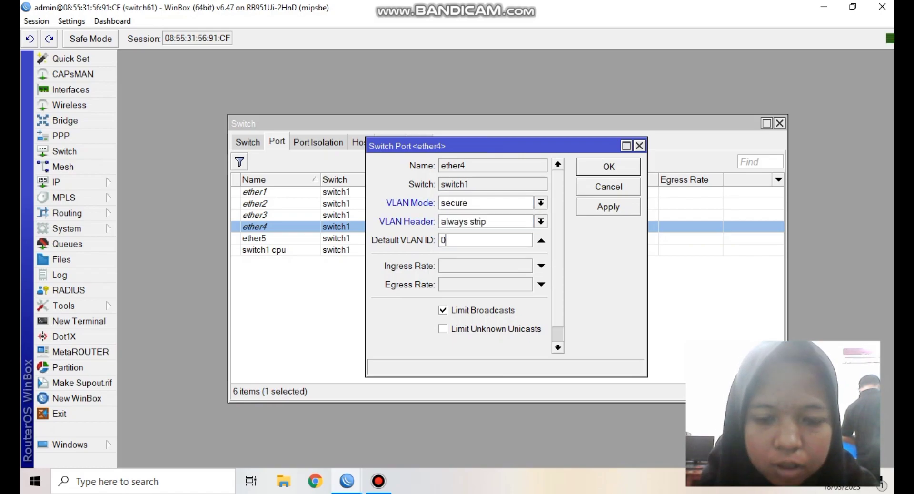
pyautogui.write('20')
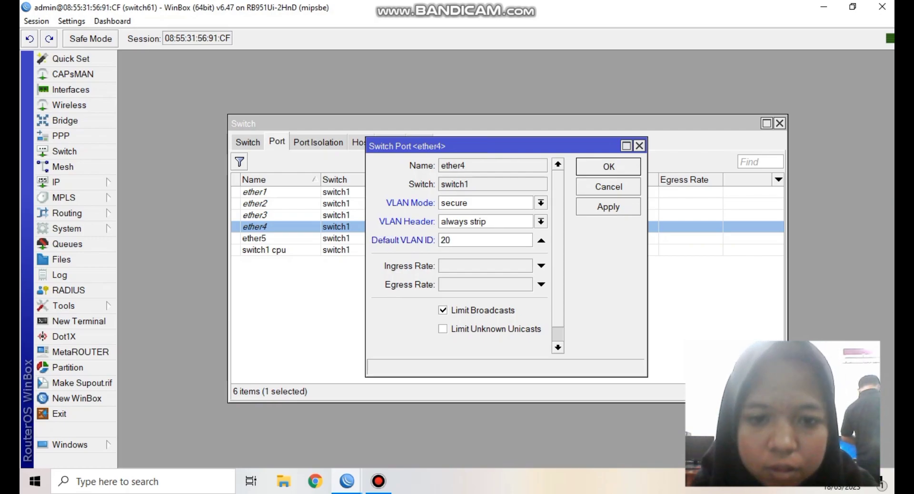
pyautogui.press('Return')
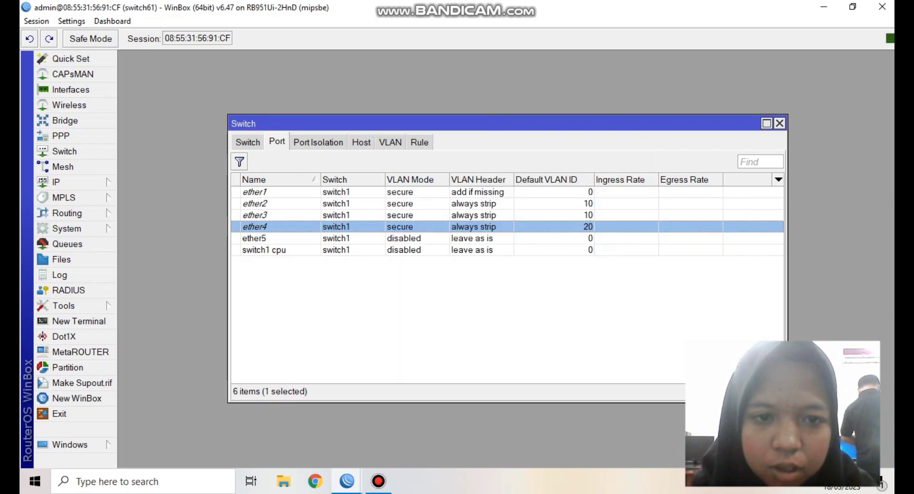
# - Add switch VLAN 10 with member ports ether1, ether2 and ether3
pyautogui.click(390, 142)
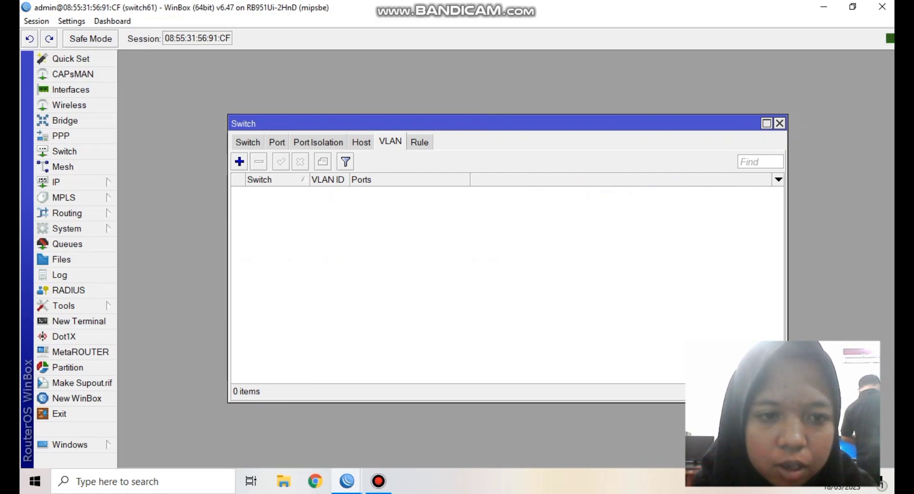
pyautogui.click(239, 161)
pyautogui.press('Tab')
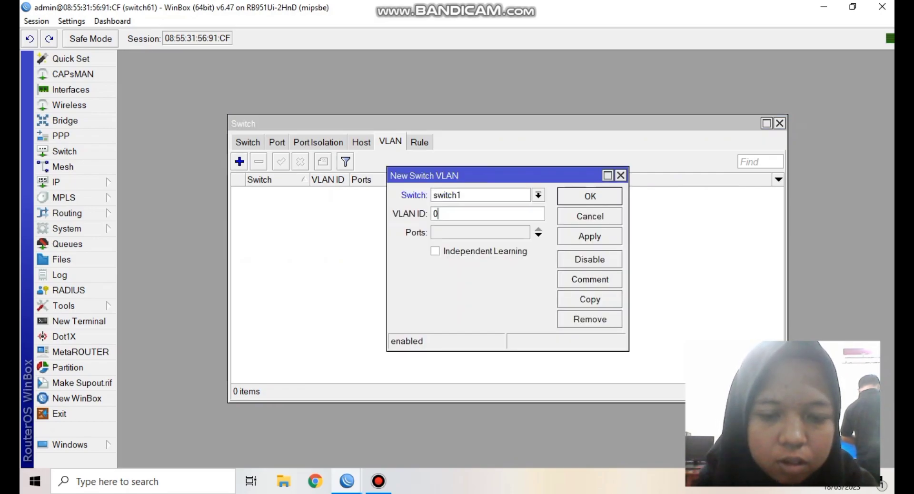
pyautogui.write('10')
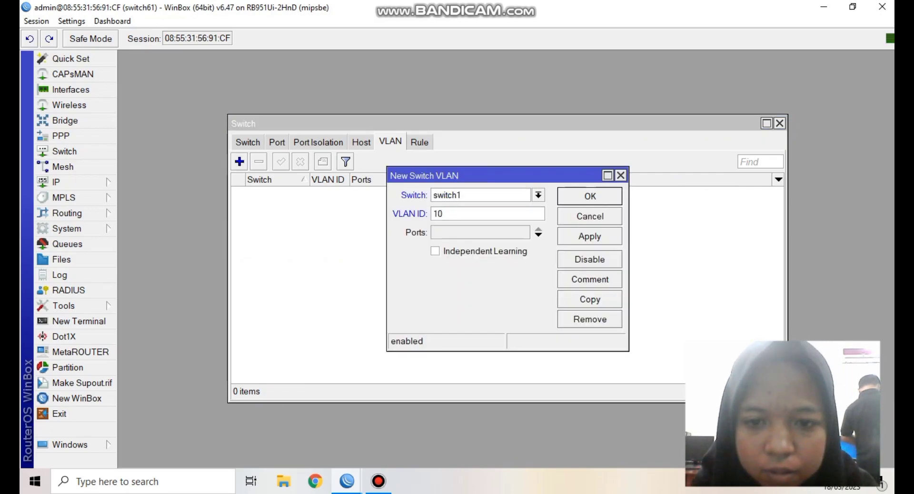
pyautogui.click(538, 235)
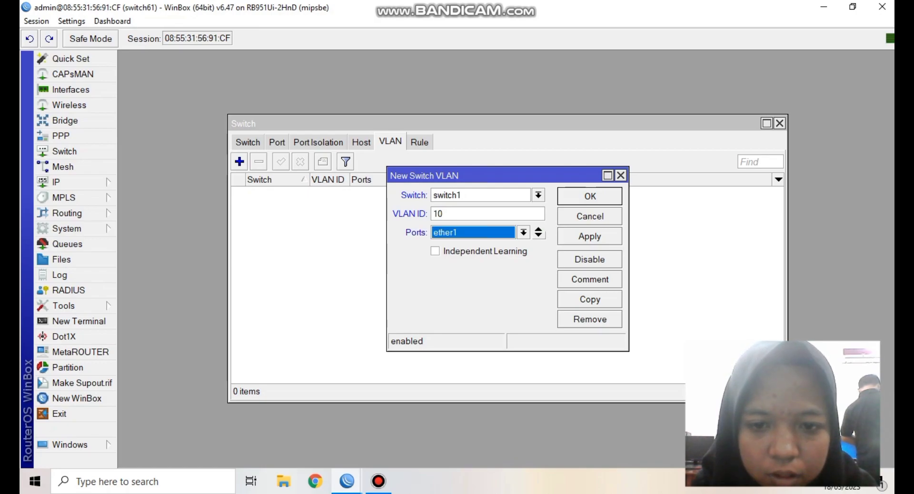
pyautogui.click(539, 236)
pyautogui.click(523, 249)
pyautogui.press('Down')
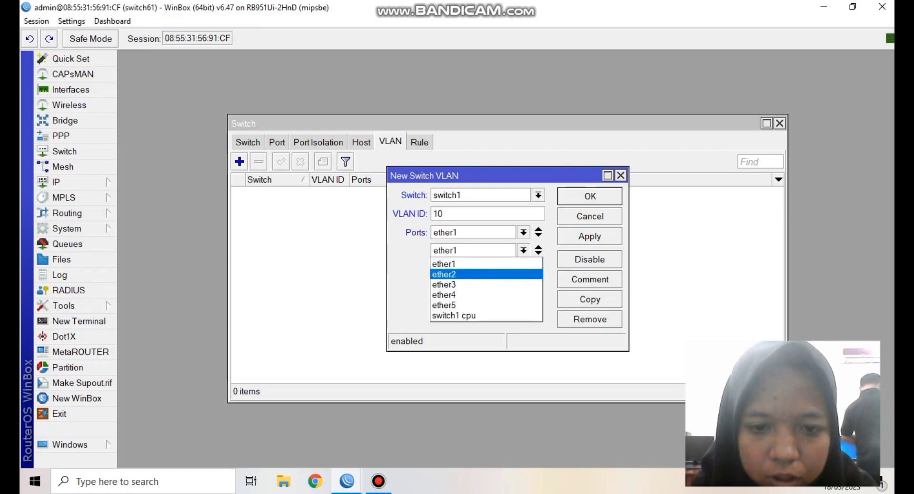
pyautogui.press('Return')
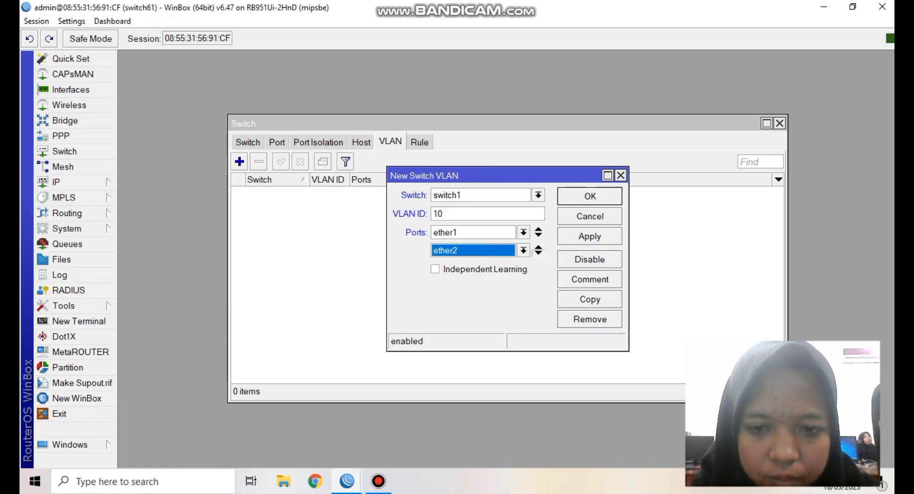
pyautogui.click(538, 250)
pyautogui.click(523, 268)
pyautogui.press('Down')
pyautogui.press('Down')
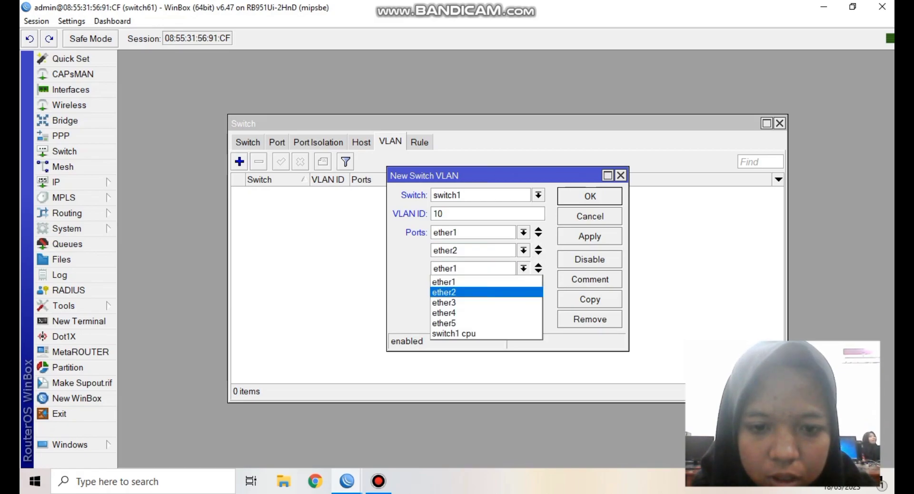
pyautogui.press('Return')
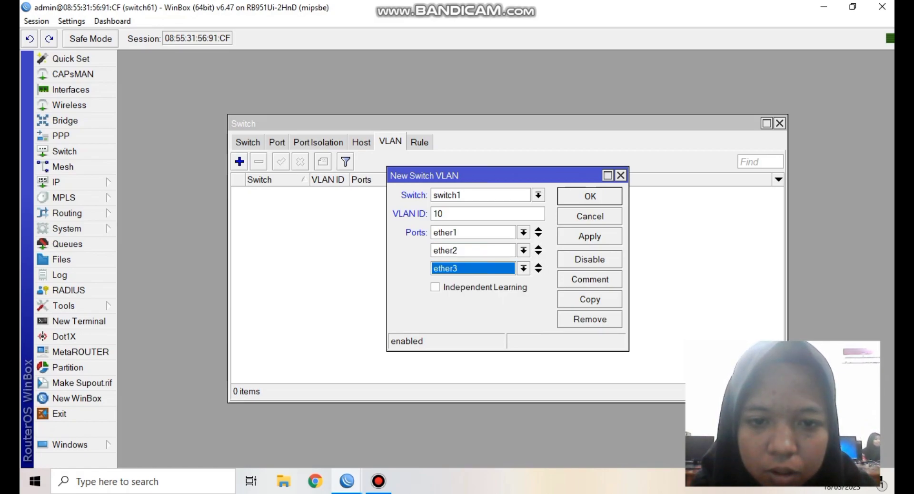
pyautogui.press('Return')
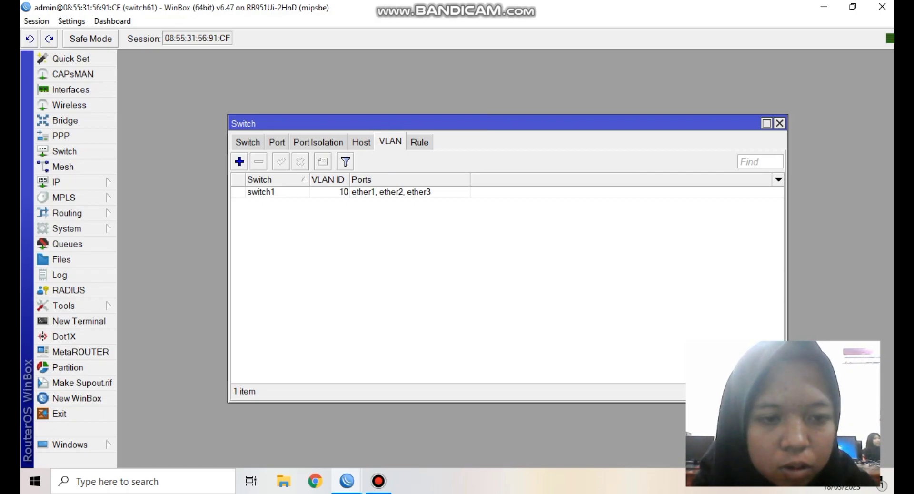
# - Add switch VLAN 20 with member ports ether1 and ether4
pyautogui.press('Insert')
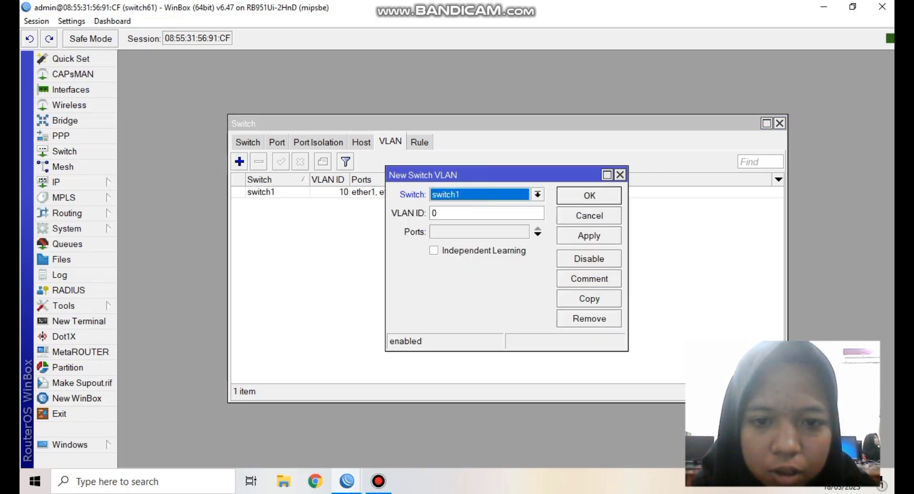
pyautogui.click(436, 213)
pyautogui.press('BackSpace')
pyautogui.write('20')
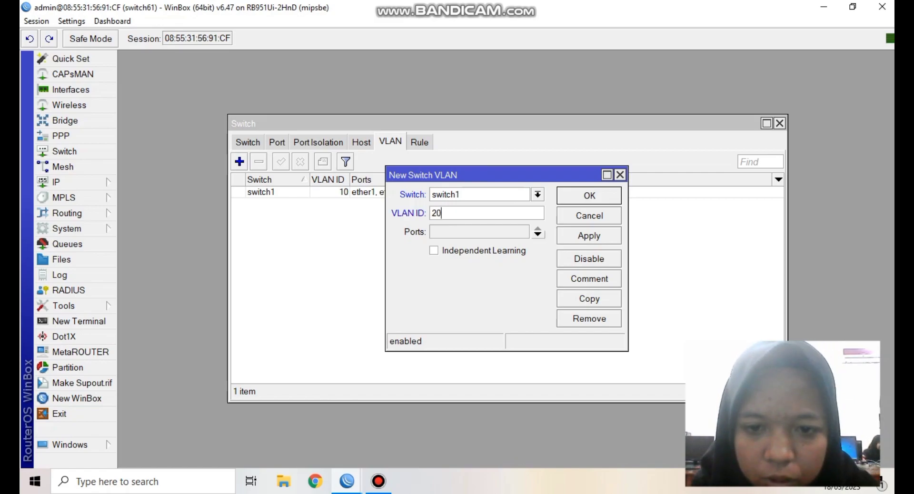
pyautogui.click(538, 232)
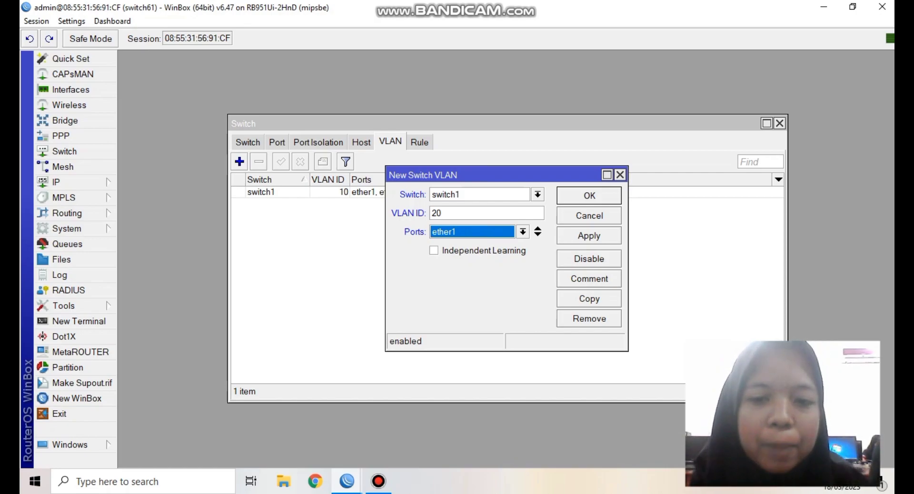
pyautogui.click(537, 235)
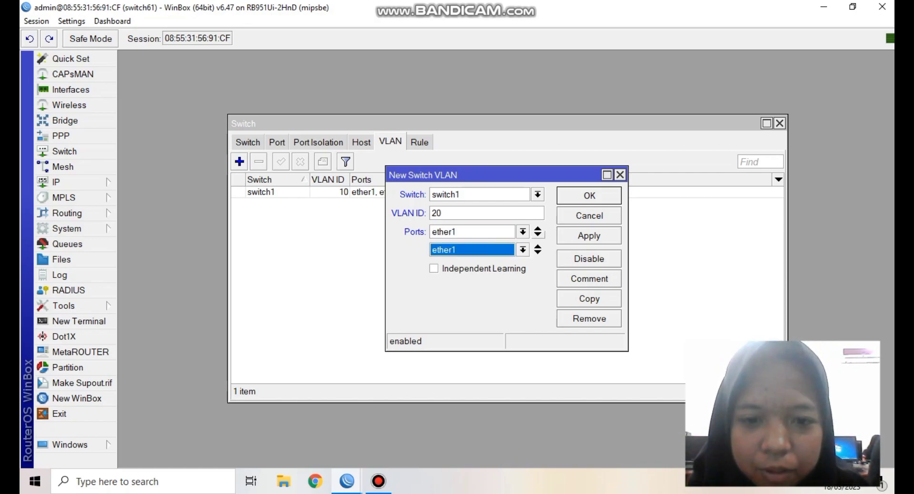
pyautogui.click(523, 249)
pyautogui.press('Down')
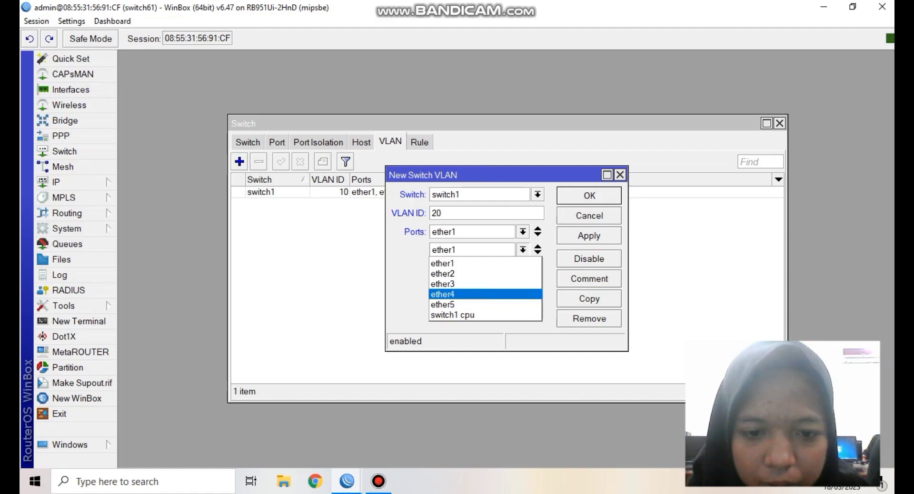
pyautogui.press('Return')
pyautogui.press('Return')
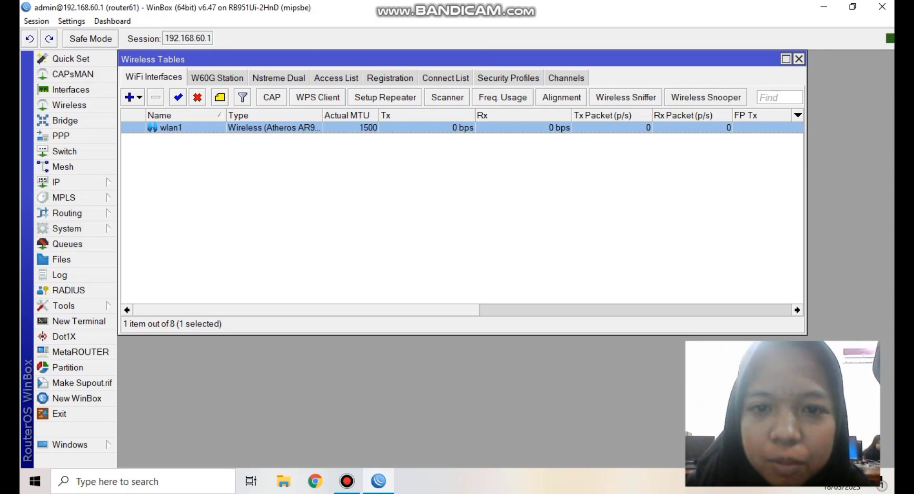
# - Create a new wireless security profile named ukk_61
pyautogui.click(508, 77)
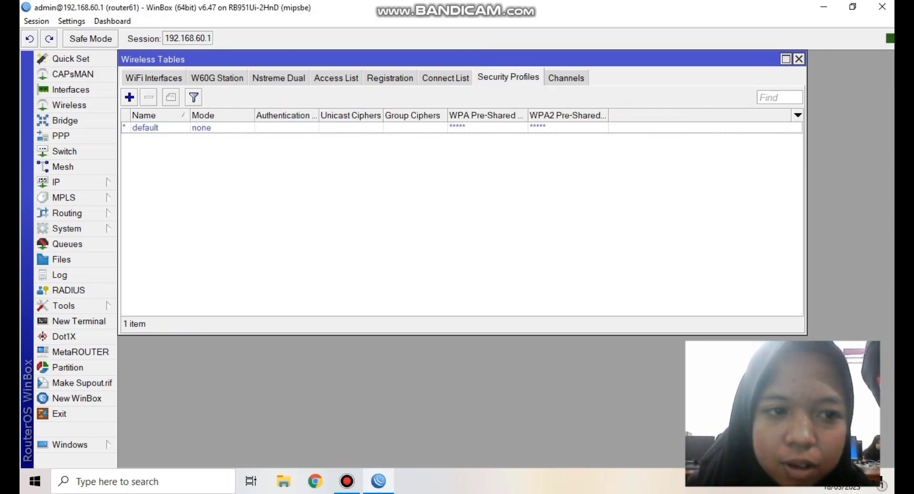
pyautogui.click(129, 97)
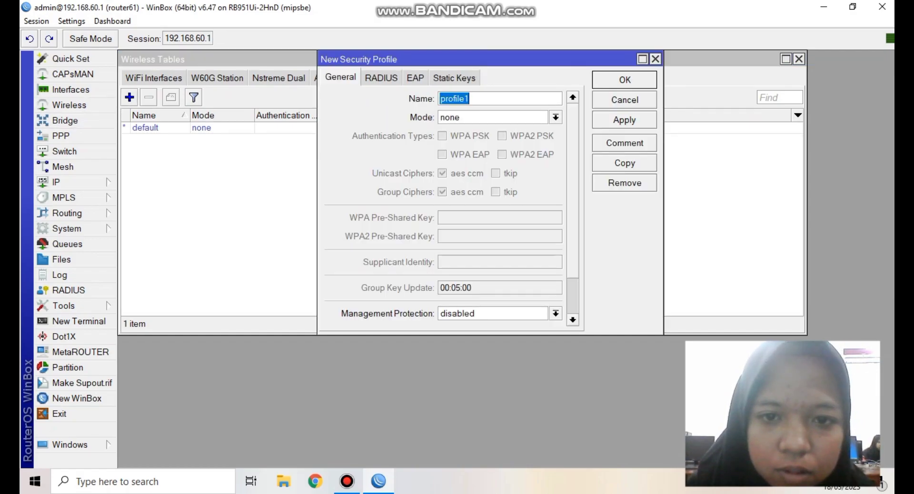
pyautogui.write('ukk')
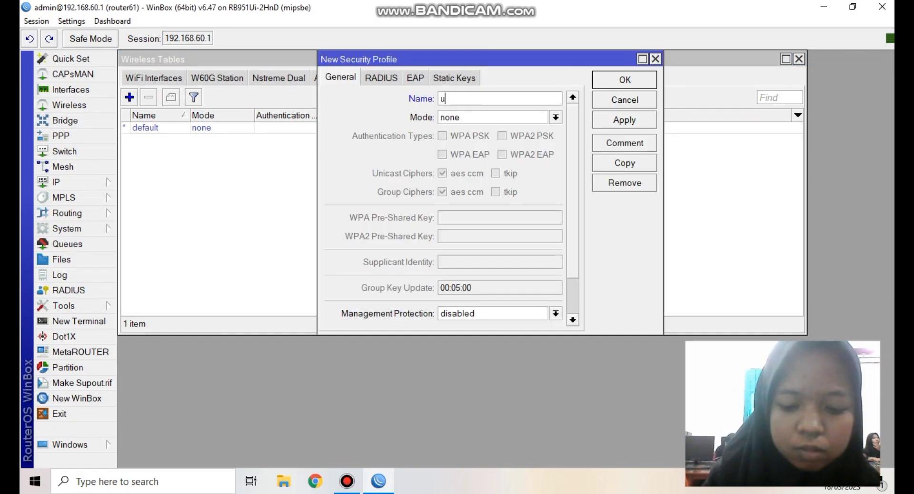
pyautogui.press('BackSpace')
pyautogui.press('BackSpace')
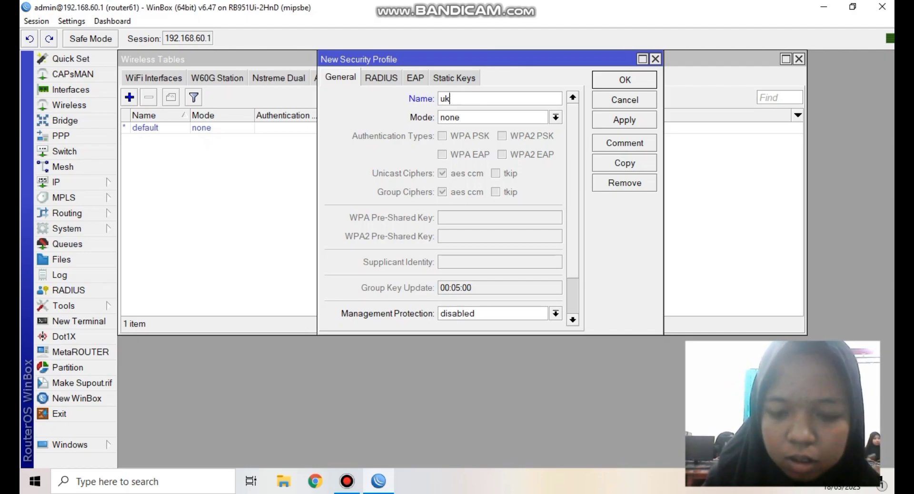
pyautogui.write('kk')
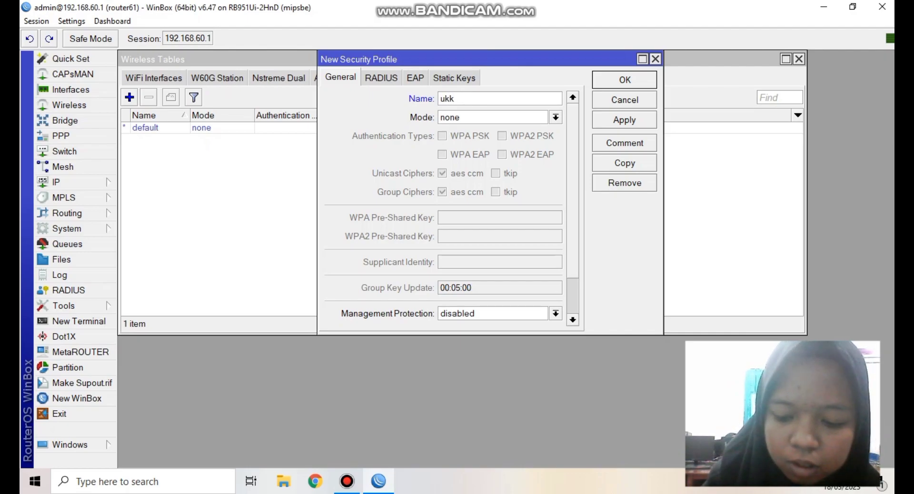
pyautogui.write('_61')
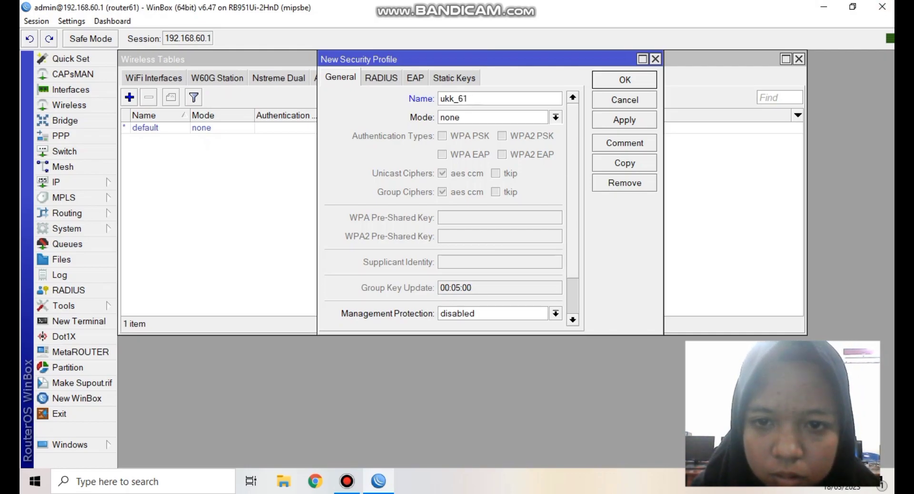
# - Set ukk_61 to dynamic keys mode with WPA PSK and a pre-shared key, then save it
pyautogui.click(555, 118)
pyautogui.press('Escape')
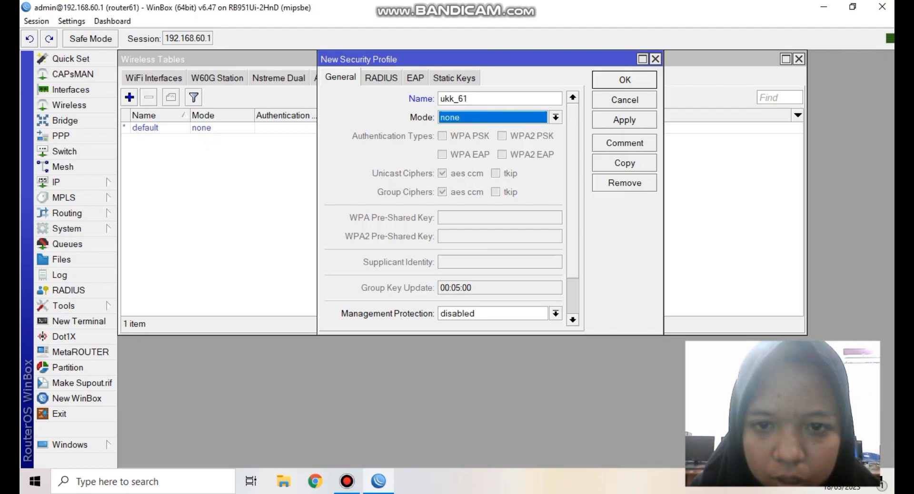
pyautogui.click(556, 117)
pyautogui.click(504, 130)
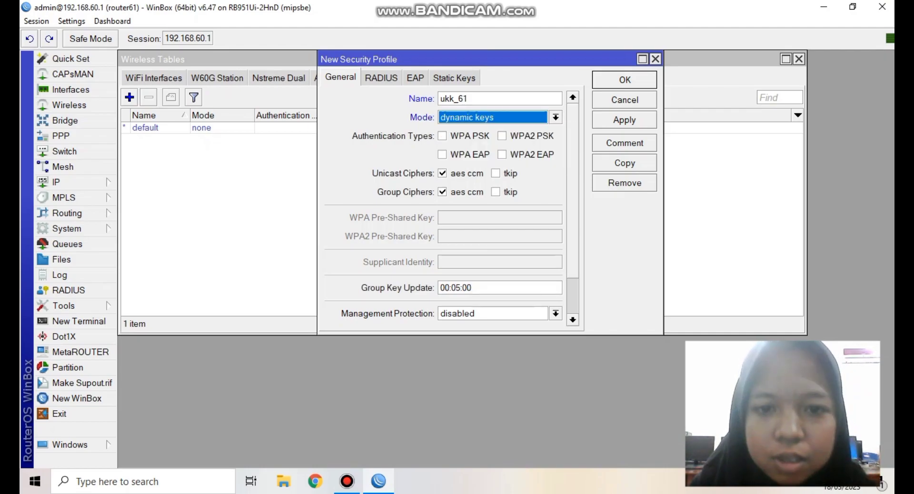
pyautogui.press('Tab')
pyautogui.press('space')
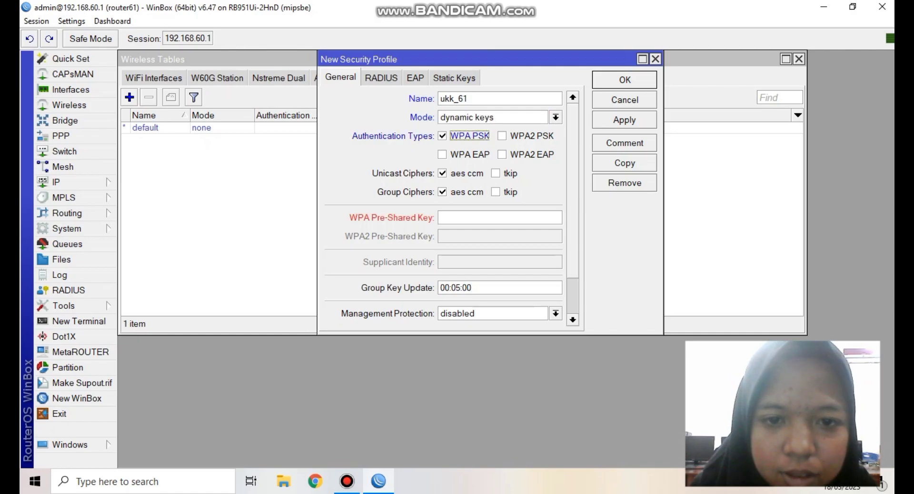
pyautogui.click(500, 217)
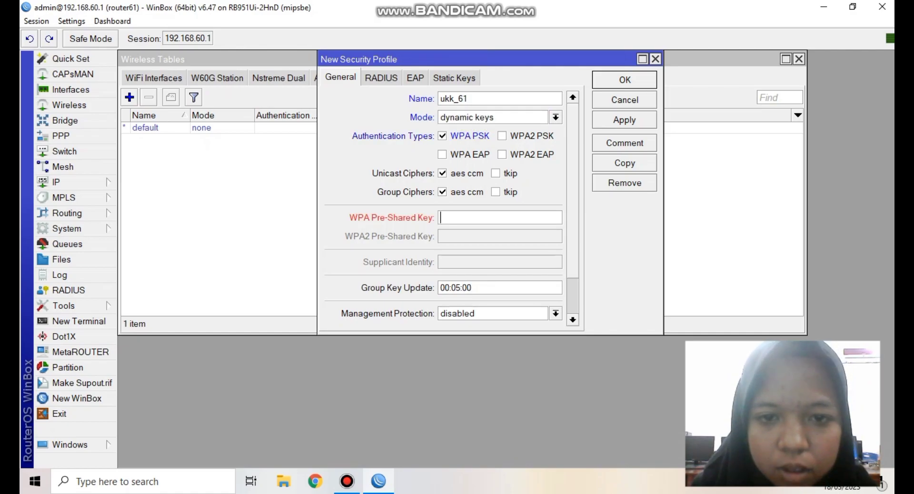
pyautogui.write('1234')
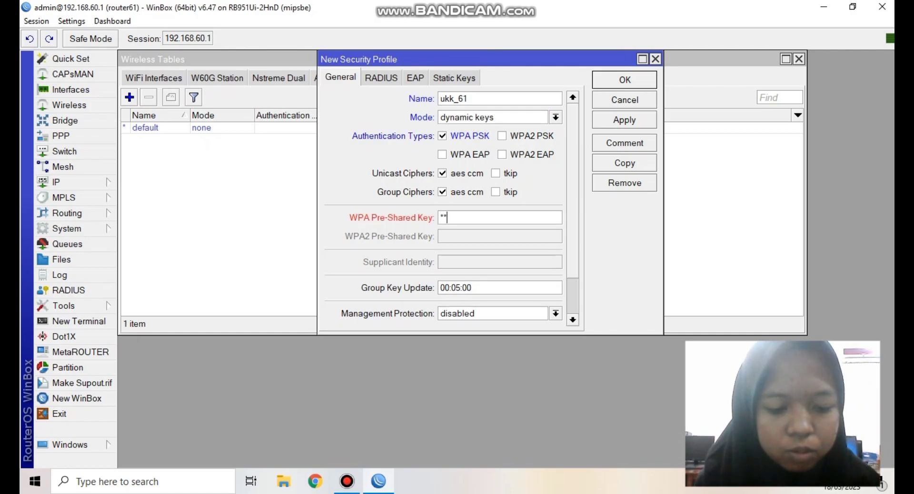
pyautogui.write('56789')
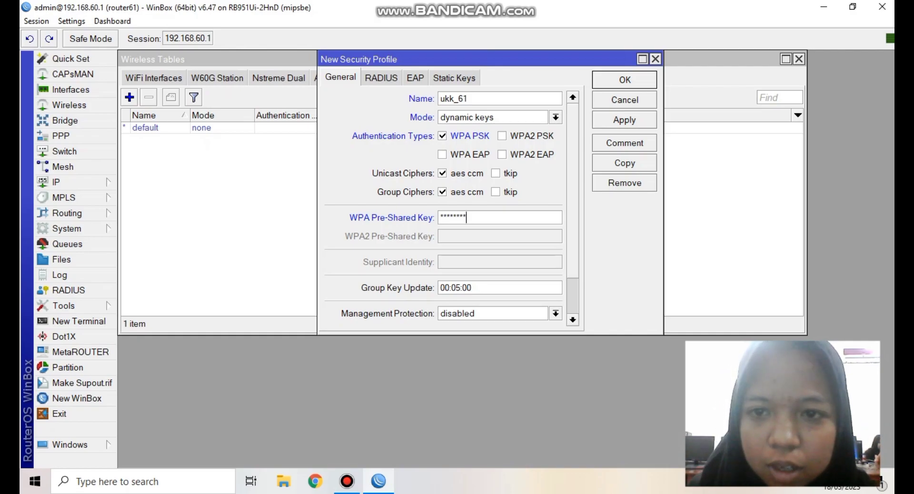
pyautogui.press('Return')
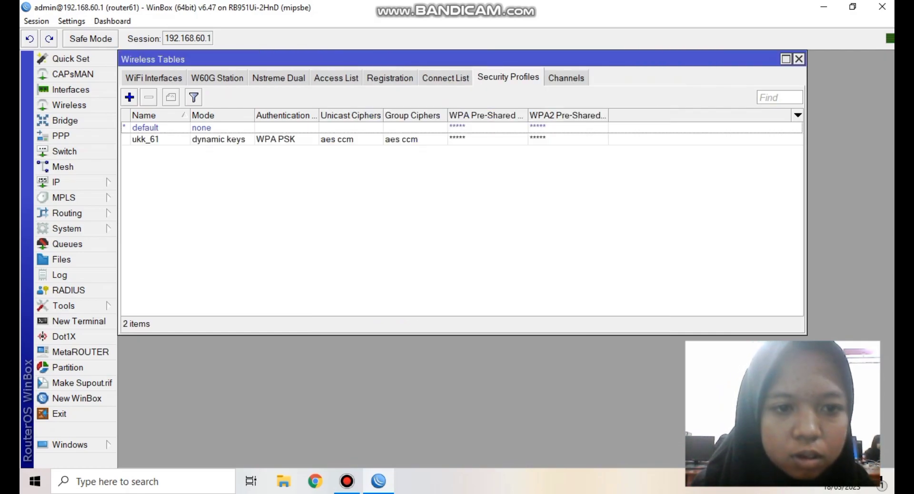
# - Open wlan1's settings and set its wireless mode to ap bridge
pyautogui.click(154, 78)
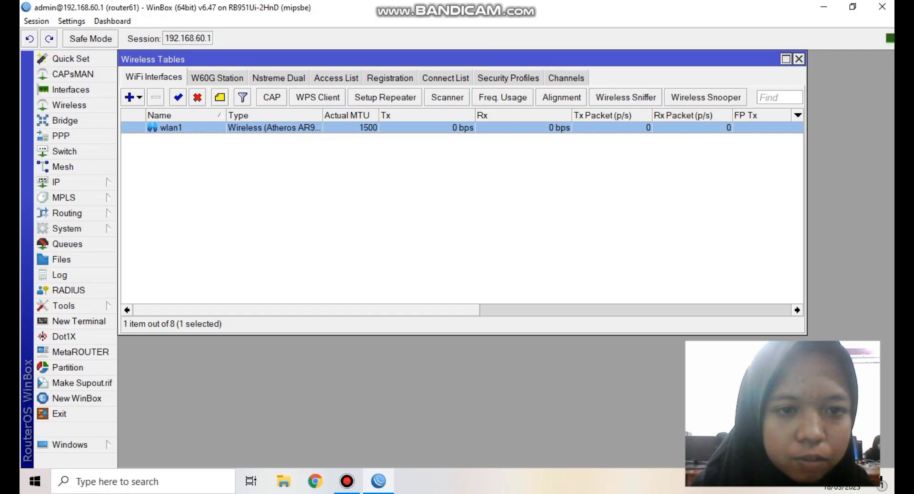
pyautogui.press('Return')
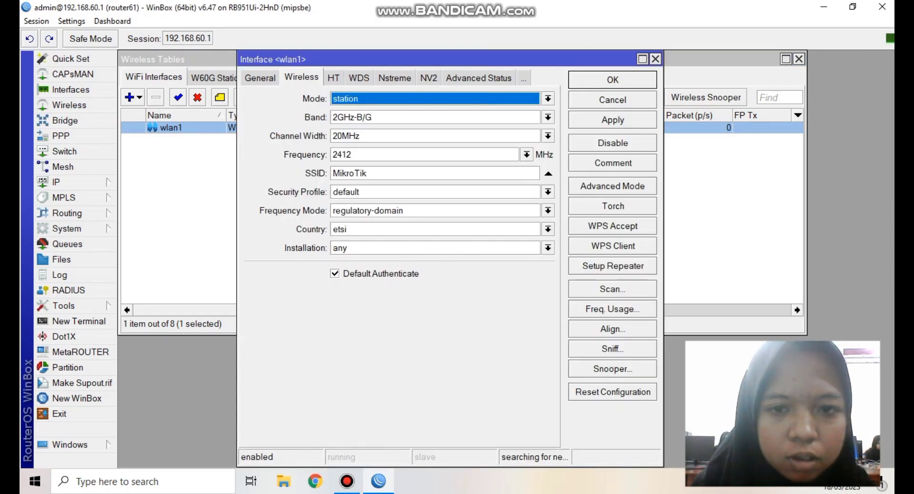
pyautogui.press('Down')
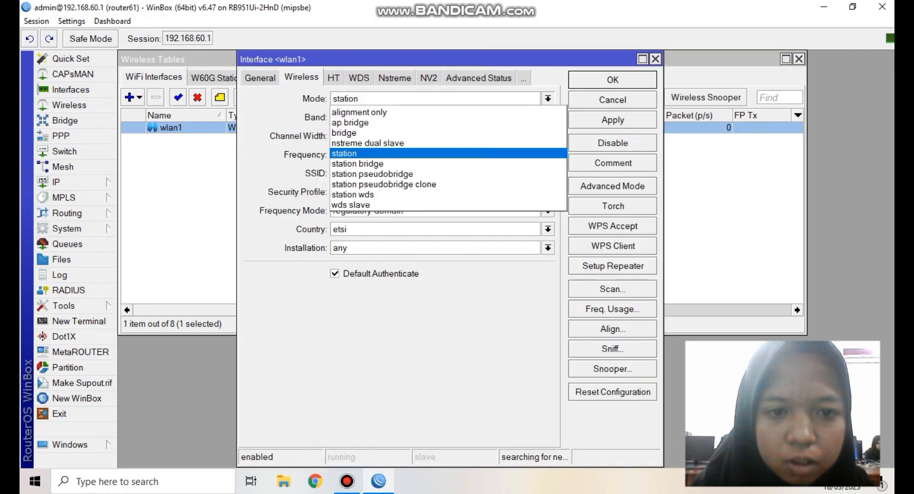
pyautogui.write('ap')
pyautogui.press('Down')
pyautogui.press('Down')
pyautogui.press('Up')
# - Set wlan1's band to 2GHz-B/G/N and channel width to 20/40MHz Ce
pyautogui.press('Up')
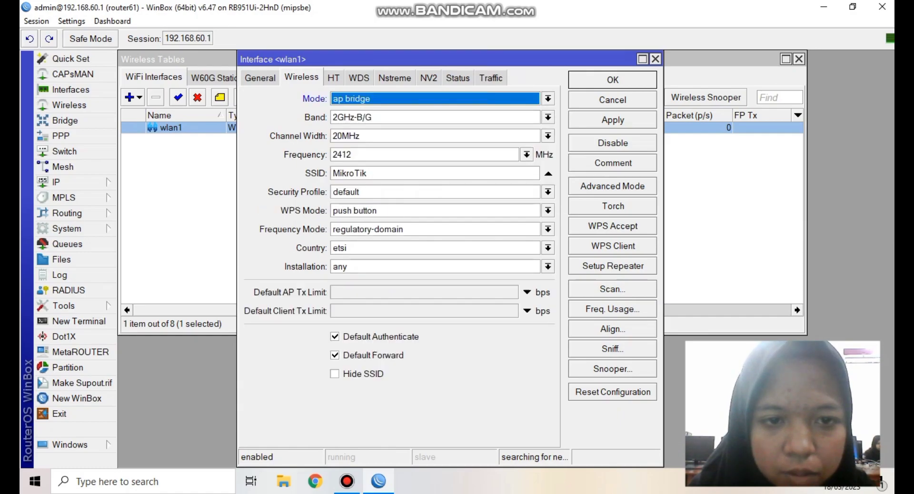
pyautogui.press('Return')
pyautogui.press('Tab')
pyautogui.press('Down')
pyautogui.press('Up')
pyautogui.press('Down')
pyautogui.press('Down')
pyautogui.press('Down')
pyautogui.press('Return')
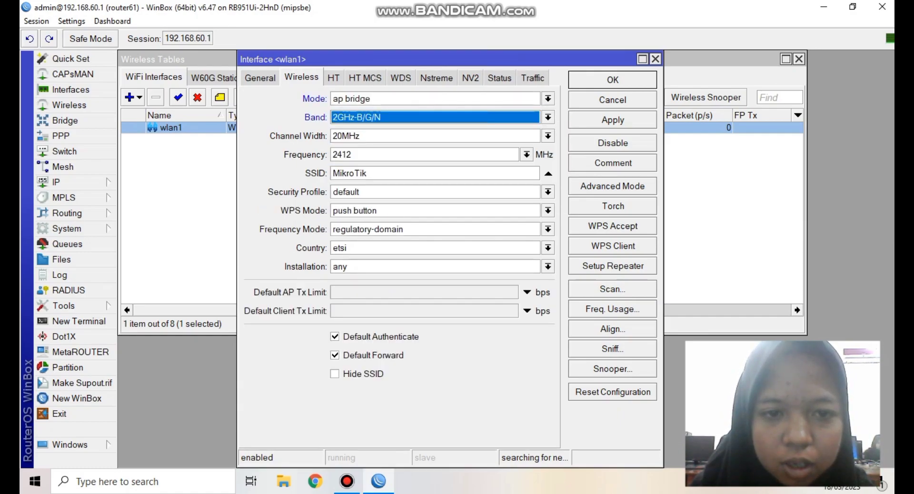
pyautogui.press('Tab')
pyautogui.press('Down')
pyautogui.press('Down')
pyautogui.press('Down')
pyautogui.press('Down')
pyautogui.press('Down')
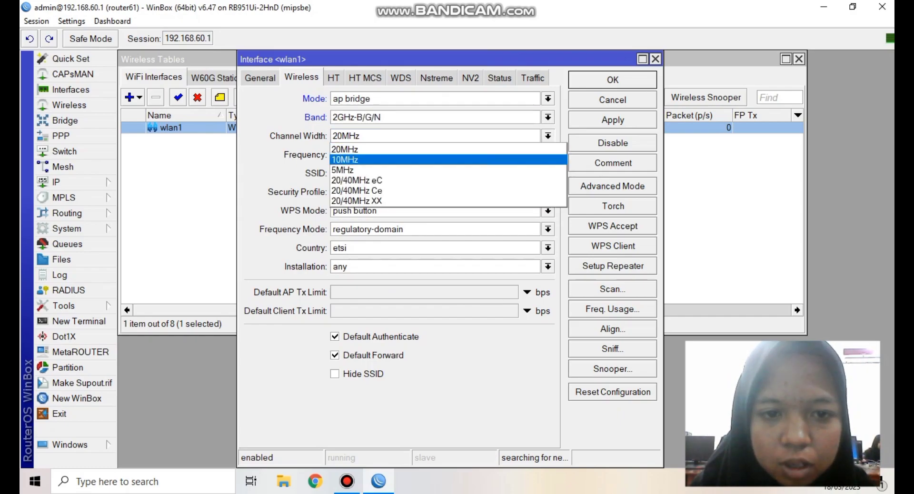
pyautogui.press('Return')
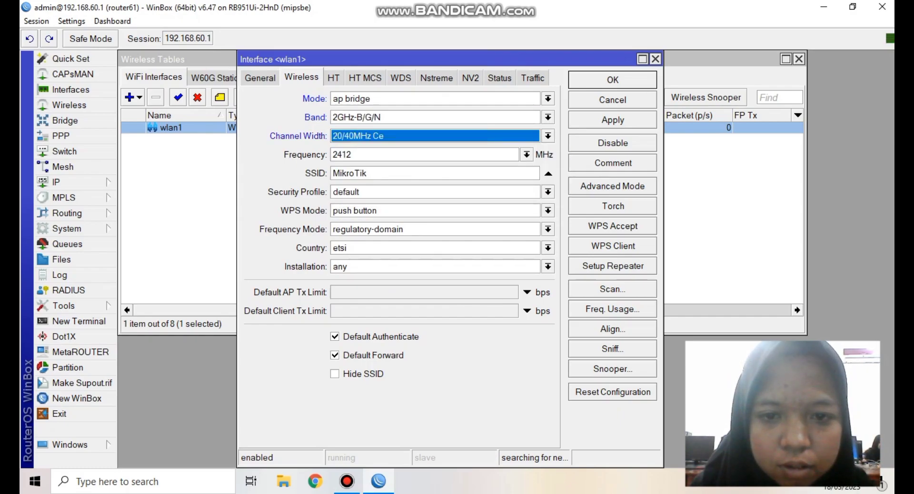
pyautogui.press('Tab')
# - Set SSID UKK_61 with security profile ukk_61 and save wlan1
pyautogui.press('BackSpace')
pyautogui.press('BackSpace')
pyautogui.press('BackSpace')
pyautogui.press('BackSpace')
pyautogui.press('BackSpace')
pyautogui.press('BackSpace')
pyautogui.press('BackSpace')
pyautogui.press('BackSpace')
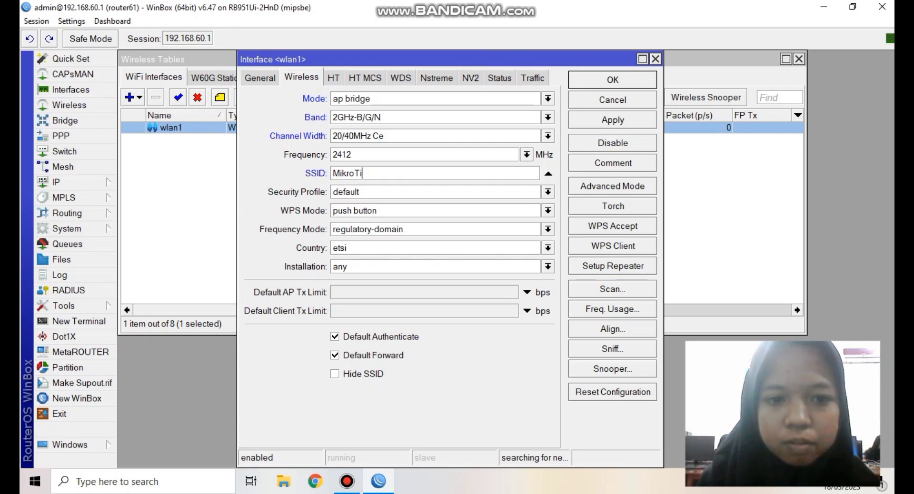
pyautogui.write('U')
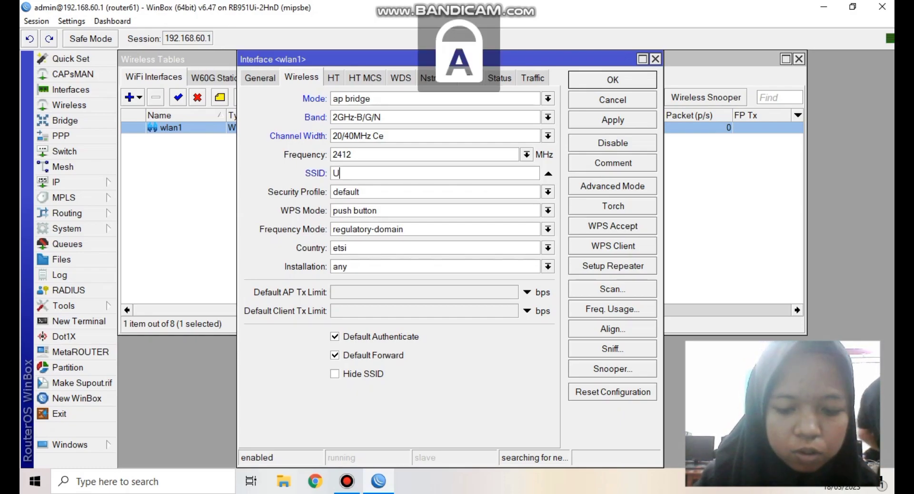
pyautogui.write('KK_61')
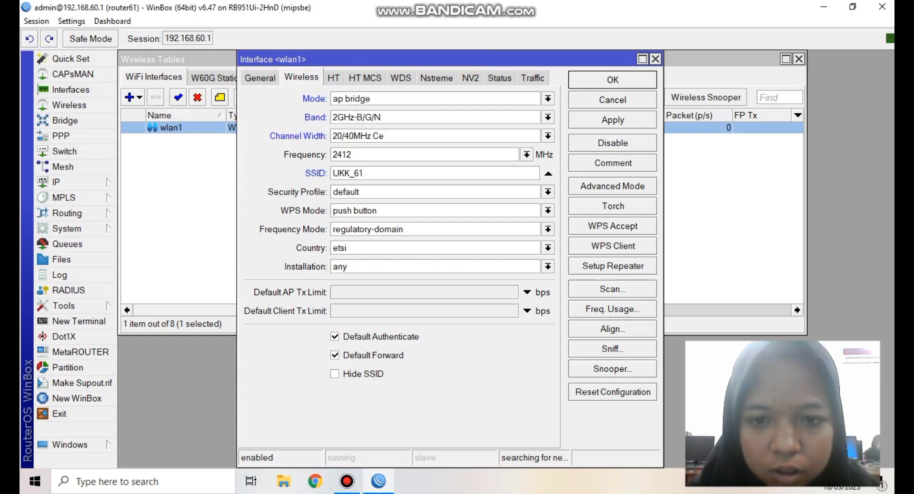
pyautogui.click(548, 191)
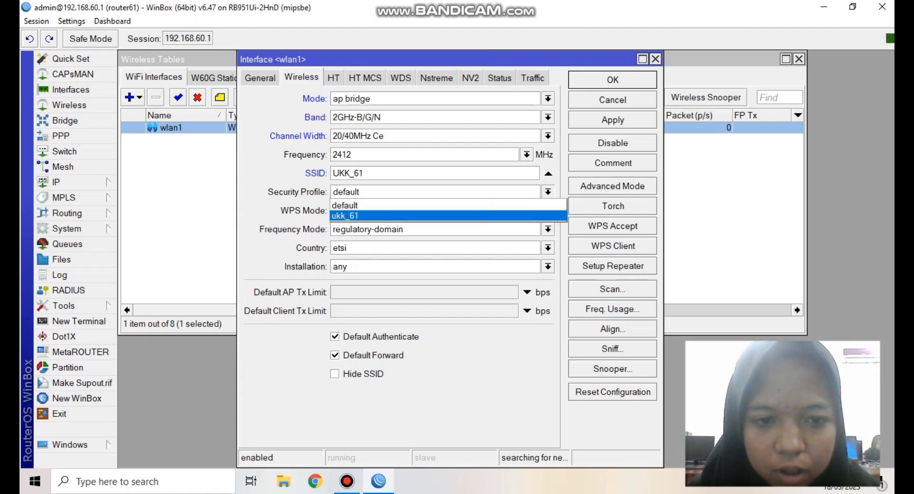
pyautogui.click(344, 216)
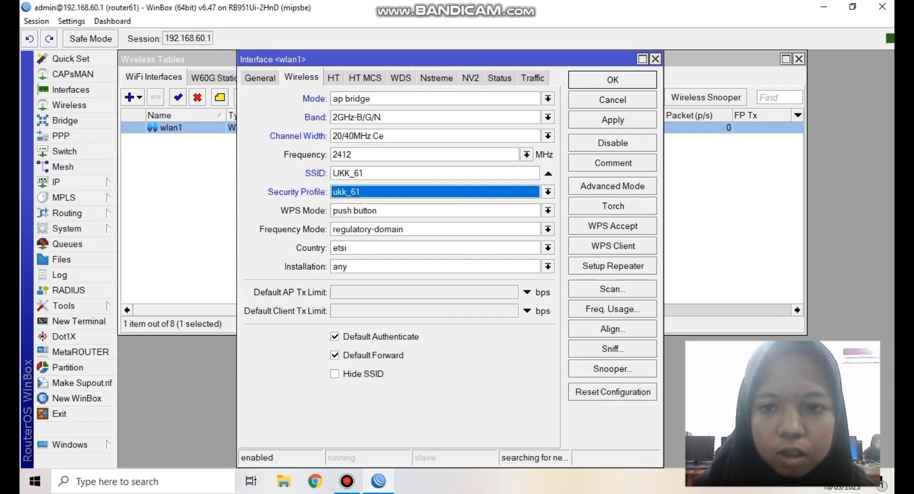
pyautogui.press('Return')
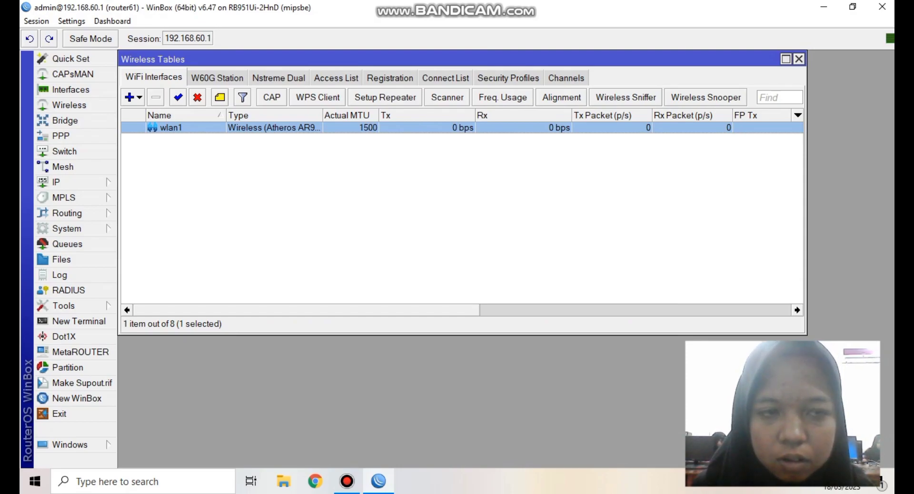
# - Close Wireless Tables and launch Hotspot Setup from the IP > Hotspot Servers list
pyautogui.click(799, 59)
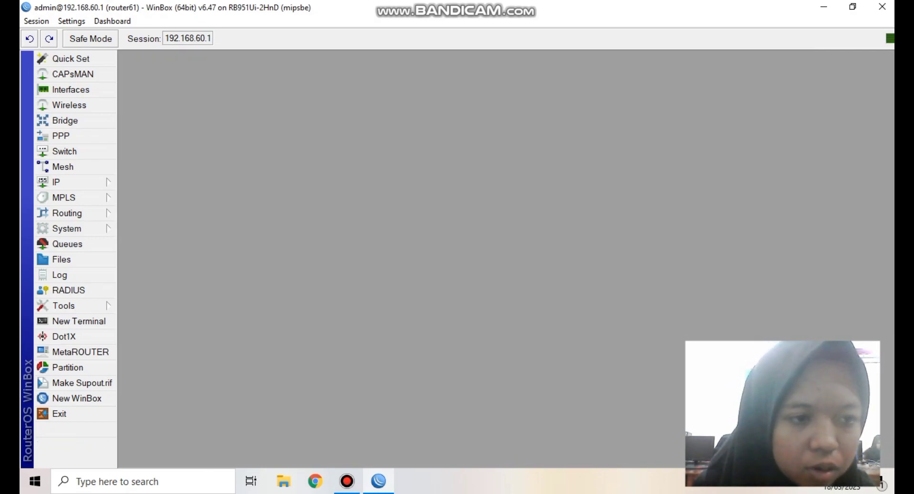
pyautogui.click(71, 182)
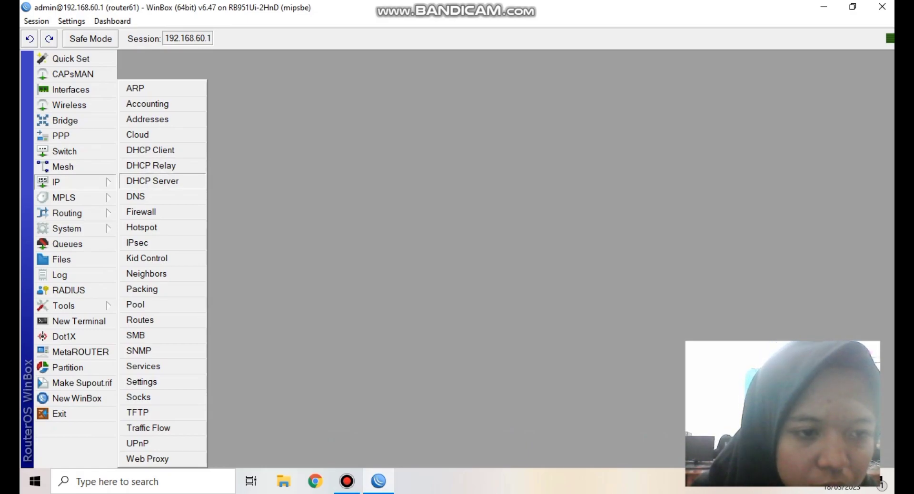
pyautogui.click(141, 227)
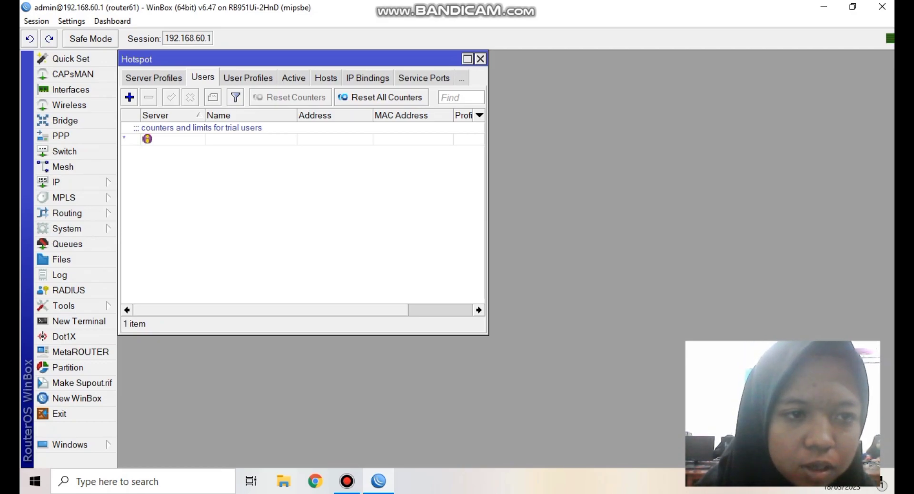
pyautogui.click(153, 78)
pyautogui.click(140, 77)
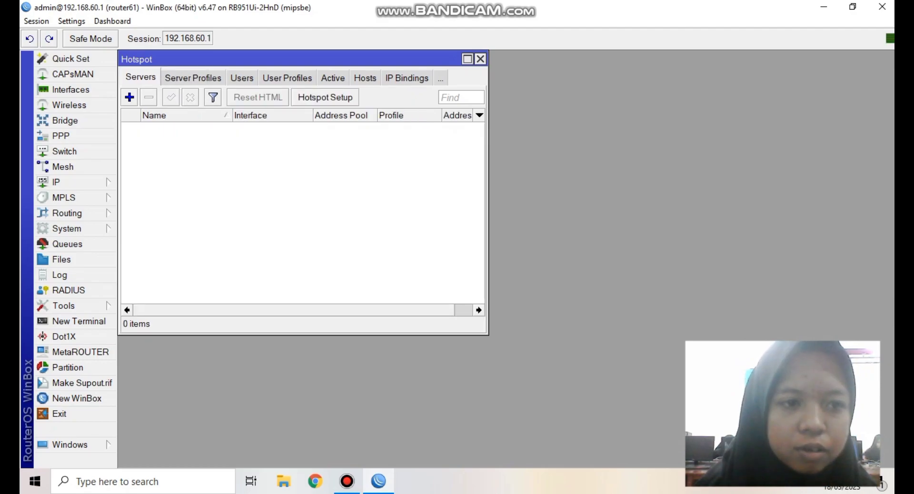
pyautogui.click(325, 98)
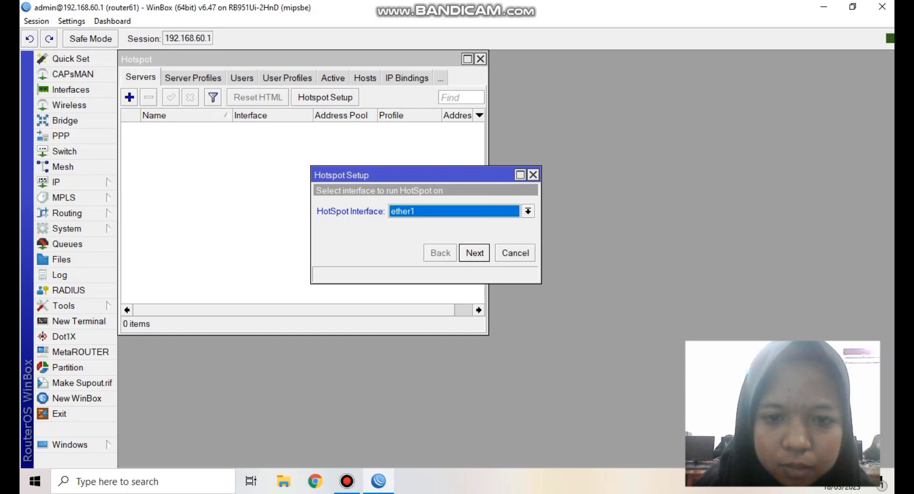
# - Choose wlan1 as the hotspot interface and accept the default address and pool settings
pyautogui.hotkey('alt', 'Down')
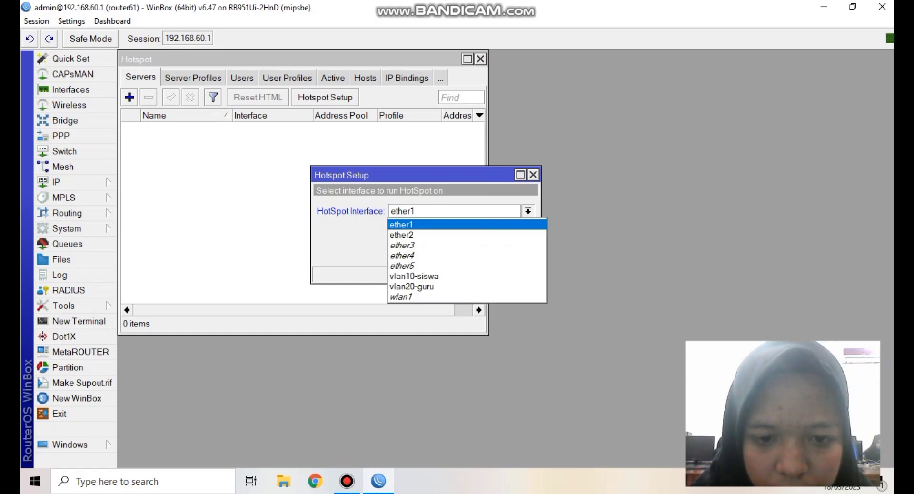
pyautogui.press('Down')
pyautogui.press('Down')
pyautogui.press('Down')
pyautogui.press('Down')
pyautogui.press('Down')
pyautogui.press('Down')
pyautogui.press('Down')
pyautogui.press('Return')
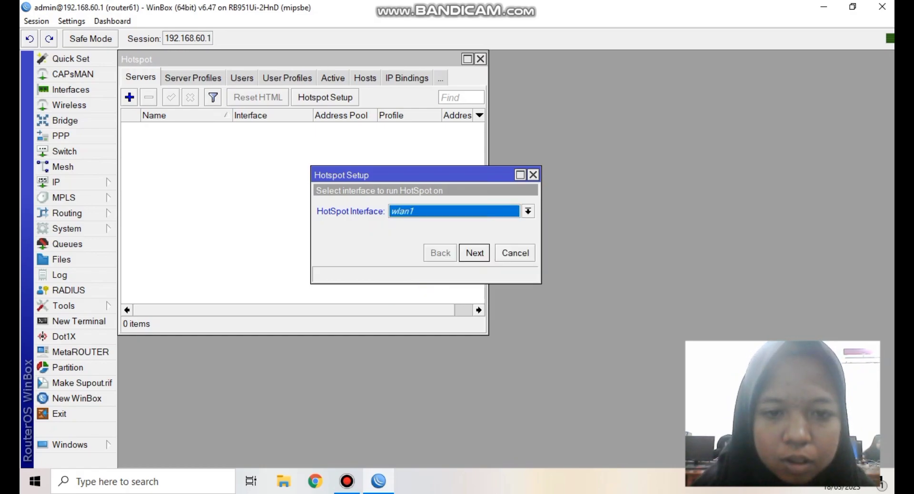
pyautogui.press('Return')
pyautogui.press('Return')
pyautogui.press('Return')
pyautogui.press('Return')
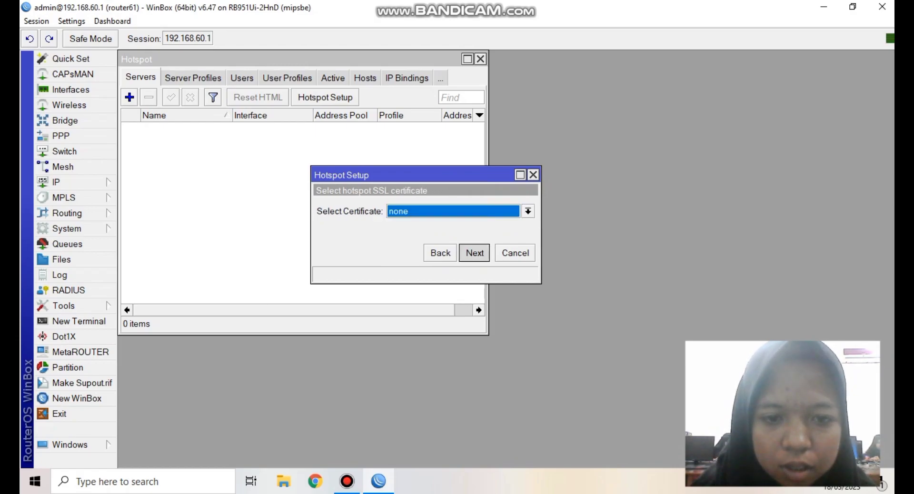
pyautogui.press('Return')
pyautogui.press('Return')
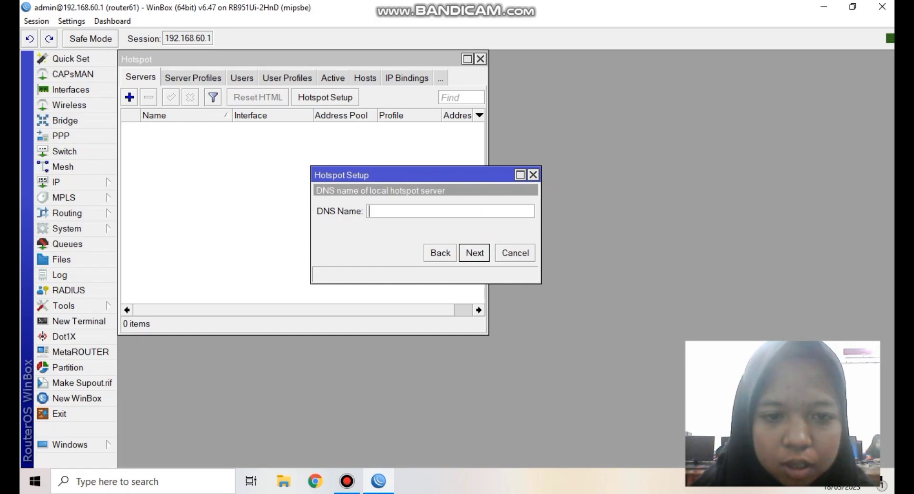
# - Enter DNS name portalsmkn2.sch.id, set the admin user's password, and finish the setup
pyautogui.press('capslock')
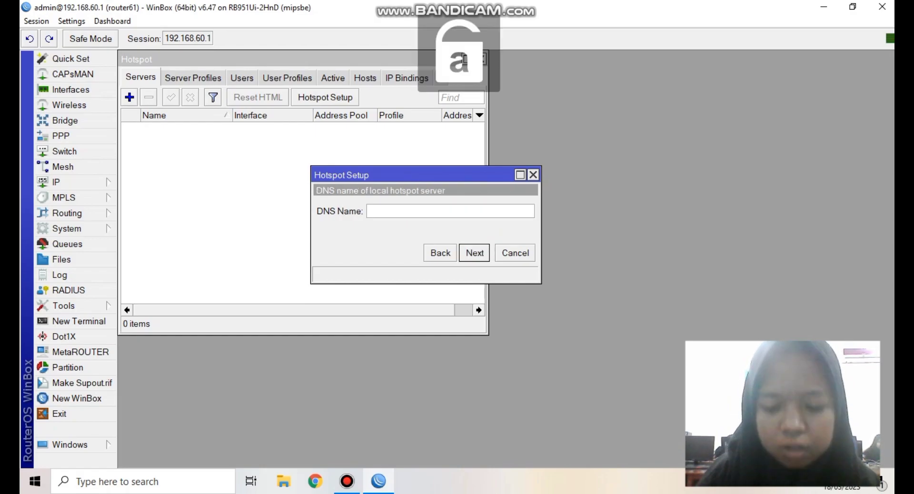
pyautogui.write('port')
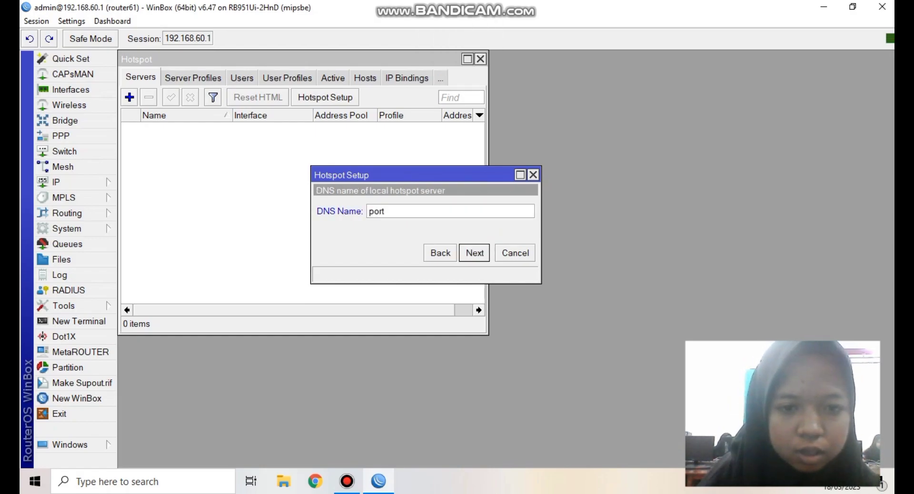
pyautogui.write('alsmkn2.sch.')
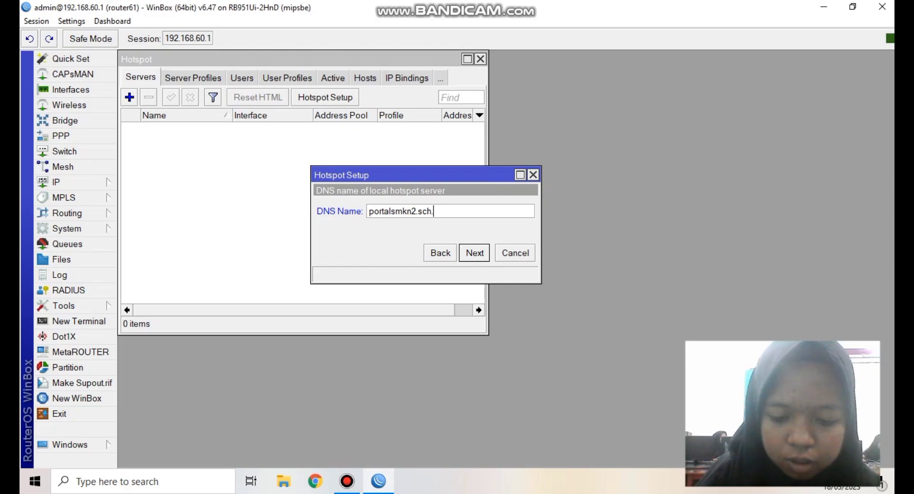
pyautogui.write('id')
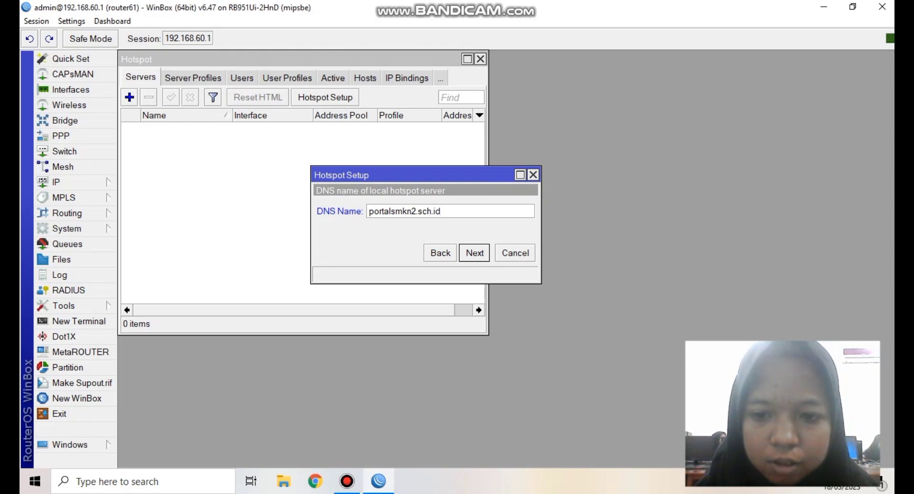
pyautogui.press('Return')
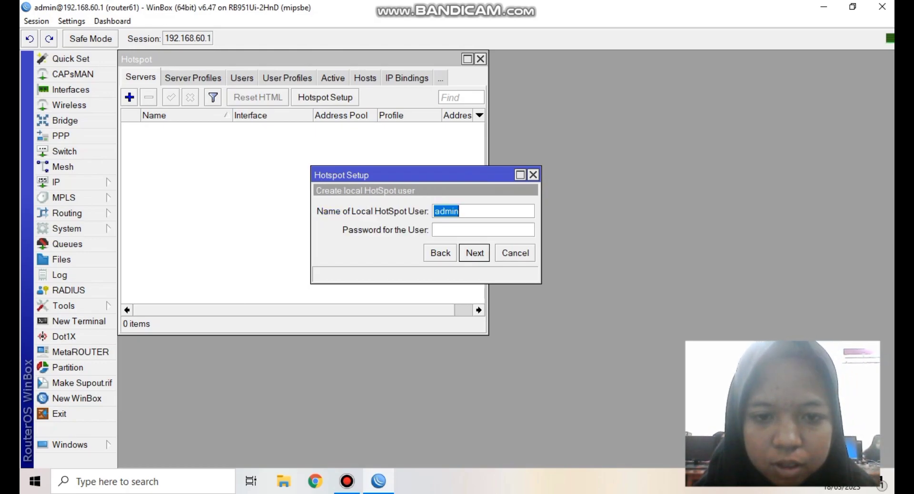
pyautogui.click(483, 230)
pyautogui.write('12345')
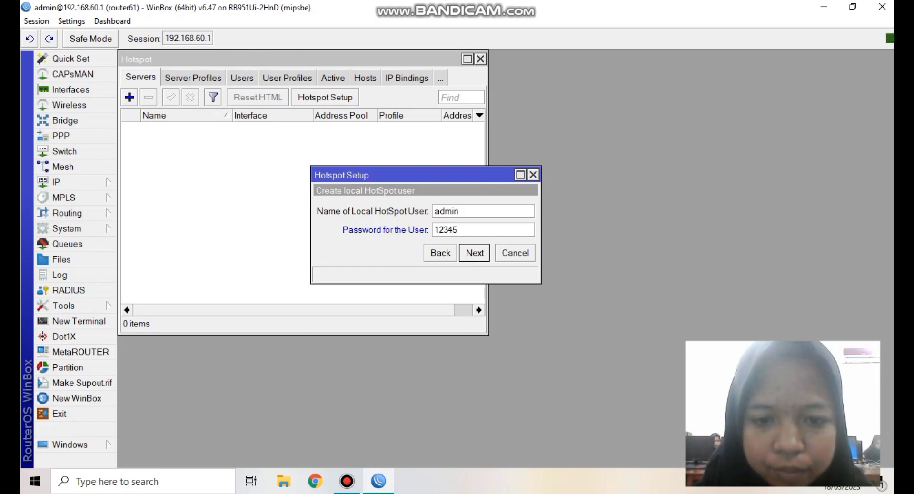
pyautogui.press('Return')
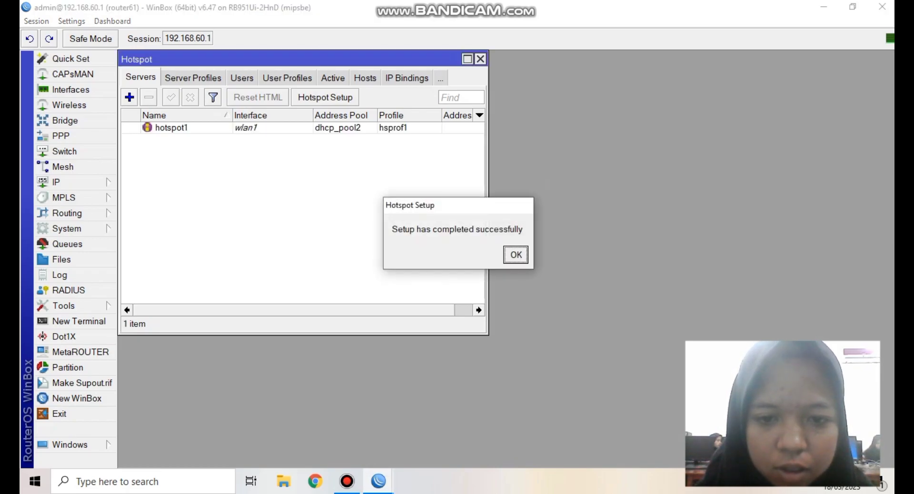
pyautogui.press('Return')
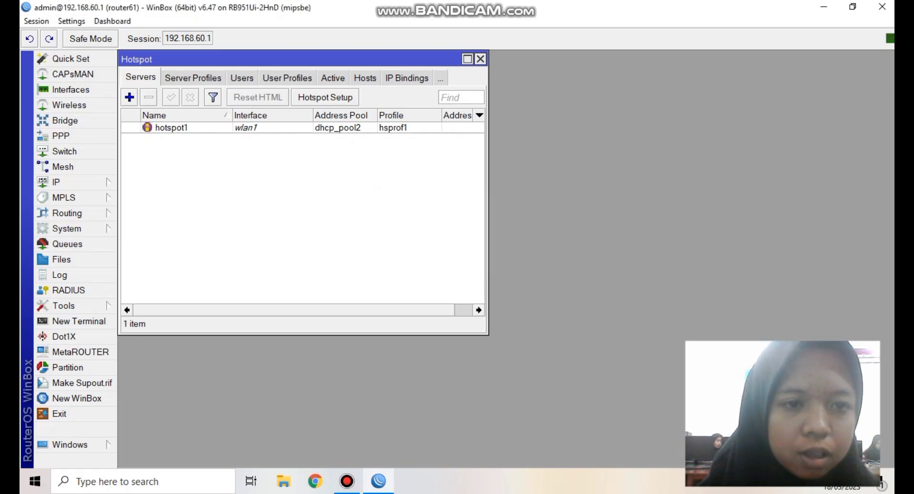
# - Untick Cookie login in server profile hsprof1, then show the hotspot User Profiles
pyautogui.hotkey('ctrl', 'Tab')
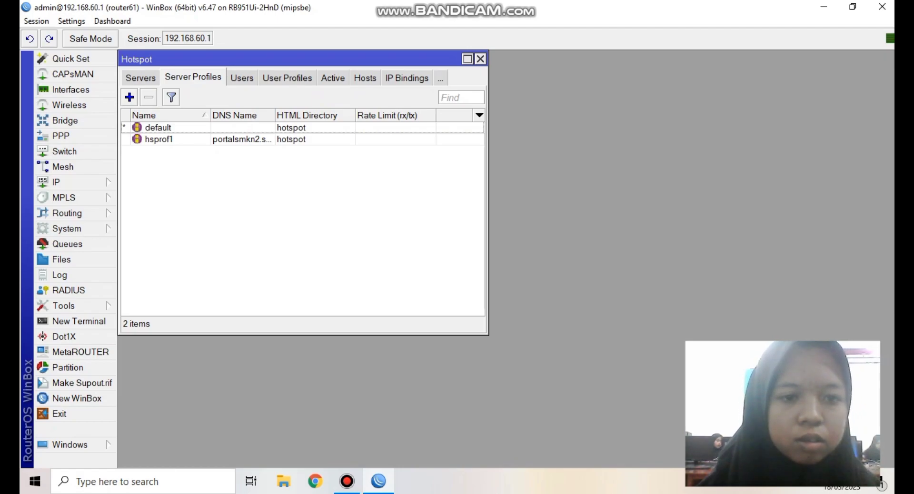
pyautogui.doubleClick(158, 139)
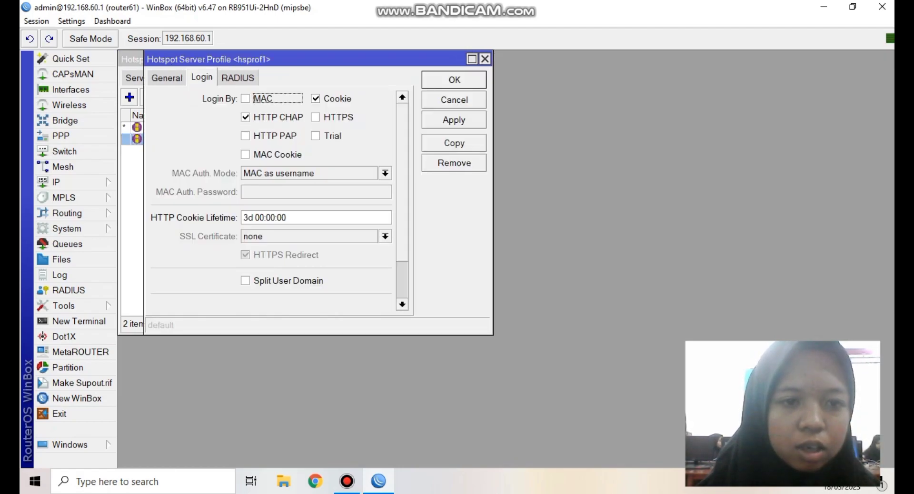
pyautogui.click(315, 99)
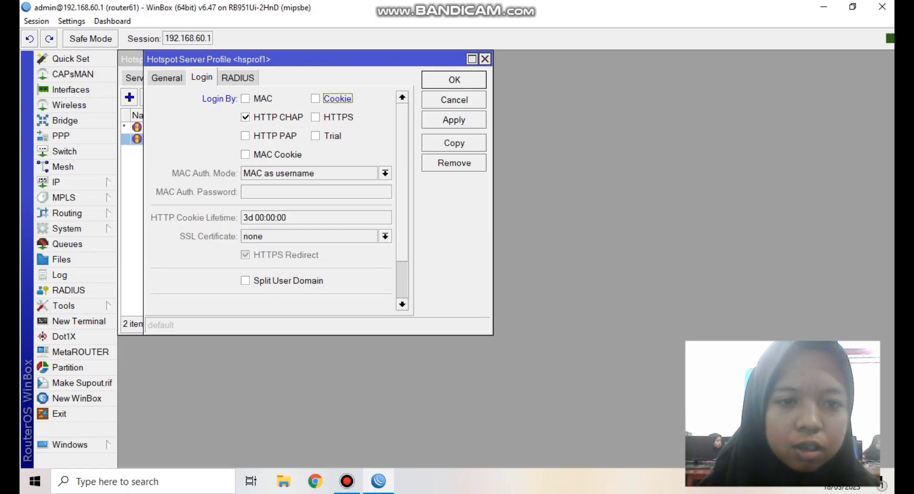
pyautogui.press('Return')
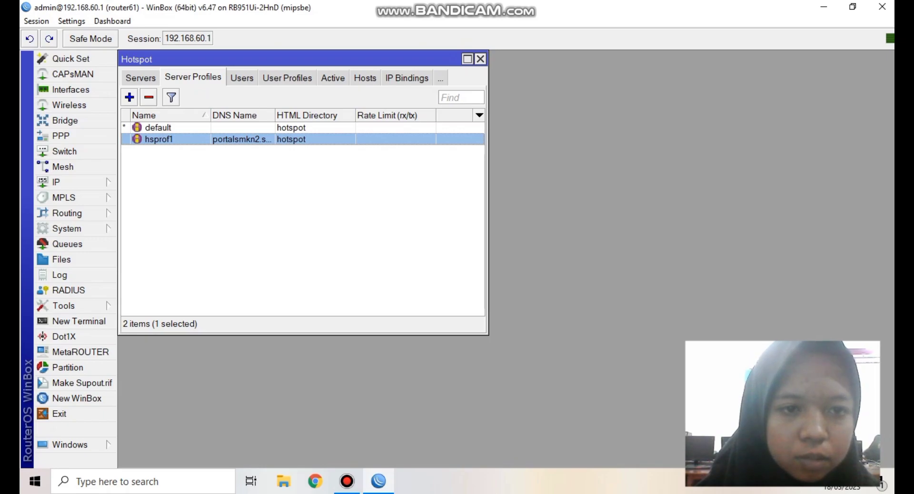
pyautogui.click(288, 77)
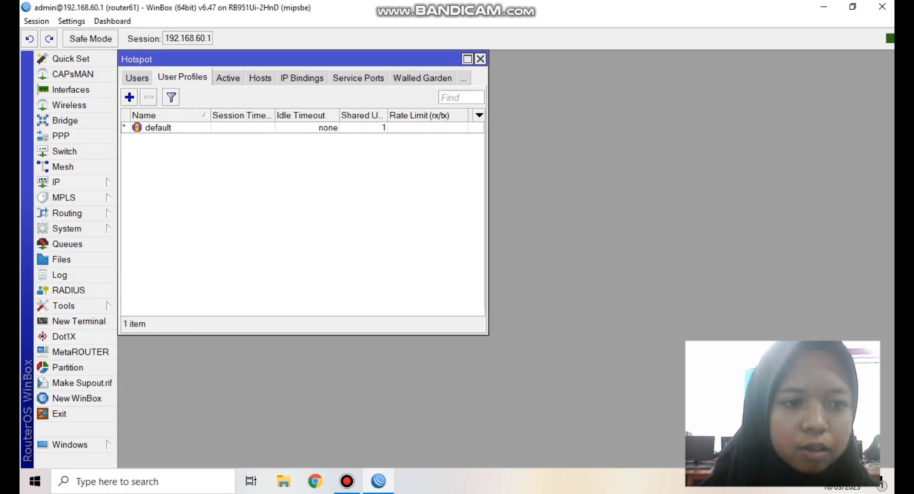
# - Add a new user profile named admin with address pool dhcp_pool2 and 10 shared users
pyautogui.click(129, 97)
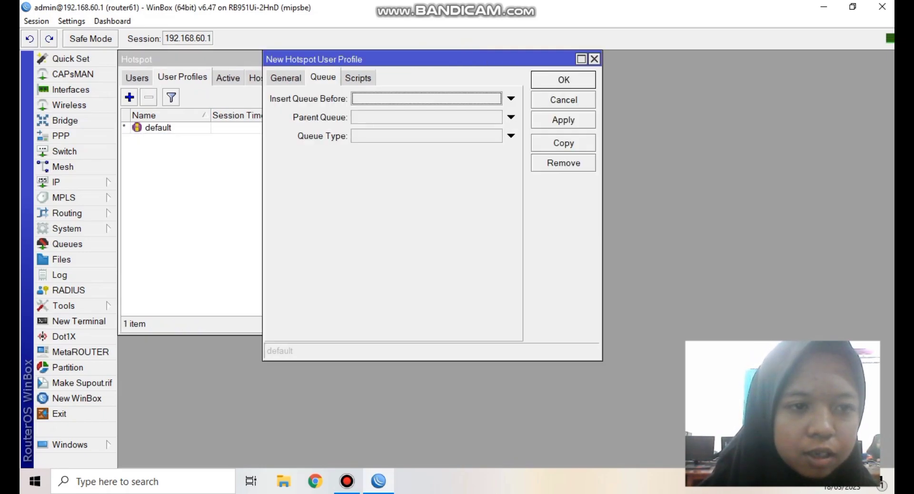
pyautogui.click(285, 77)
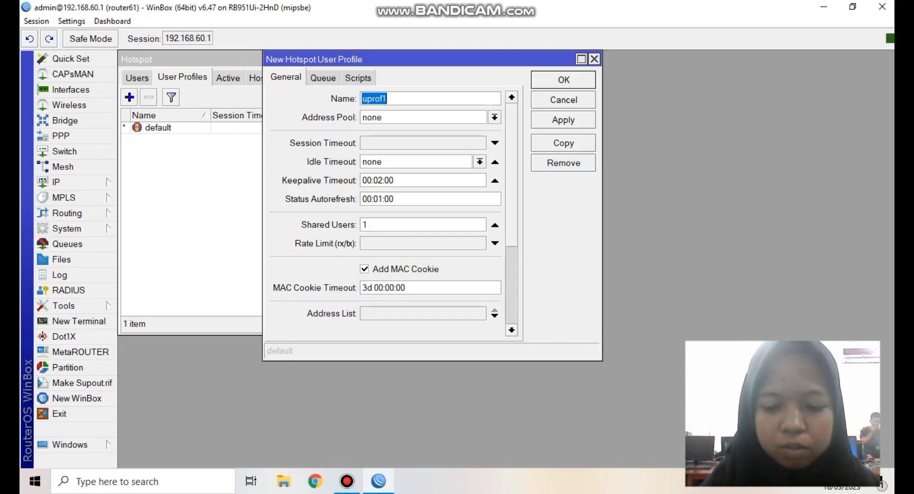
pyautogui.write('admin')
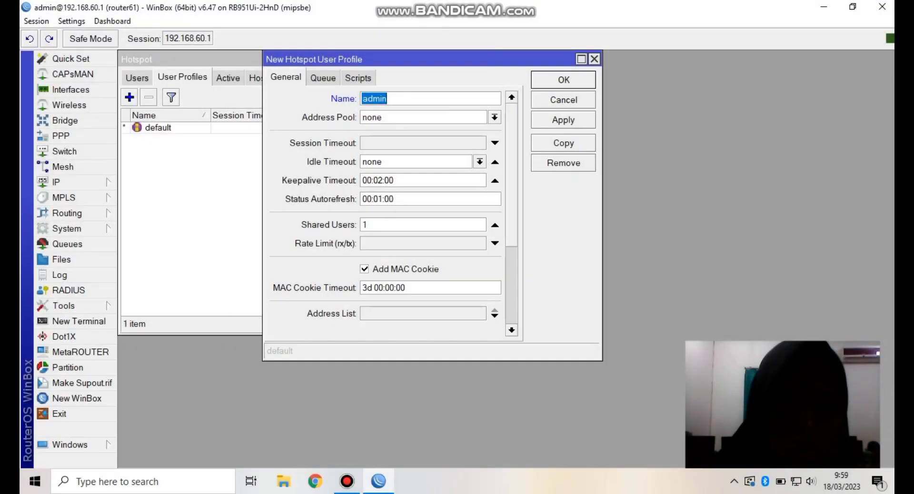
pyautogui.click(495, 118)
pyautogui.click(384, 150)
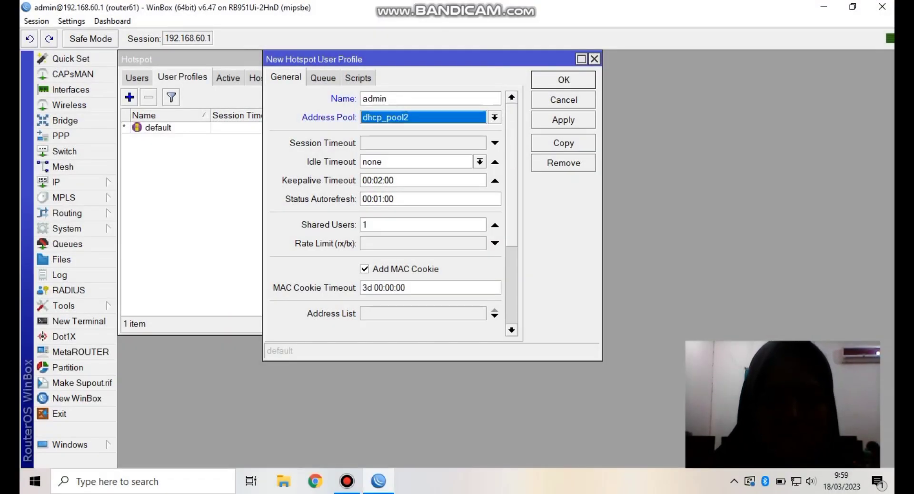
pyautogui.click(367, 225)
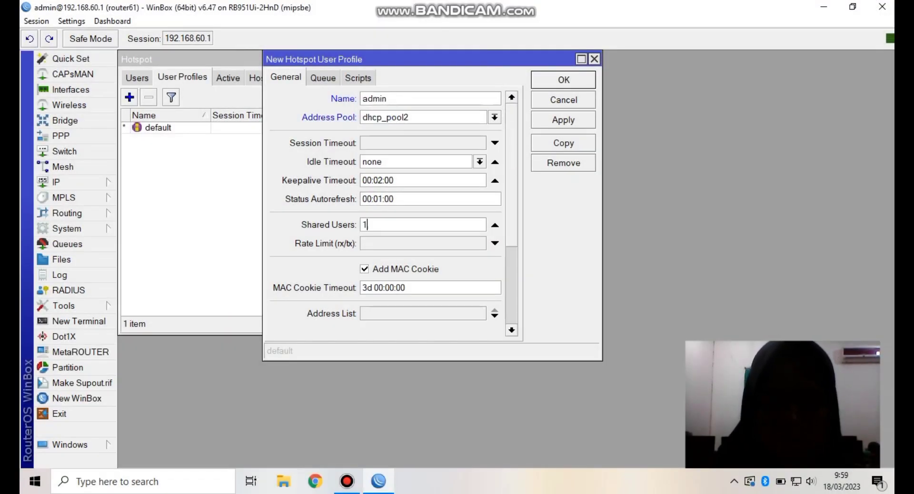
pyautogui.write('0')
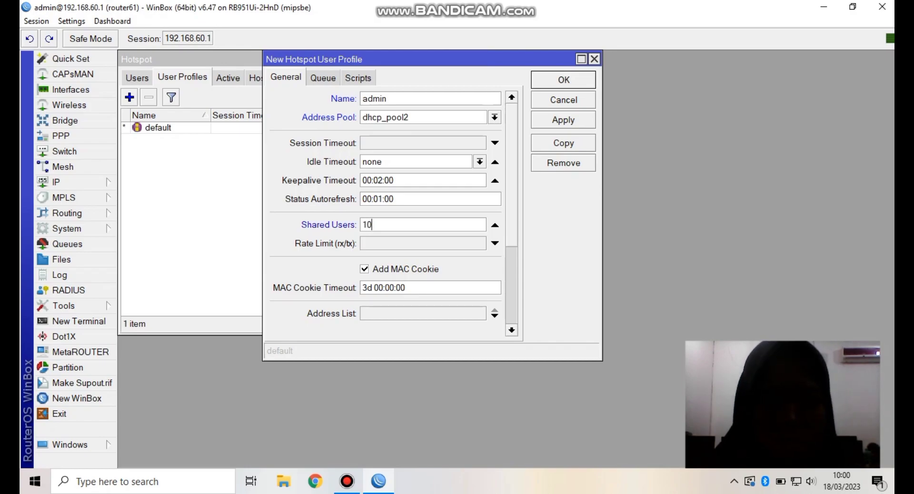
# - Give admin a 2M/2M rate limit with parent queue none, and save it
pyautogui.click(494, 243)
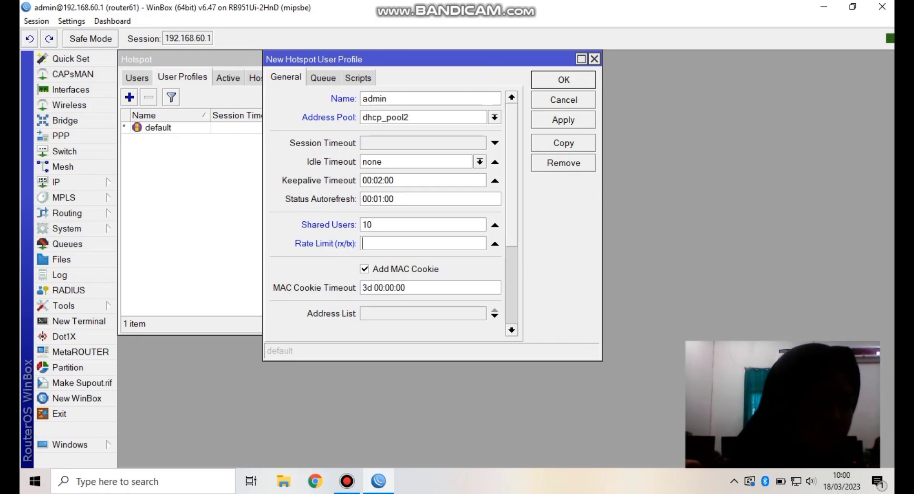
pyautogui.write('2')
pyautogui.press('capslock')
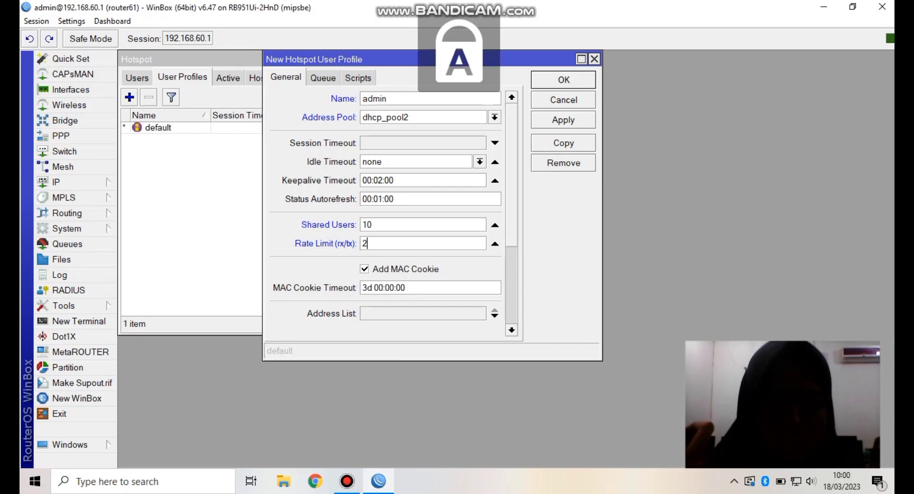
pyautogui.write('M/2M')
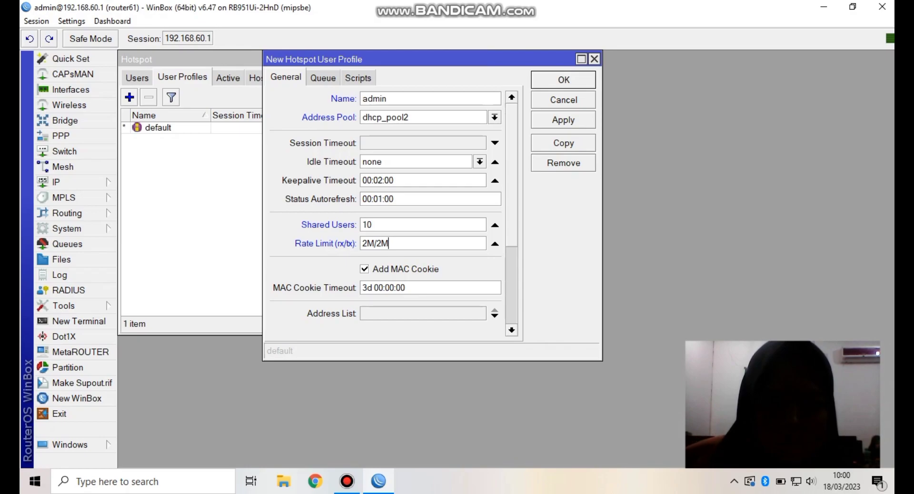
pyautogui.hotkey('ctrl', 'Tab')
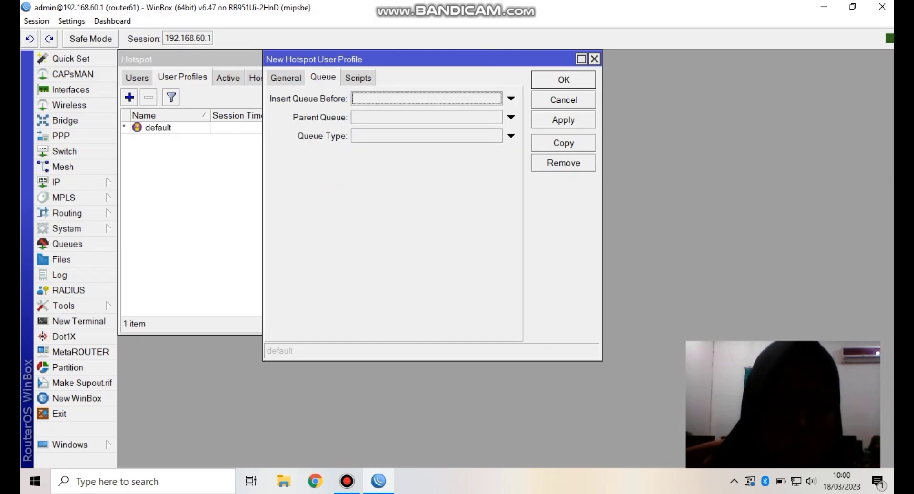
pyautogui.click(511, 117)
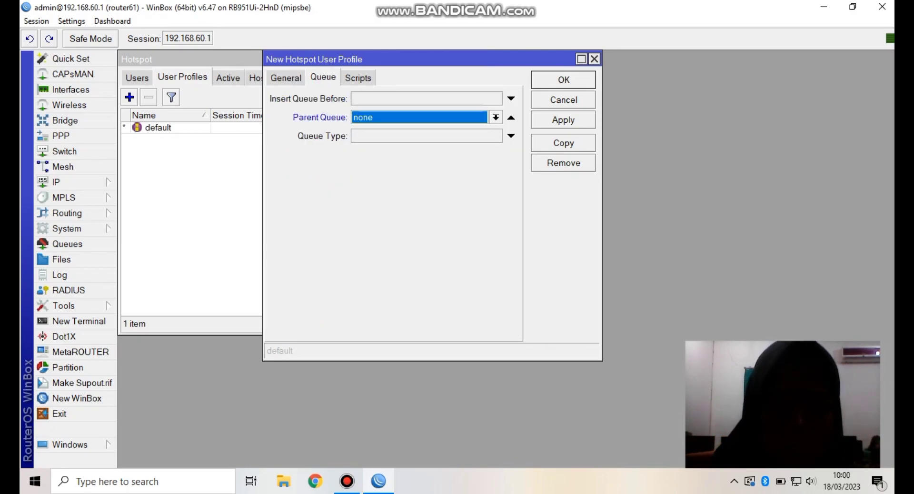
pyautogui.press('Return')
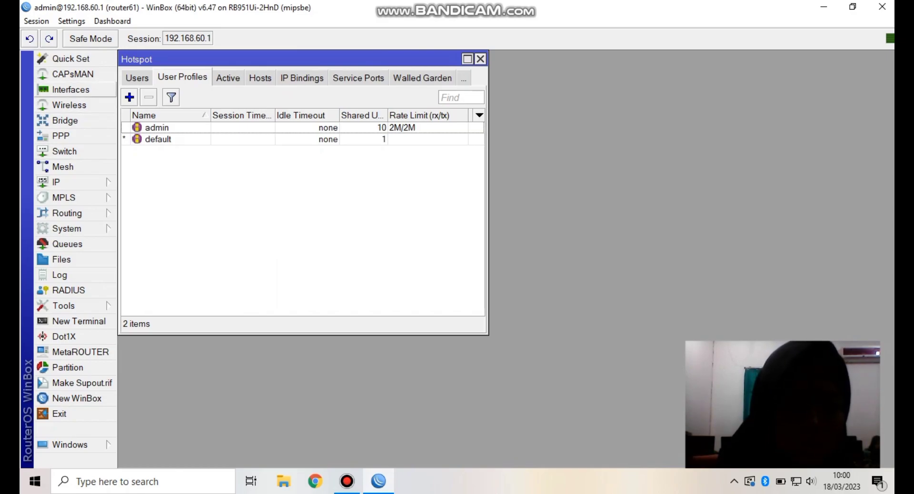
# - Add a new user profile named kepalasekolah using address pool dhcp_pool2
pyautogui.click(129, 97)
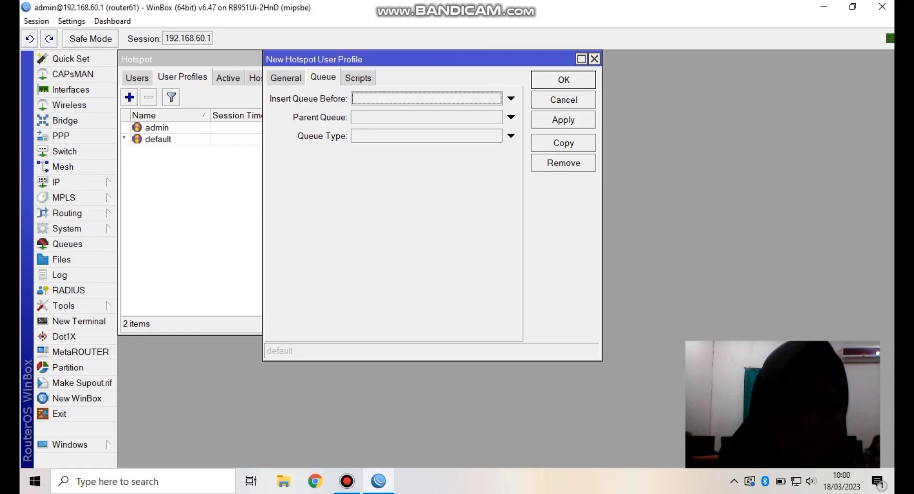
pyautogui.click(511, 117)
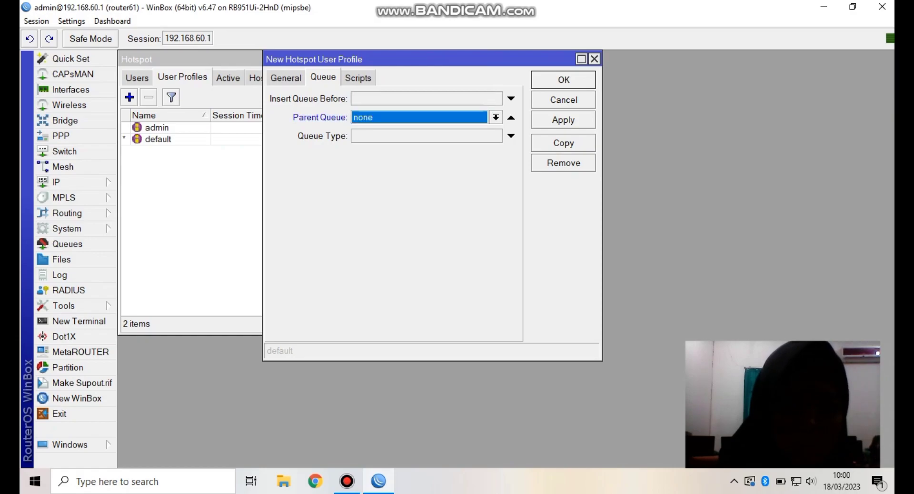
pyautogui.click(286, 78)
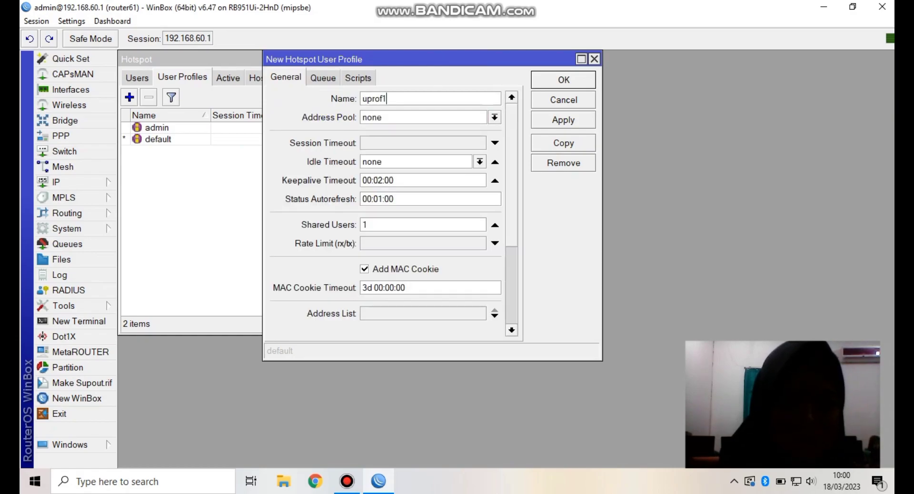
pyautogui.press('BackSpace')
pyautogui.press('BackSpace')
pyautogui.press('BackSpace')
pyautogui.press('BackSpace')
pyautogui.press('BackSpace')
pyautogui.press('BackSpace')
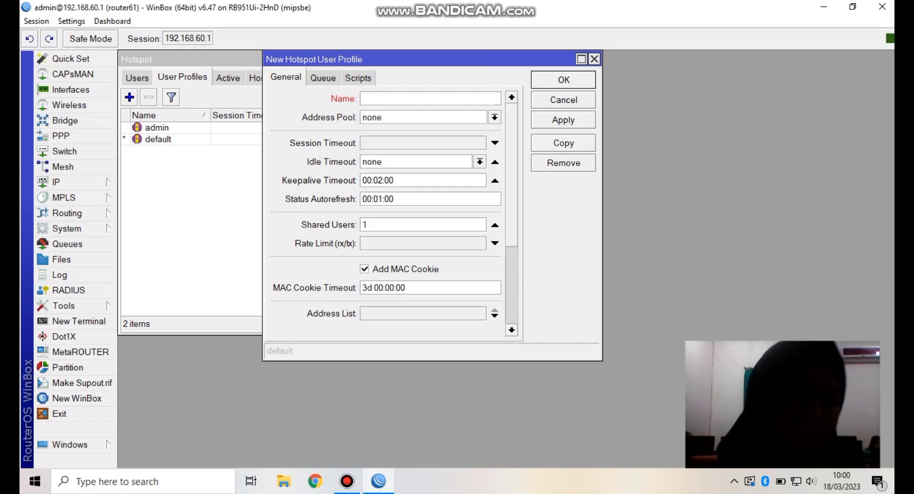
pyautogui.write('kepal')
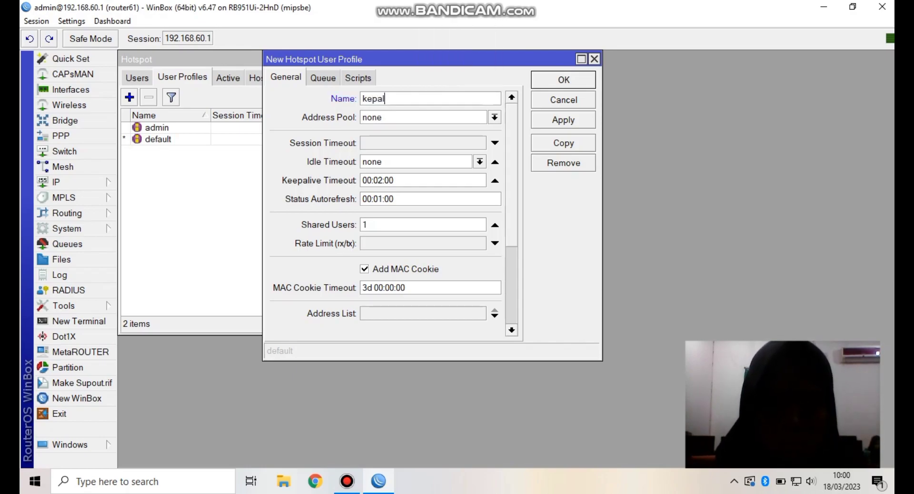
pyautogui.write('asekolah')
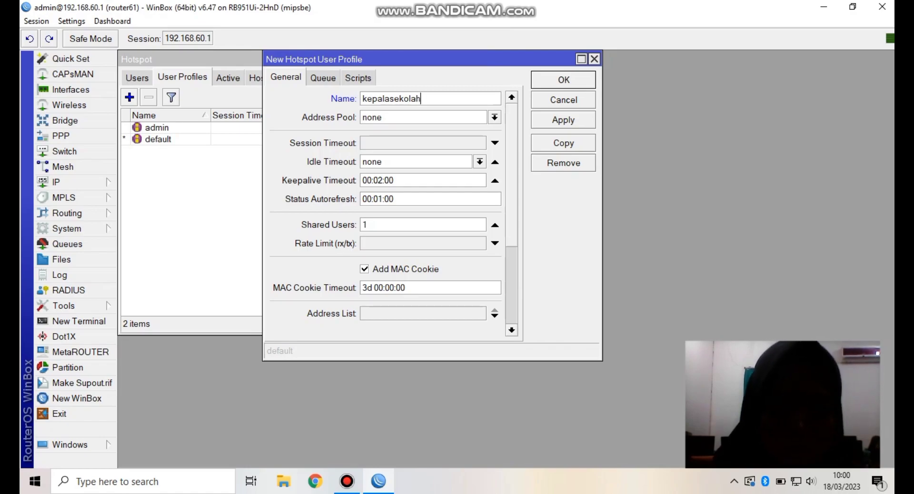
pyautogui.click(494, 117)
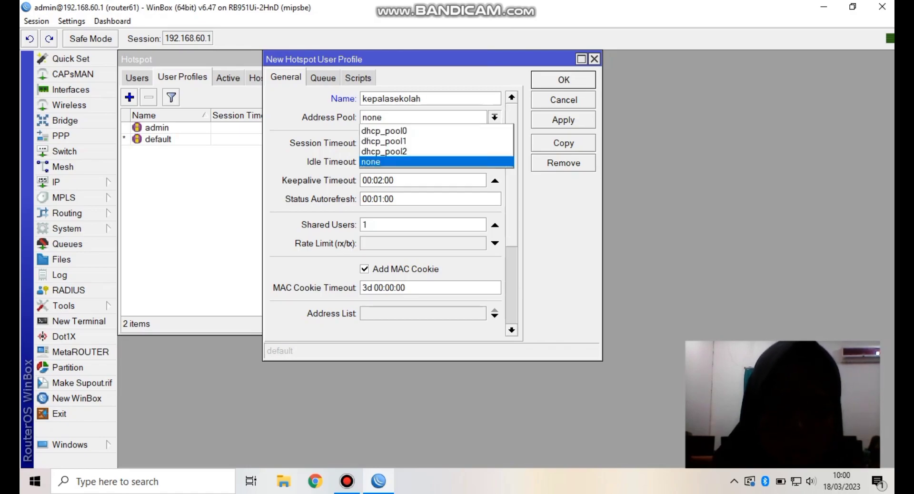
pyautogui.click(419, 151)
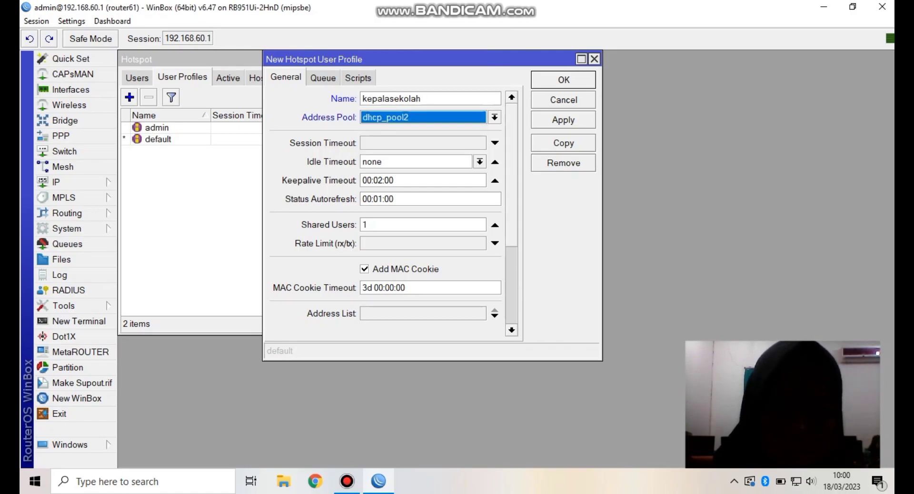
# - Set kepalasekolah to 10 shared users and a 512k/512k rate limit, then save
pyautogui.click(366, 224)
pyautogui.write('0')
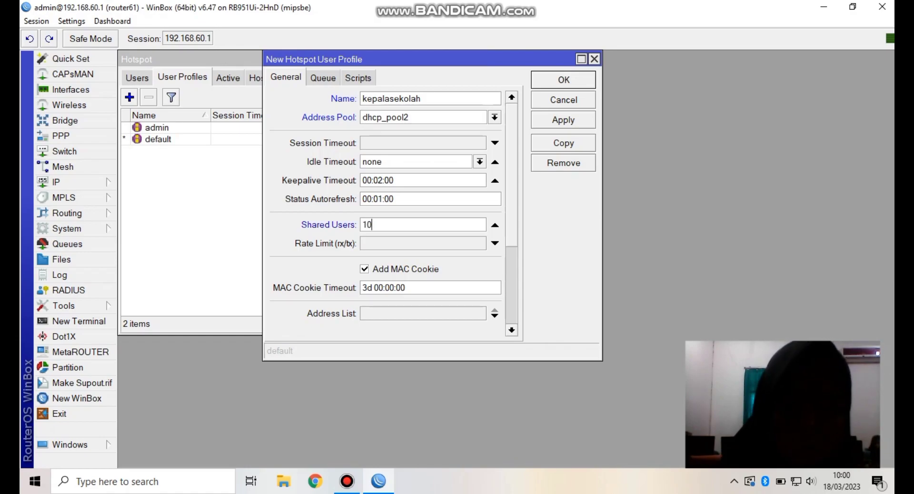
pyautogui.click(495, 243)
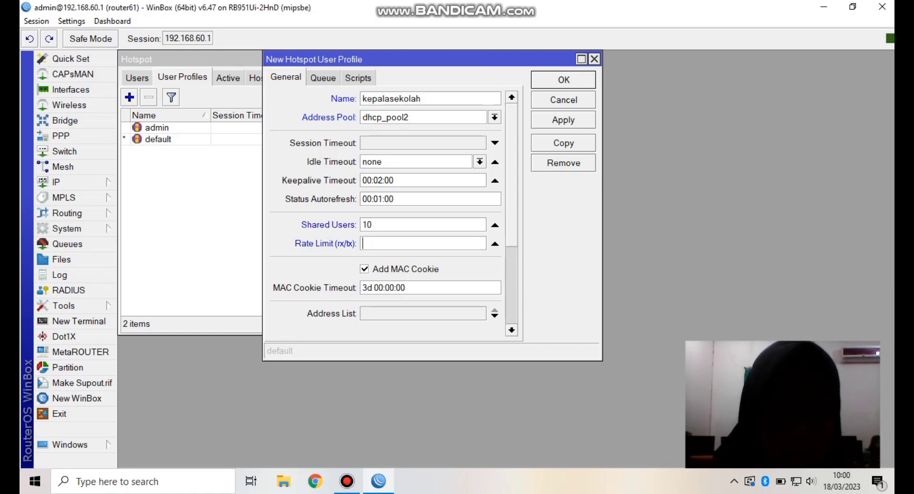
pyautogui.write('512k/512')
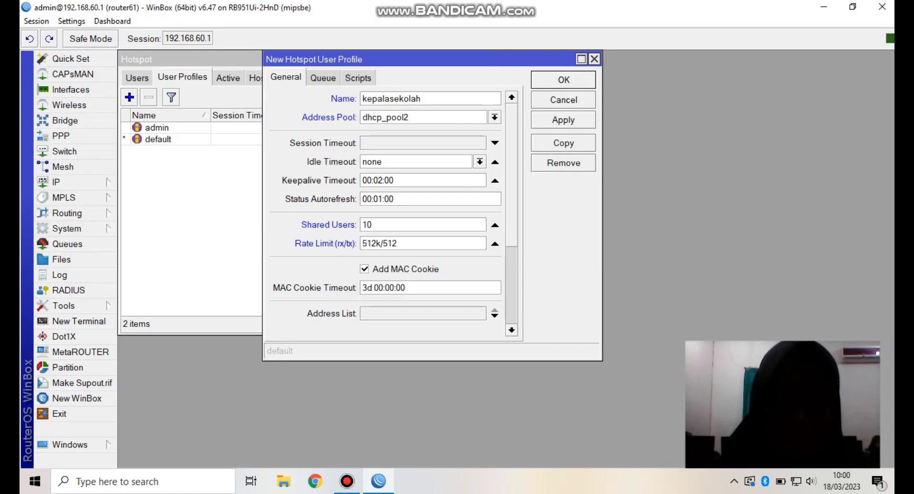
pyautogui.write('k')
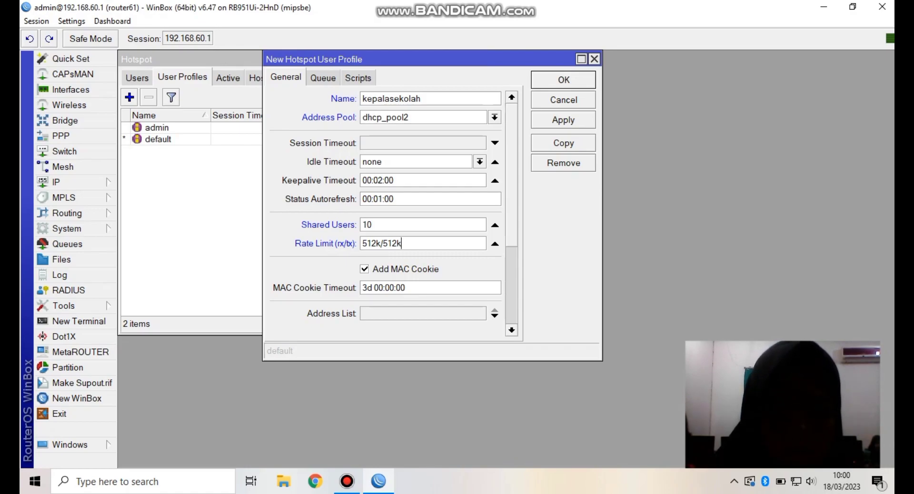
pyautogui.click(323, 78)
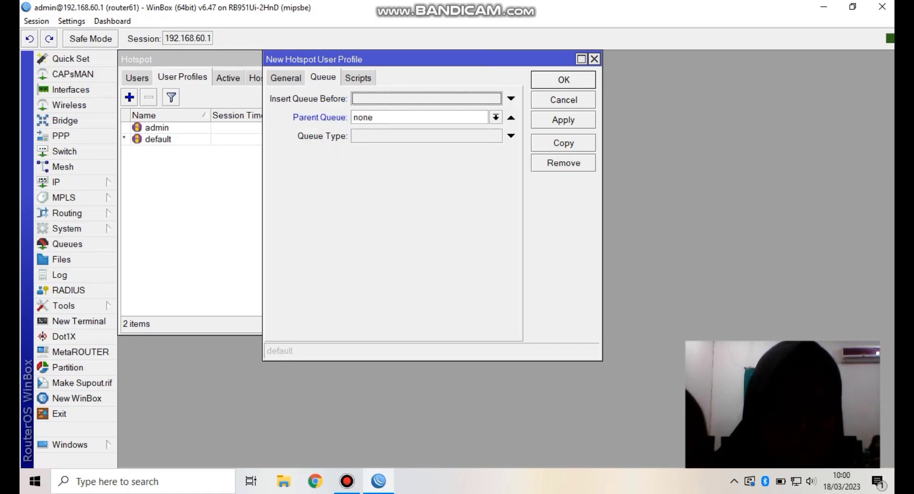
pyautogui.click(563, 80)
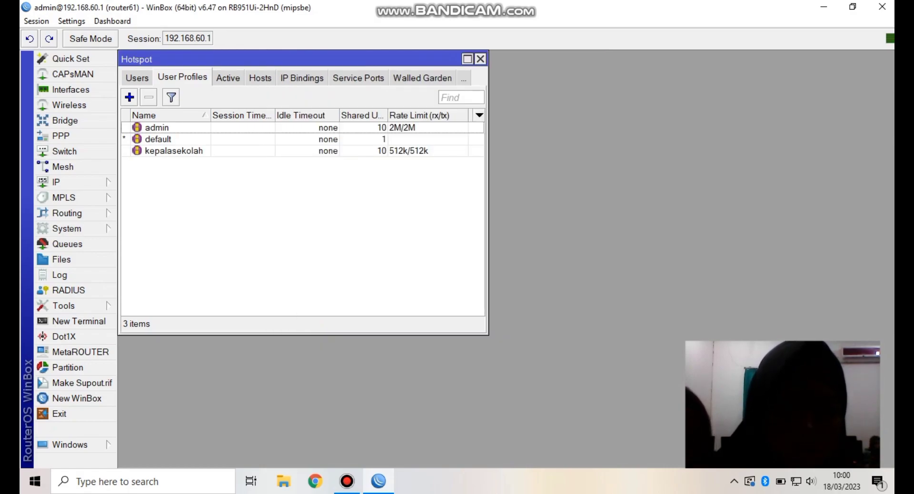
# - Create user profile guru with dhcp_pool2, 10 shared users and a 256k/256k rate limit
pyautogui.click(129, 97)
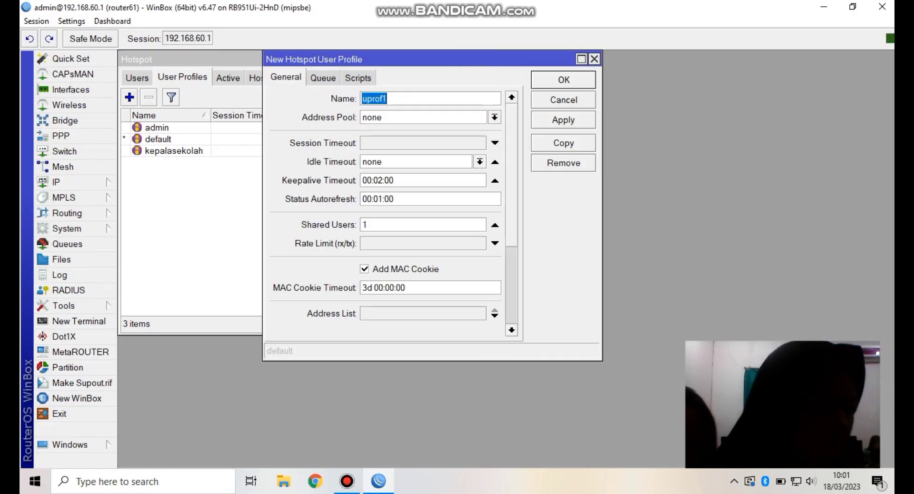
pyautogui.write('guru')
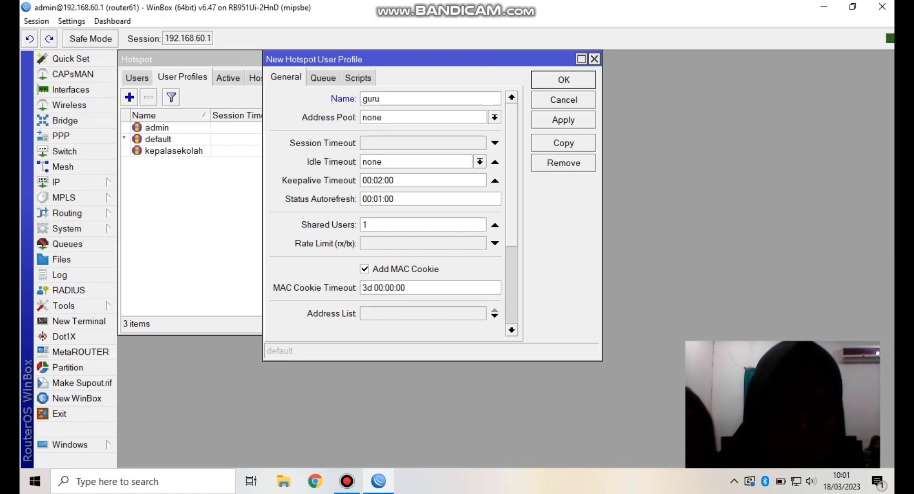
pyautogui.click(494, 117)
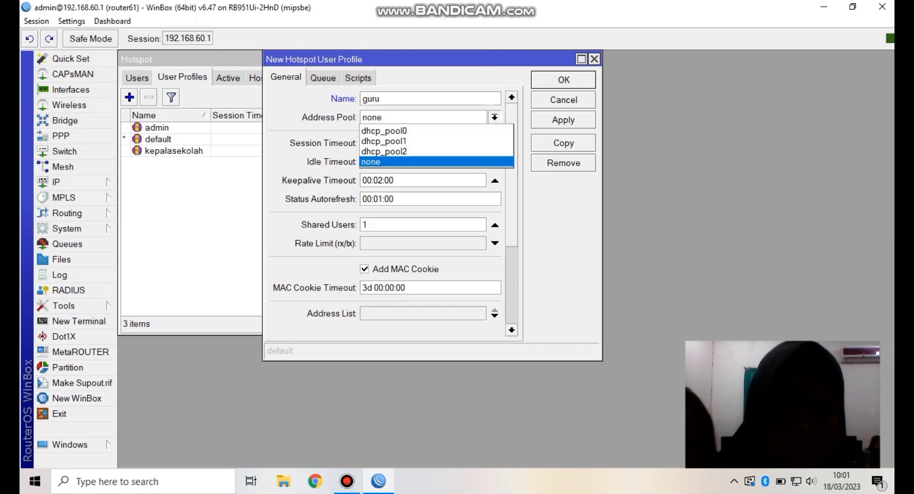
pyautogui.click(384, 151)
pyautogui.click(367, 224)
pyautogui.write('0')
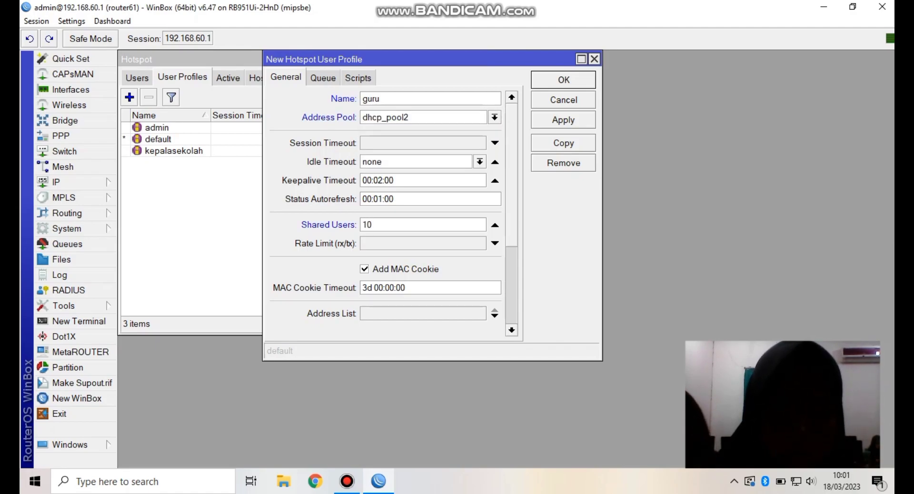
pyautogui.click(495, 243)
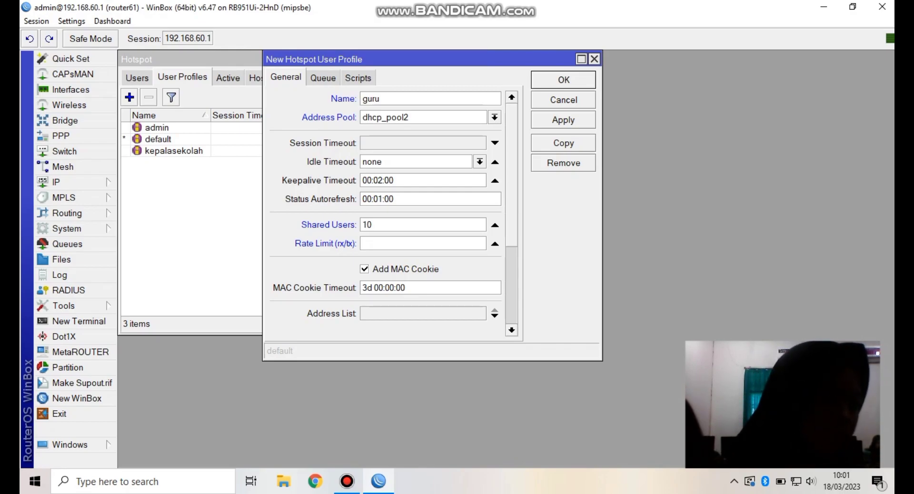
pyautogui.write('256')
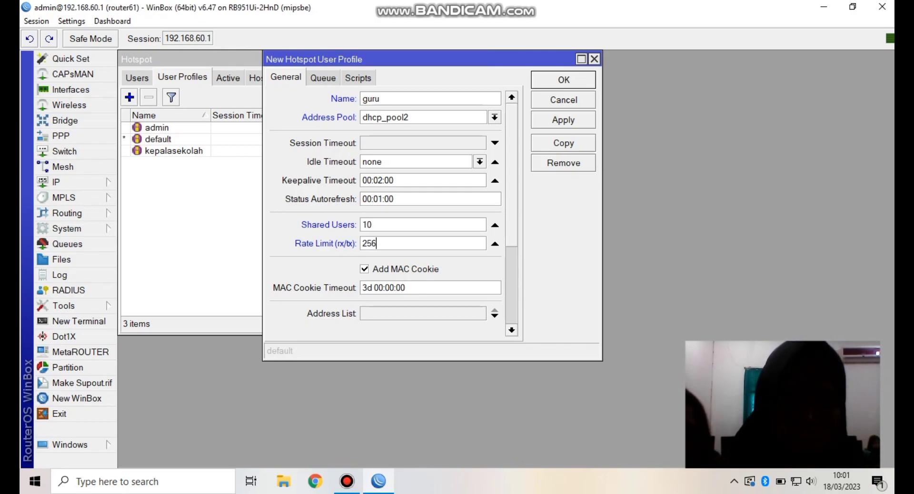
pyautogui.write('k/256k')
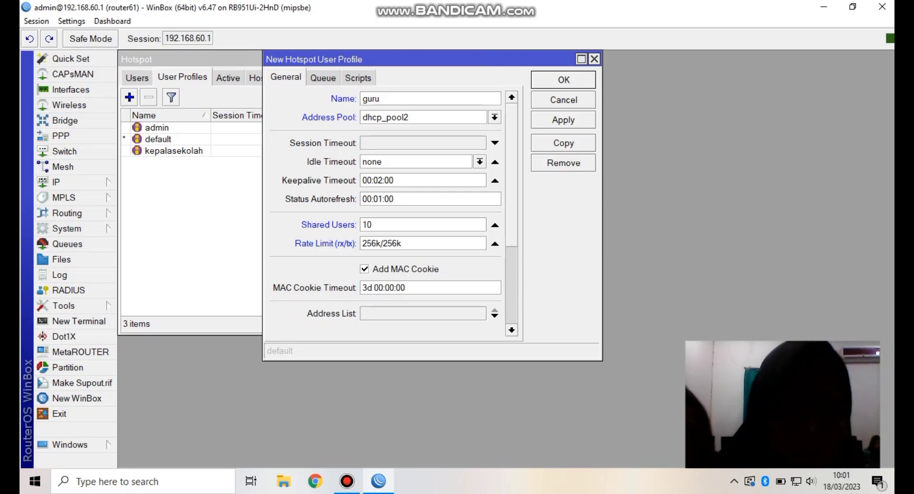
pyautogui.hotkey('ctrl', 'Tab')
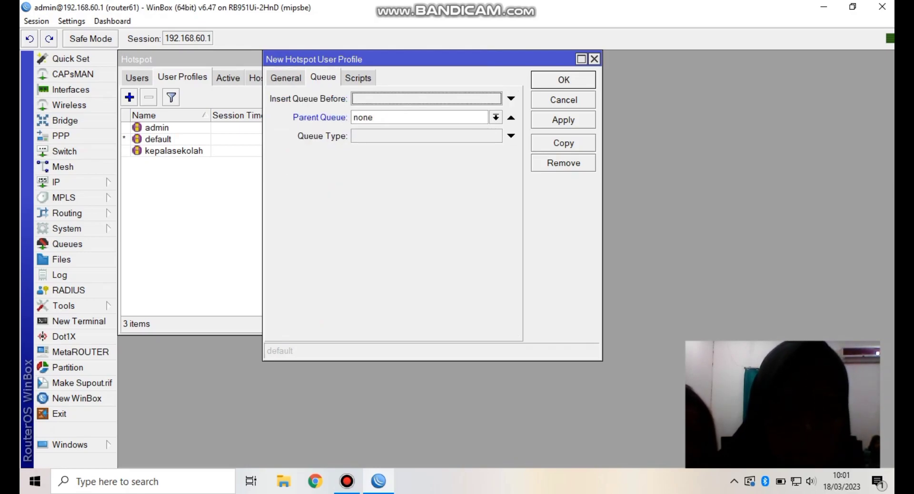
pyautogui.press('Return')
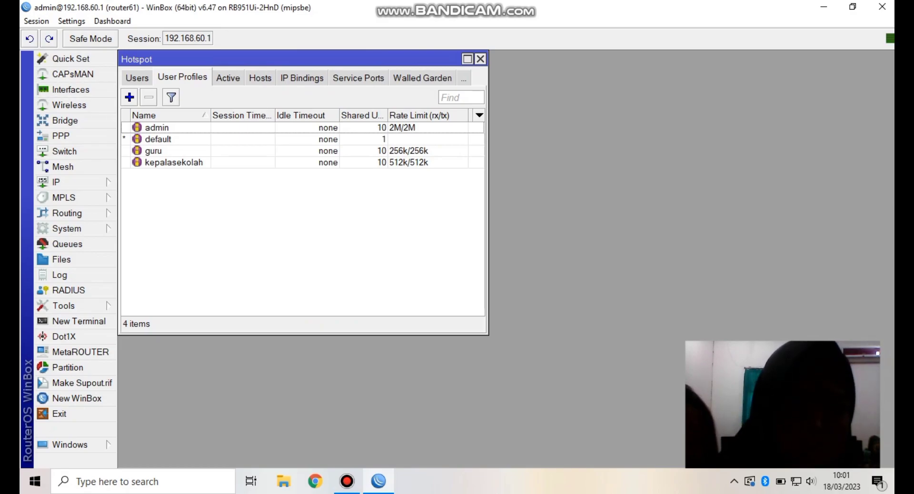
# - Add a new user profile named siswa with address pool dhcp_pool2
pyautogui.click(129, 97)
pyautogui.click(511, 117)
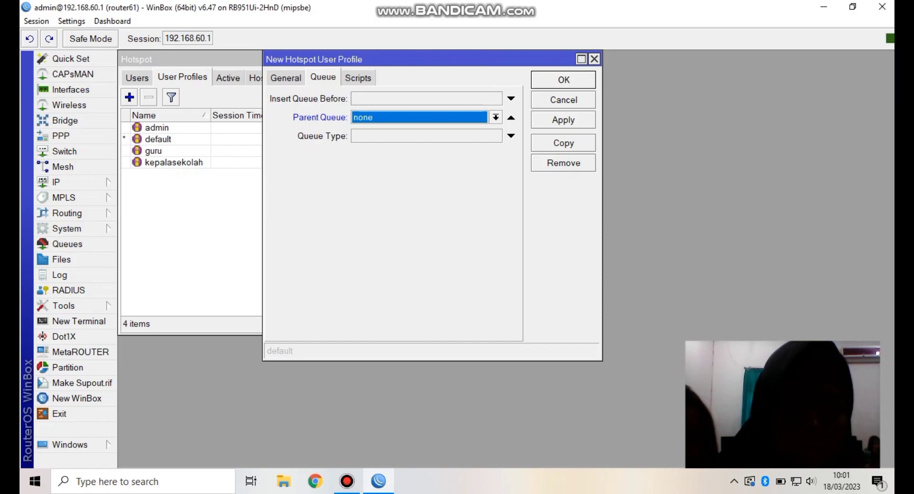
pyautogui.click(285, 77)
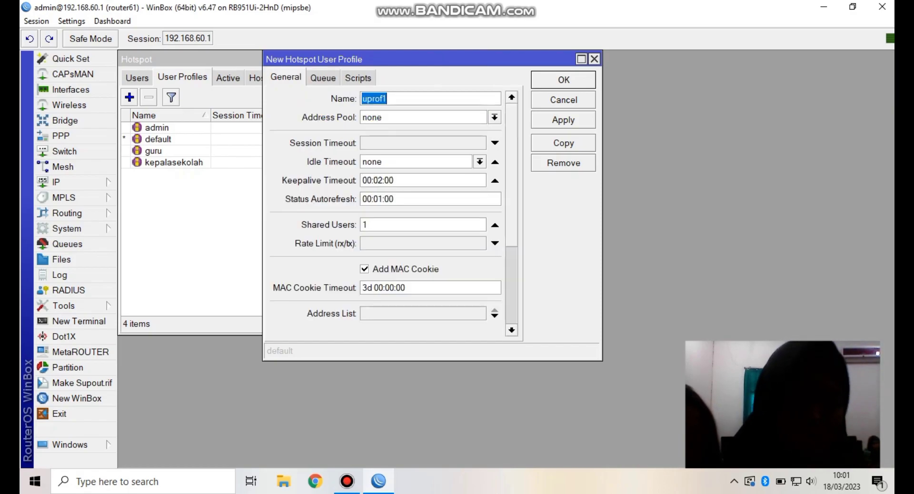
pyautogui.write('siswa')
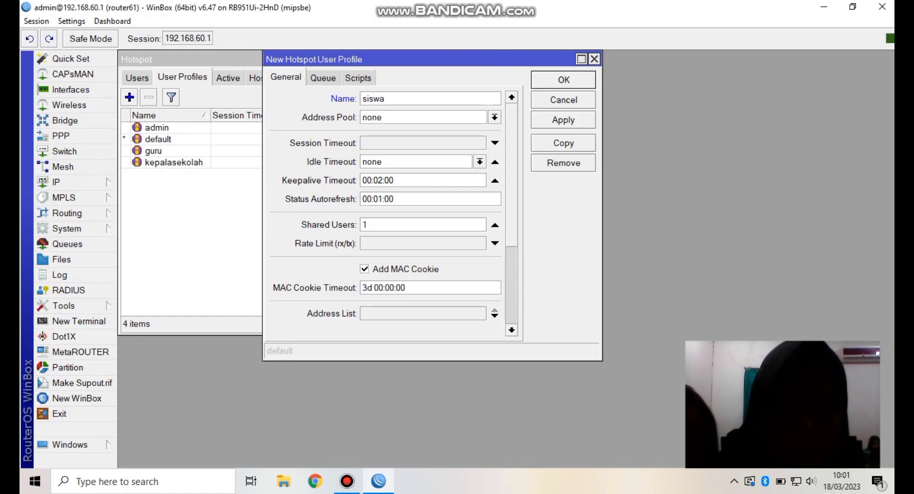
pyautogui.click(494, 117)
pyautogui.click(400, 152)
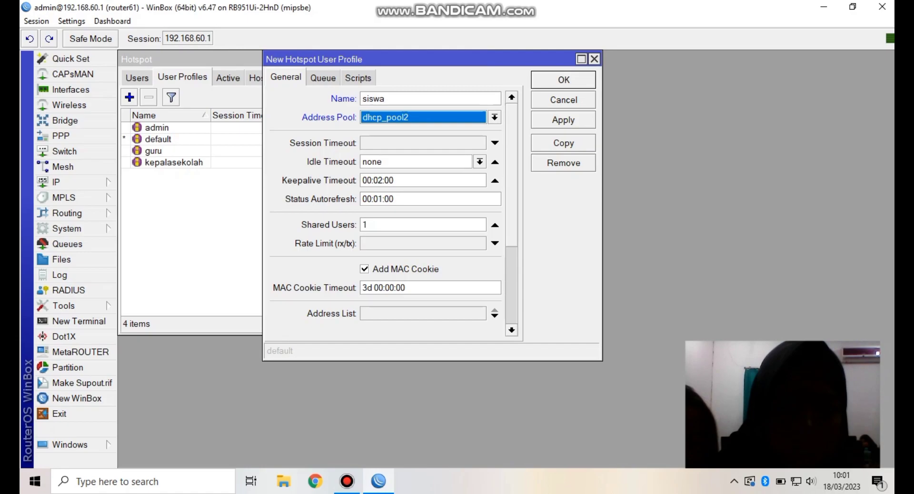
# - Give siswa 10 shared users and a 128k/128k rate limit, then save
pyautogui.click(376, 225)
pyautogui.write('0')
pyautogui.click(495, 243)
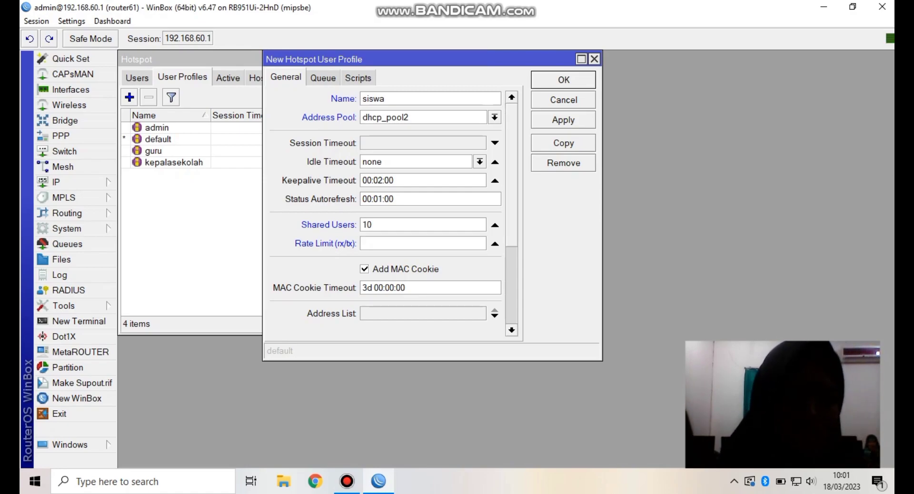
pyautogui.write('1')
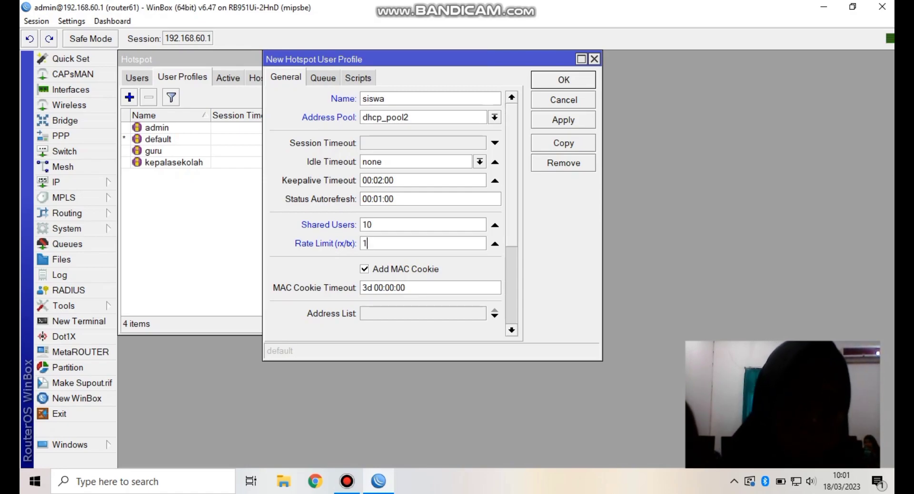
pyautogui.write('28k')
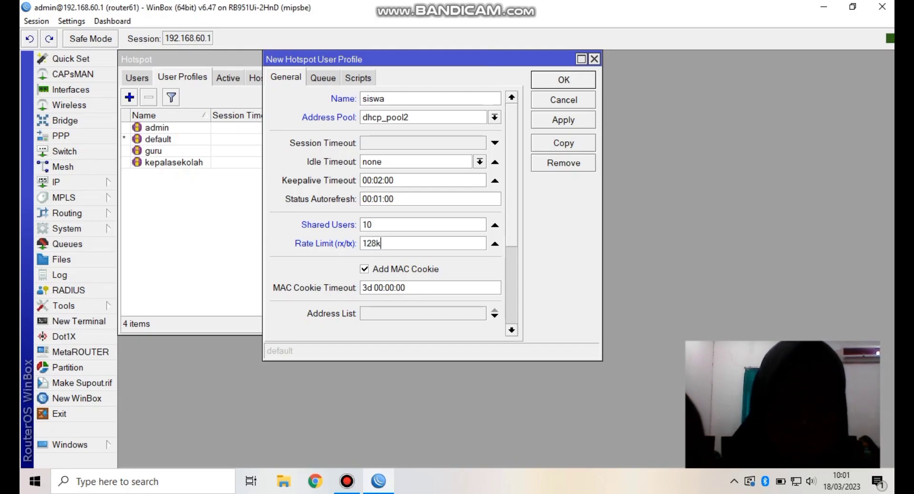
pyautogui.write('/128k')
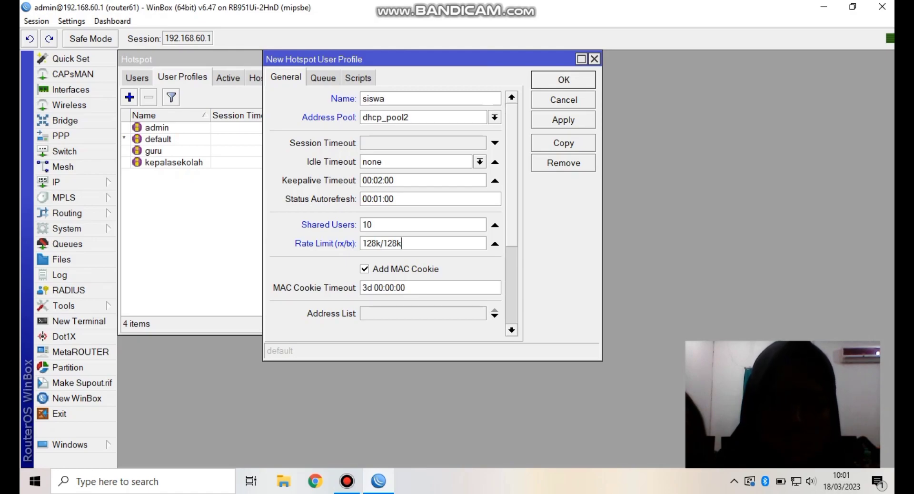
pyautogui.hotkey('ctrl', 'Tab')
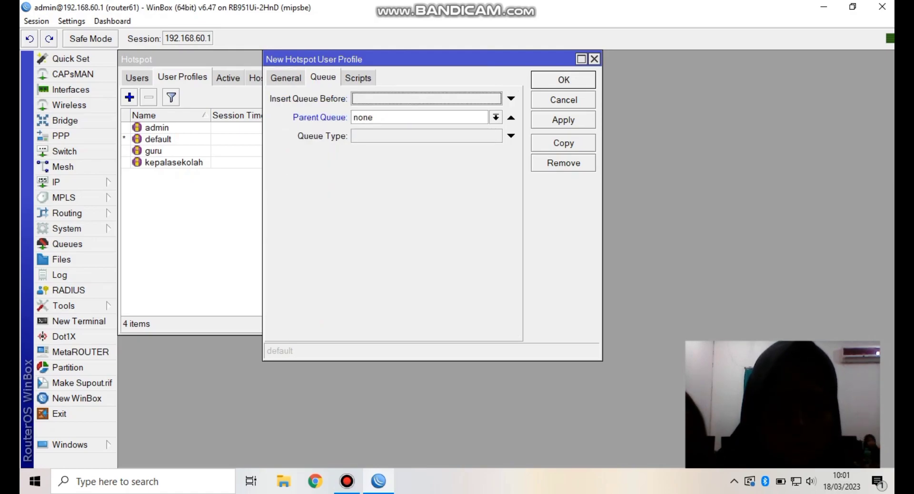
pyautogui.press('Return')
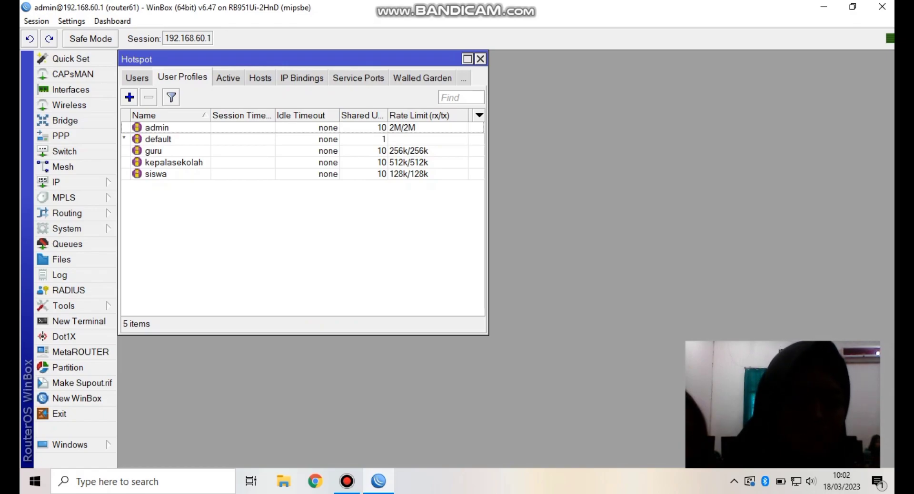
# - Start a new user profile, leaving its Insert Queue Before value empty
pyautogui.press('Insert')
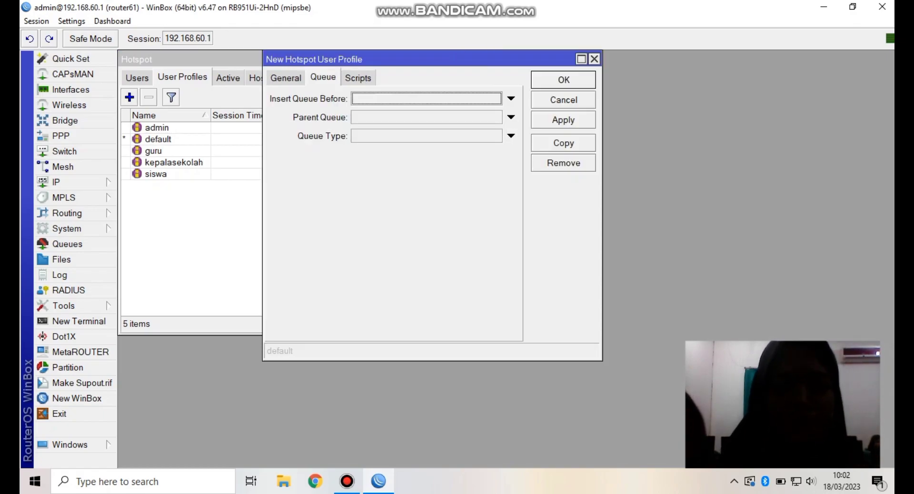
pyautogui.write('first')
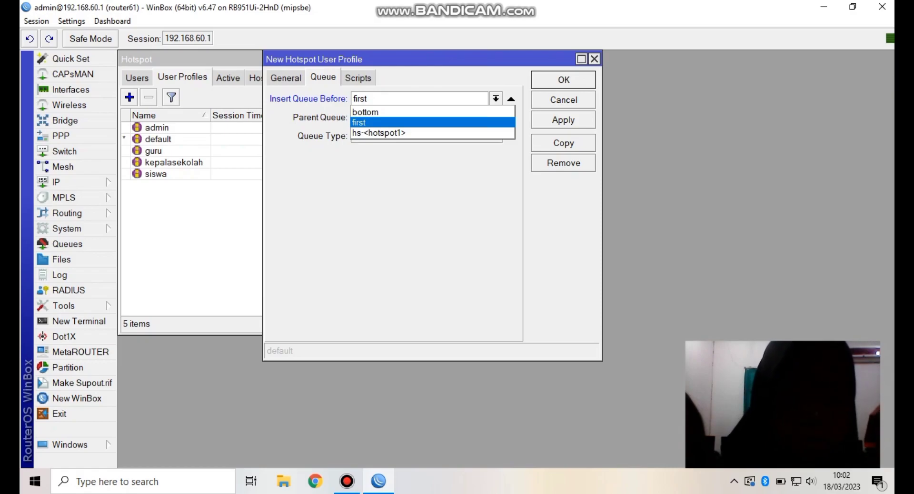
pyautogui.press('Down')
pyautogui.press('Down')
pyautogui.press('Up')
pyautogui.press('Escape')
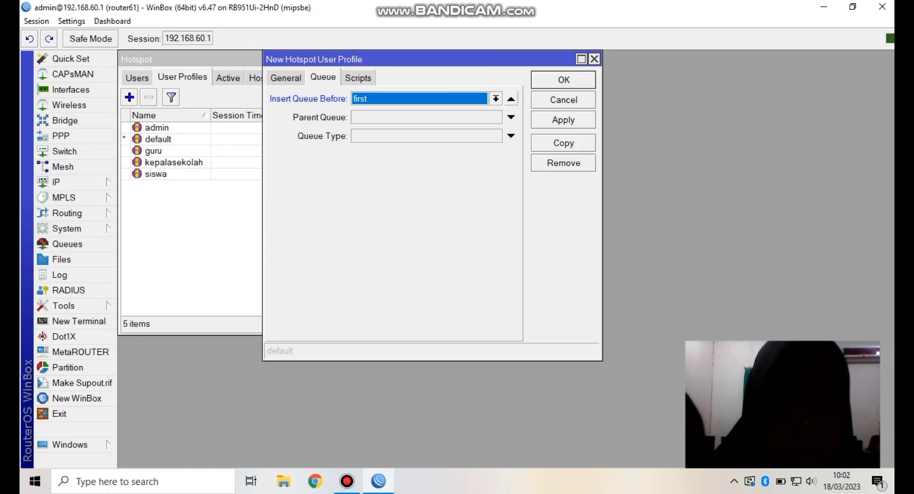
pyautogui.press('BackSpace')
pyautogui.click(419, 117)
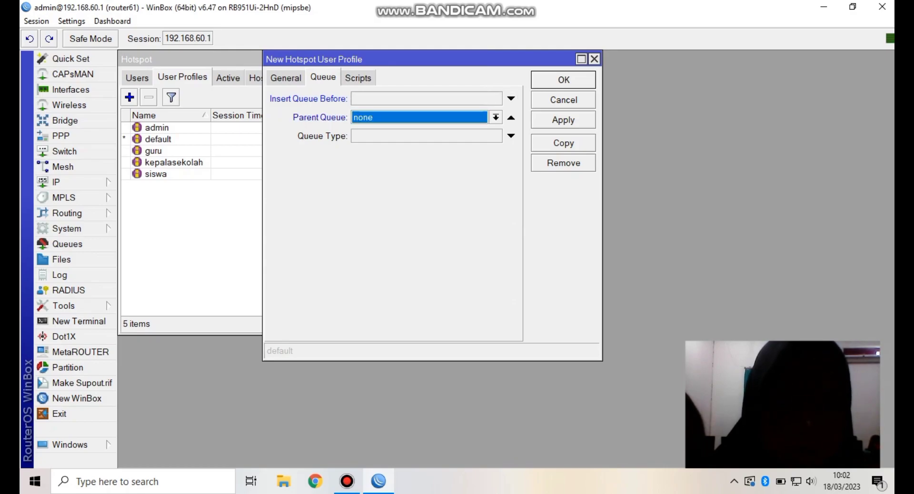
pyautogui.hotkey('ctrl', 'shift', 'Tab')
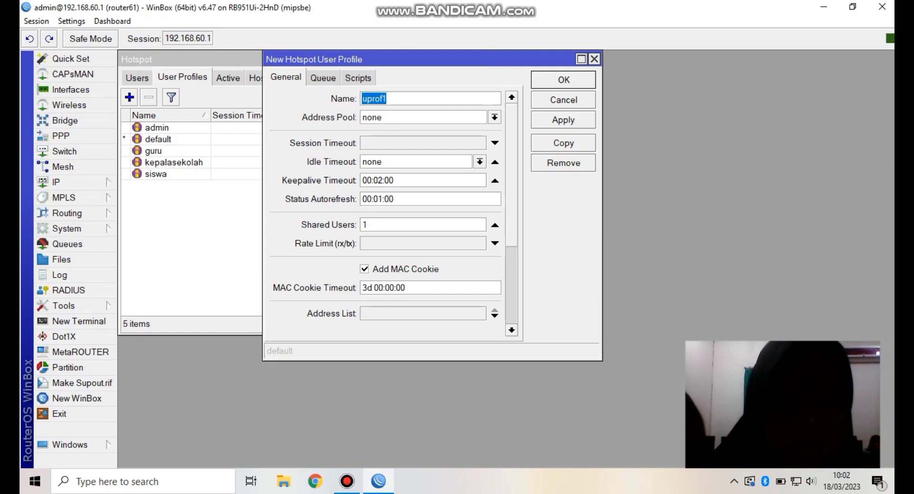
# - Name the profile penguji and assign address pool dhcp_pool2
pyautogui.write('penguji')
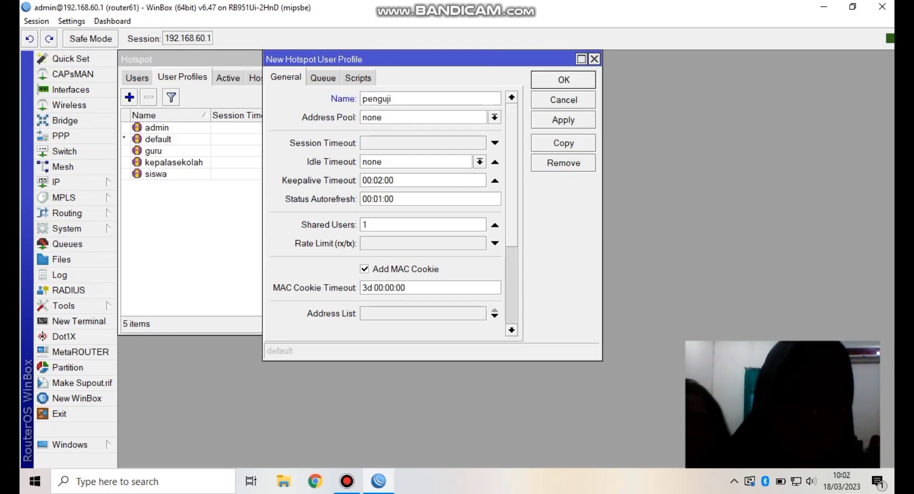
pyautogui.press('Tab')
pyautogui.hotkey('alt', 'Down')
pyautogui.press('Down')
pyautogui.press('Down')
pyautogui.press('Down')
pyautogui.press('Return')
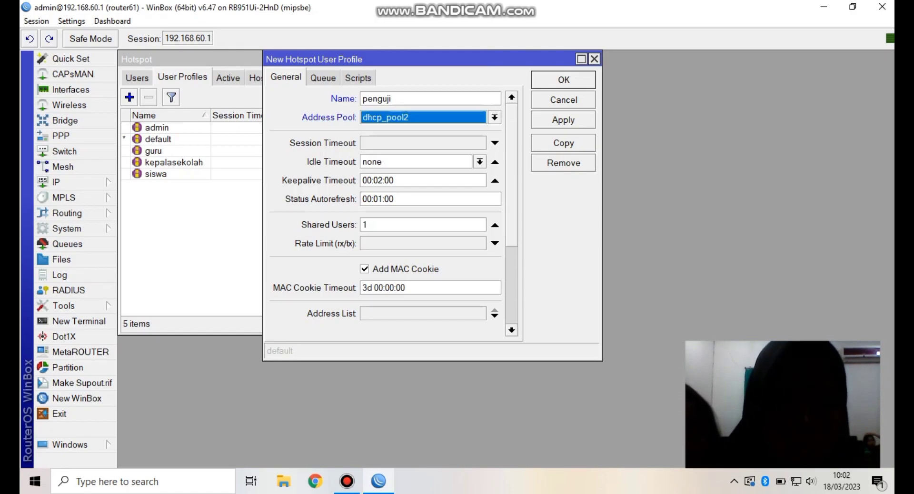
# - Set penguji to 10 shared users and a 1M/1M rate limit, then save
pyautogui.click(367, 224)
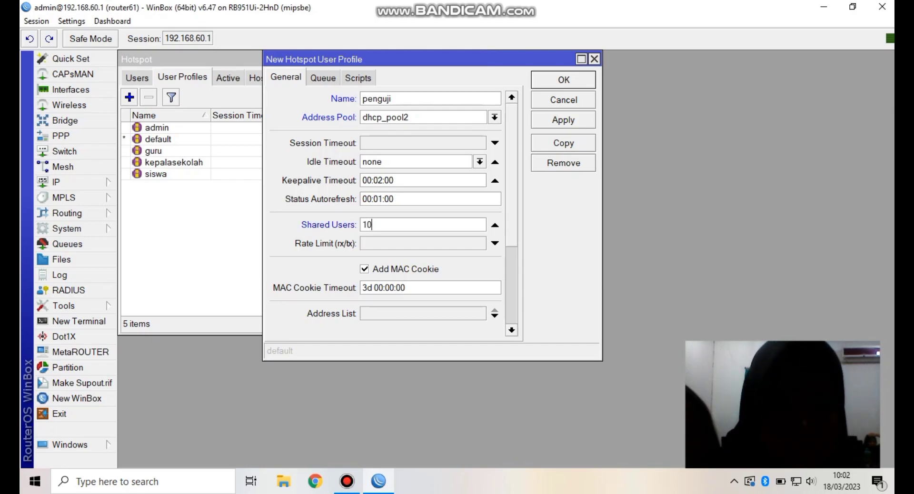
pyautogui.click(495, 243)
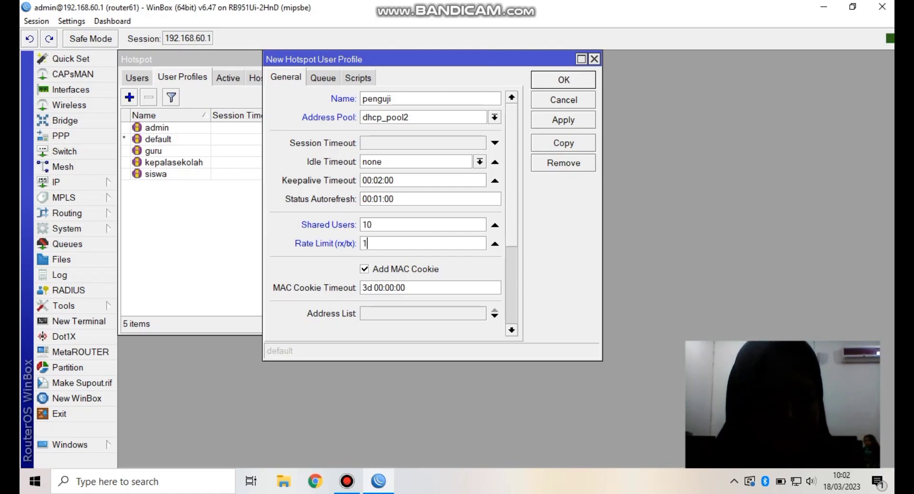
pyautogui.press('capslock')
pyautogui.write('1M')
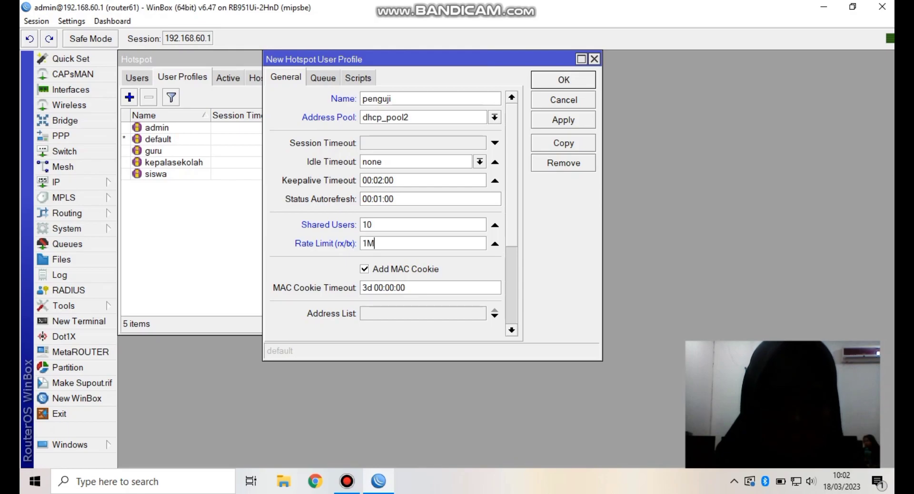
pyautogui.write('/1M')
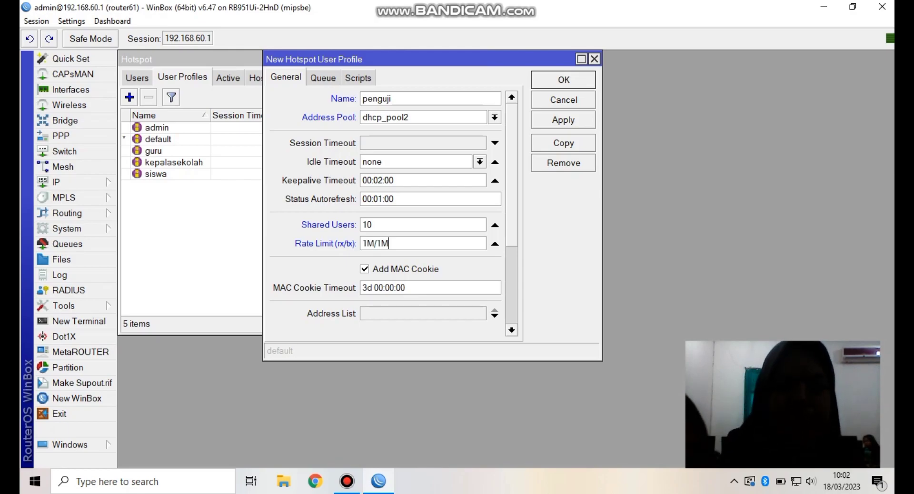
pyautogui.hotkey('ctrl', 'Tab')
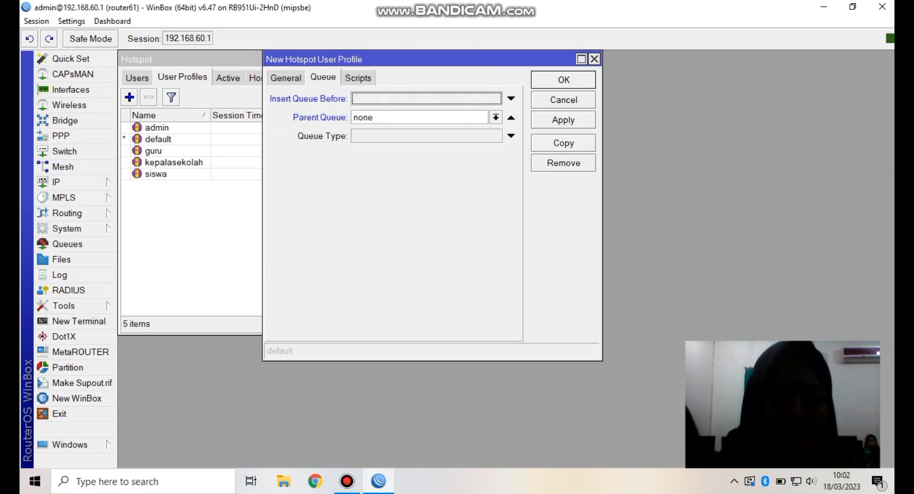
pyautogui.press('Return')
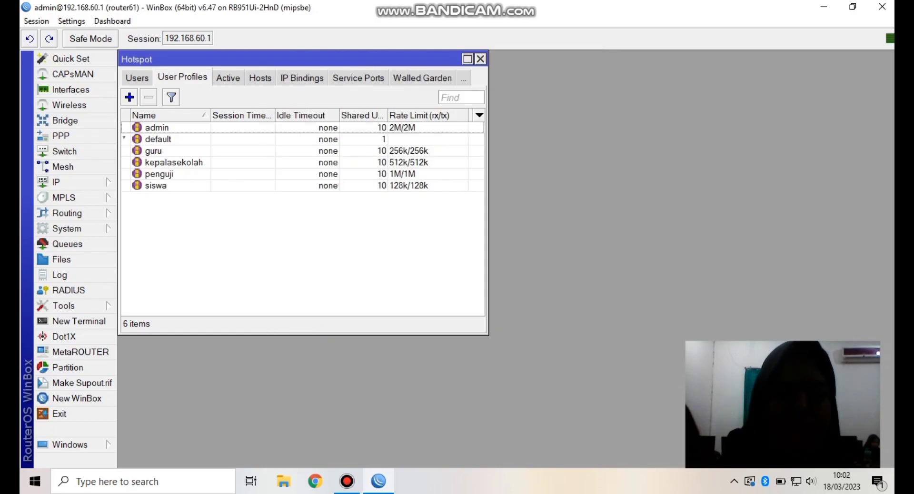
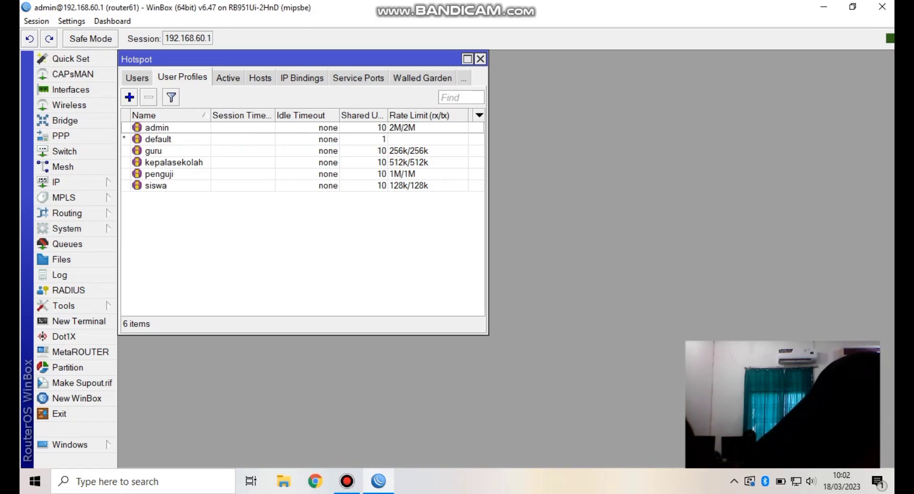
# - Show the Hotspot Users list, where only the admin account exists
pyautogui.click(137, 77)
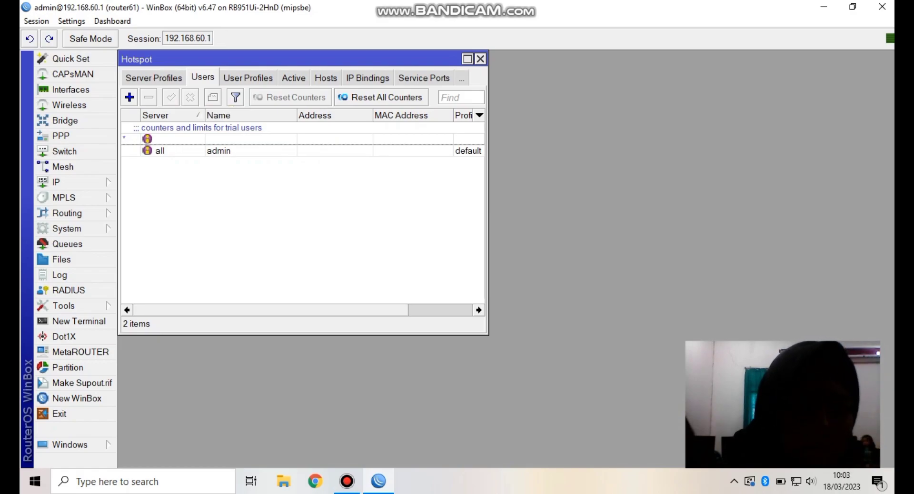
# - Add hotspot user kepalasekolah on hotspot1 with a password and the kepalasekolah profile
pyautogui.click(129, 97)
pyautogui.press('Down')
pyautogui.press('Return')
pyautogui.click(360, 137)
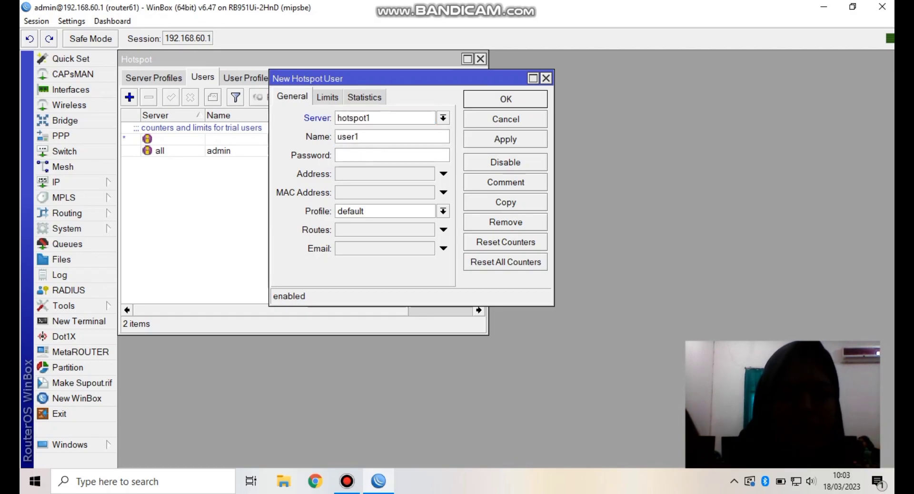
pyautogui.press('BackSpace')
pyautogui.press('BackSpace')
pyautogui.press('BackSpace')
pyautogui.press('BackSpace')
pyautogui.press('BackSpace')
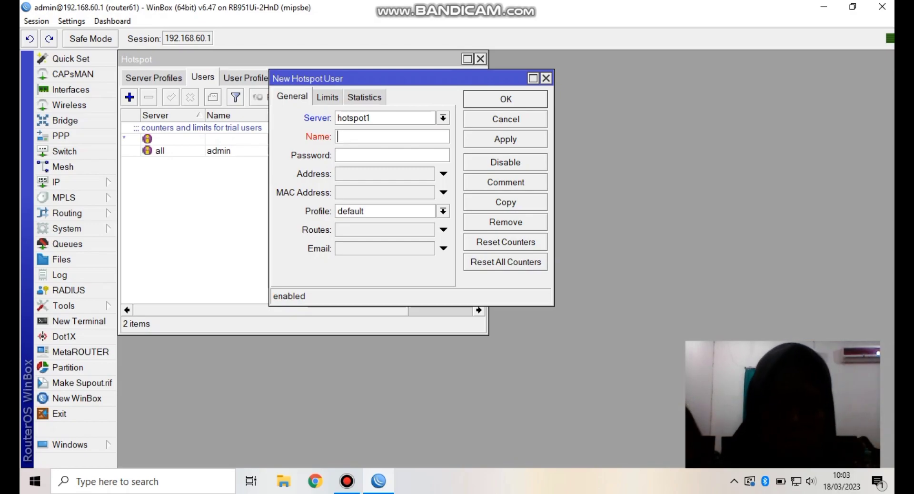
pyautogui.write('kepalasw')
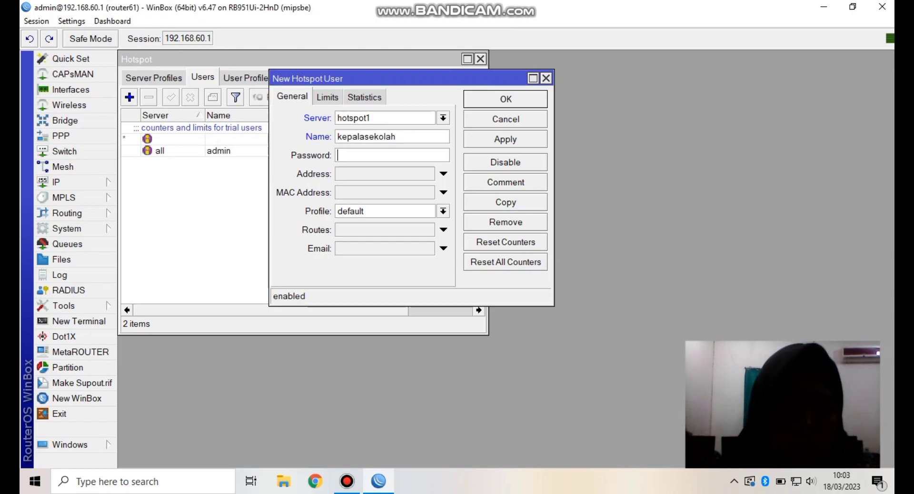
pyautogui.click(339, 155)
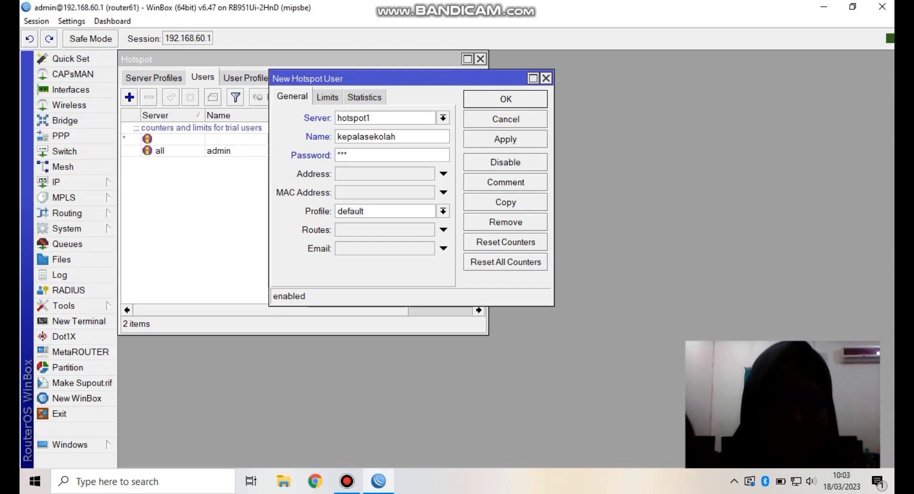
pyautogui.click(442, 211)
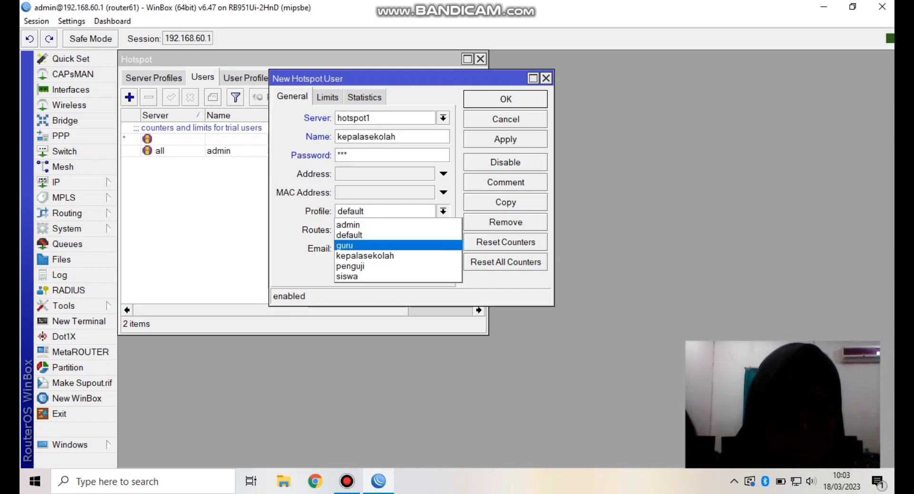
pyautogui.click(365, 256)
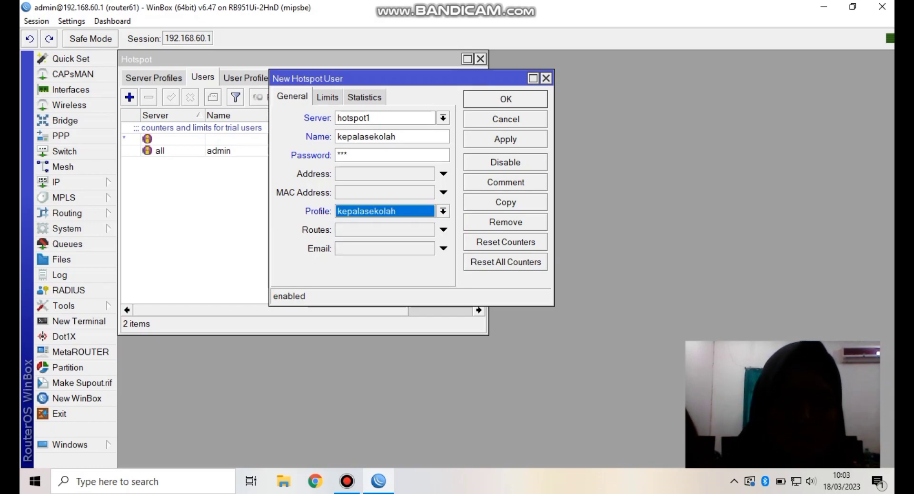
pyautogui.press('Return')
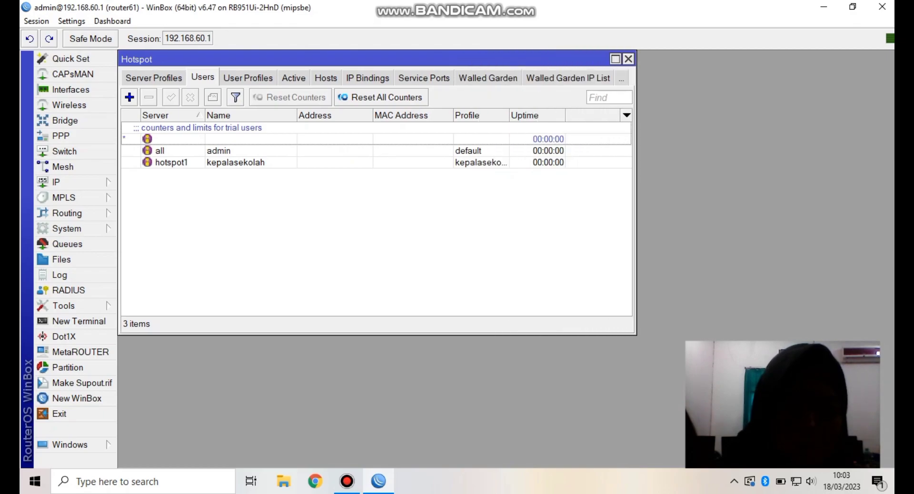
# - Add hotspot user guru on hotspot1 with a password and the guru profile
pyautogui.press('Insert')
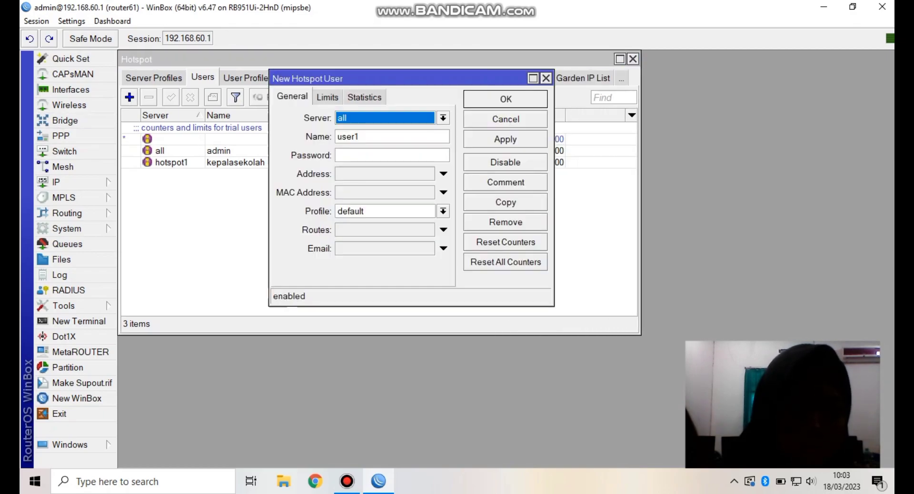
pyautogui.press('Down')
pyautogui.press('Down')
pyautogui.press('Return')
pyautogui.click(359, 137)
pyautogui.press('BackSpace')
pyautogui.press('BackSpace')
pyautogui.press('BackSpace')
pyautogui.press('BackSpace')
pyautogui.press('BackSpace')
pyautogui.write('guru')
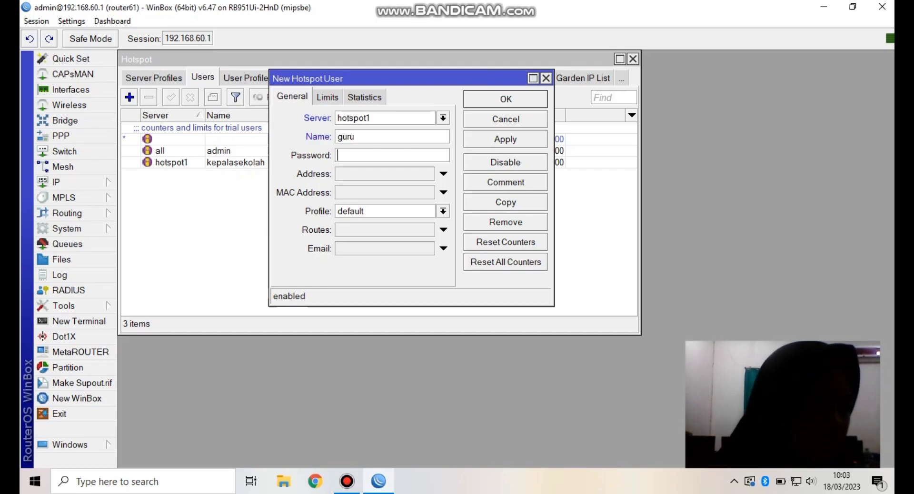
pyautogui.click(392, 156)
pyautogui.write('123')
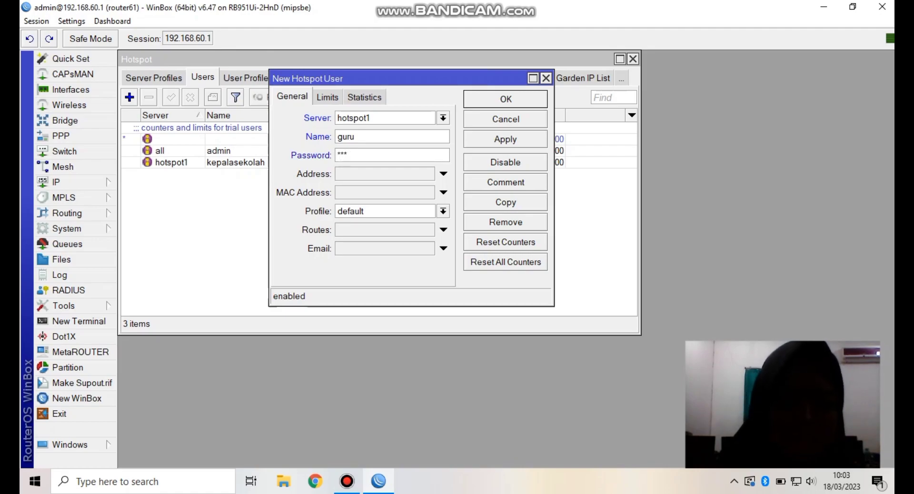
pyautogui.click(442, 211)
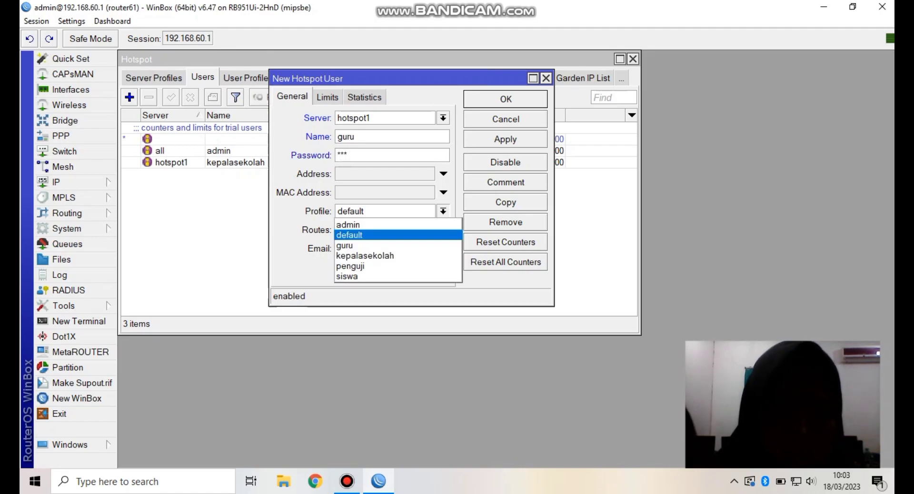
pyautogui.press('Down')
pyautogui.press('Return')
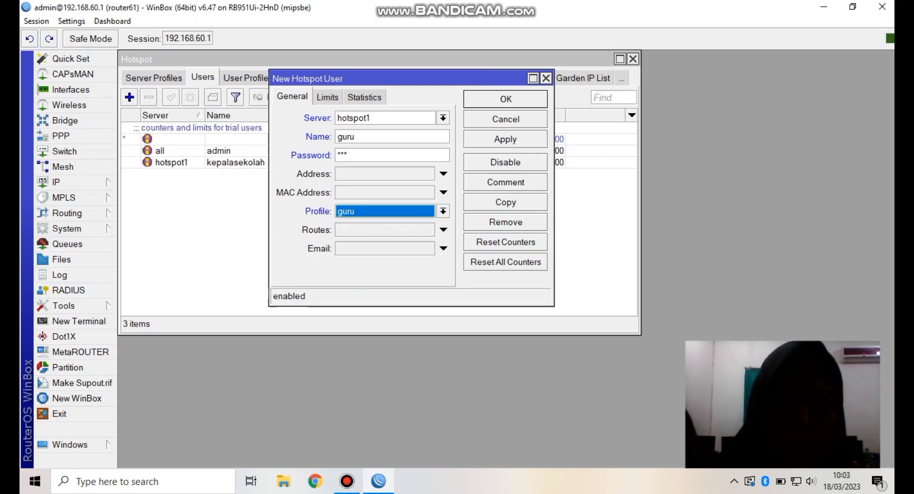
pyautogui.press('Return')
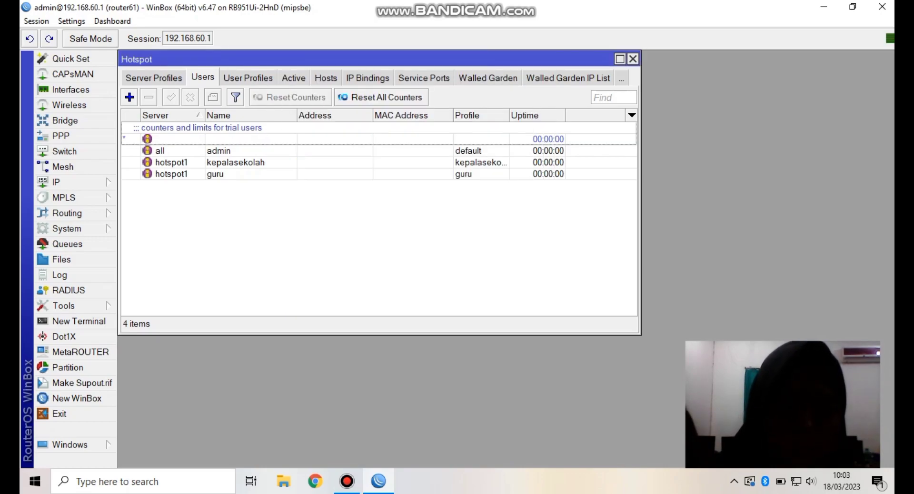
# - Add hotspot user siswa on hotspot1 with a password and the siswa profile
pyautogui.click(129, 97)
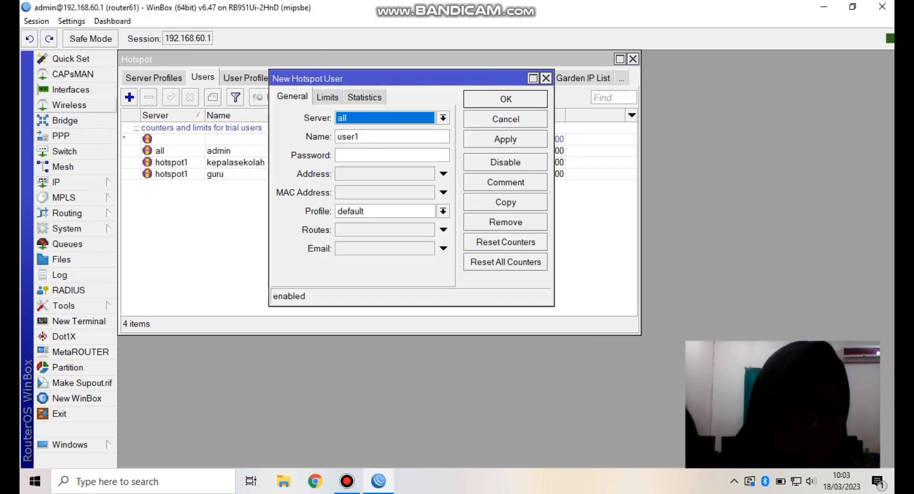
pyautogui.press('Down')
pyautogui.press('Down')
pyautogui.press('Return')
pyautogui.click(359, 137)
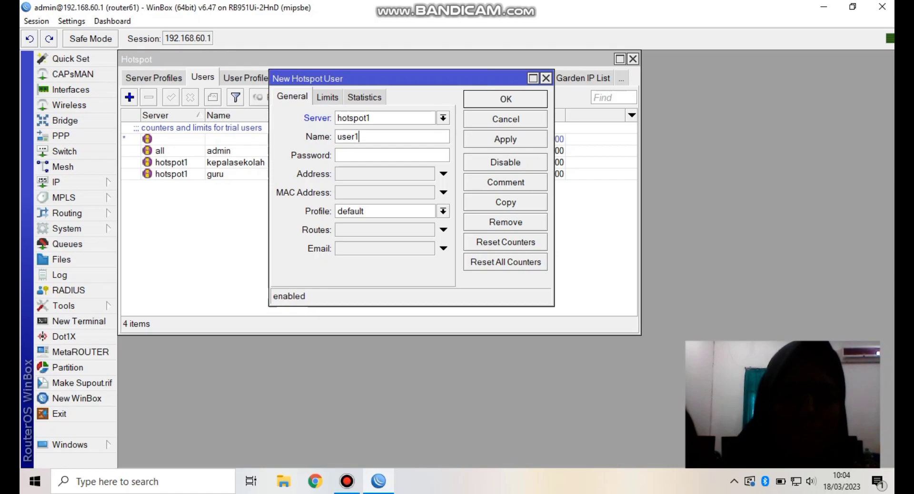
pyautogui.press('BackSpace')
pyautogui.press('BackSpace')
pyautogui.press('BackSpace')
pyautogui.press('BackSpace')
pyautogui.press('BackSpace')
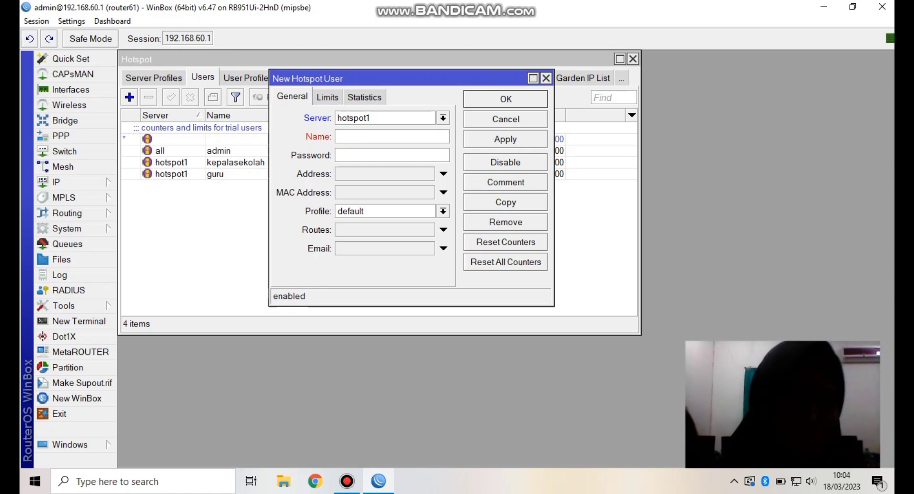
pyautogui.write('siswa')
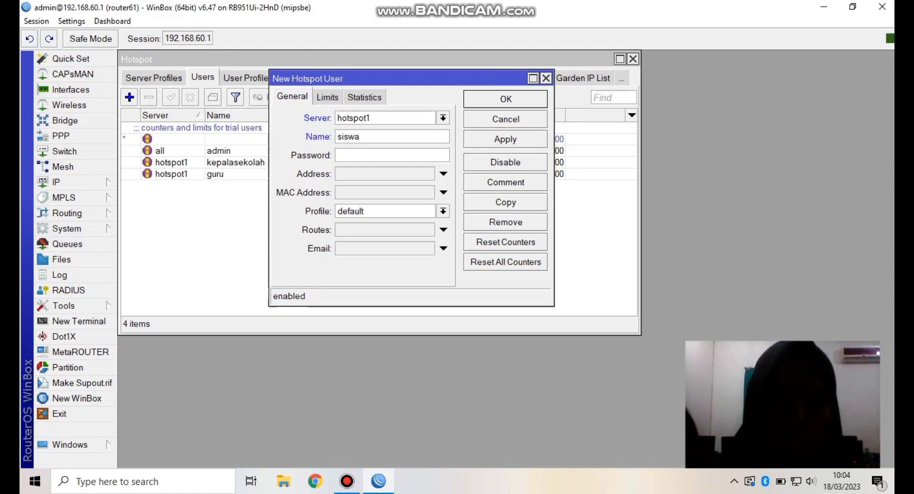
pyautogui.click(338, 155)
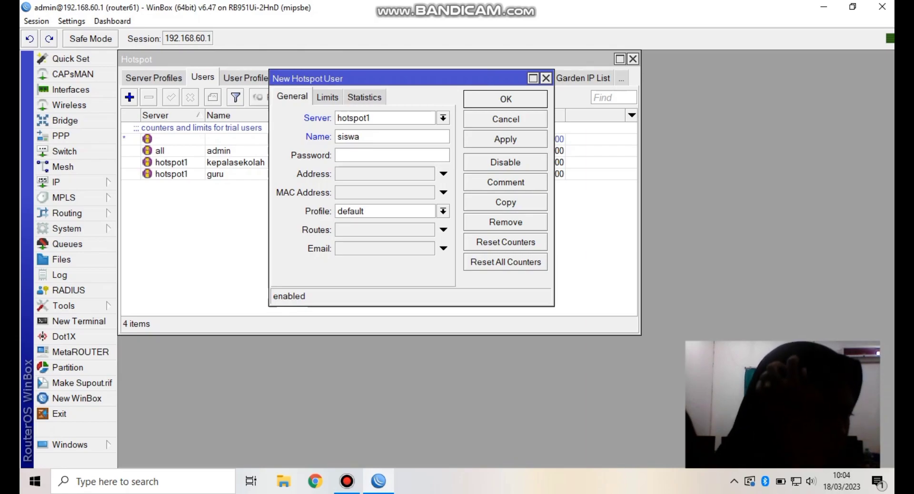
pyautogui.write('123')
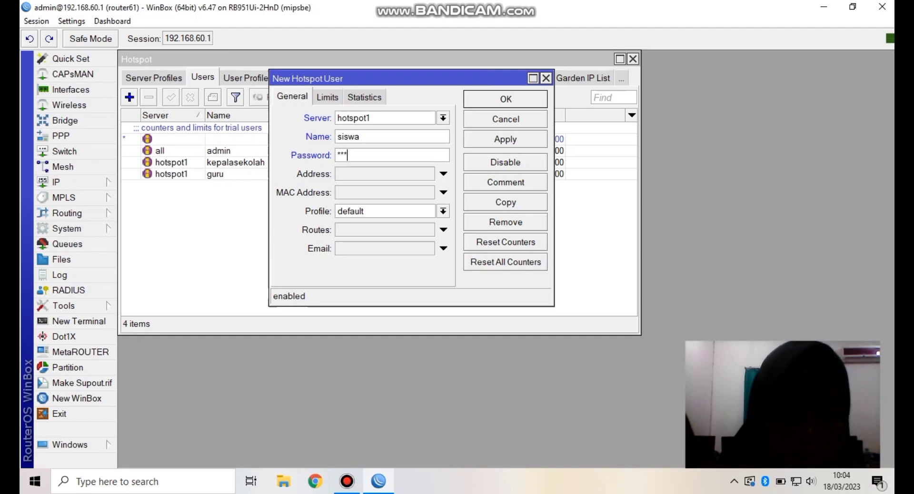
pyautogui.click(442, 211)
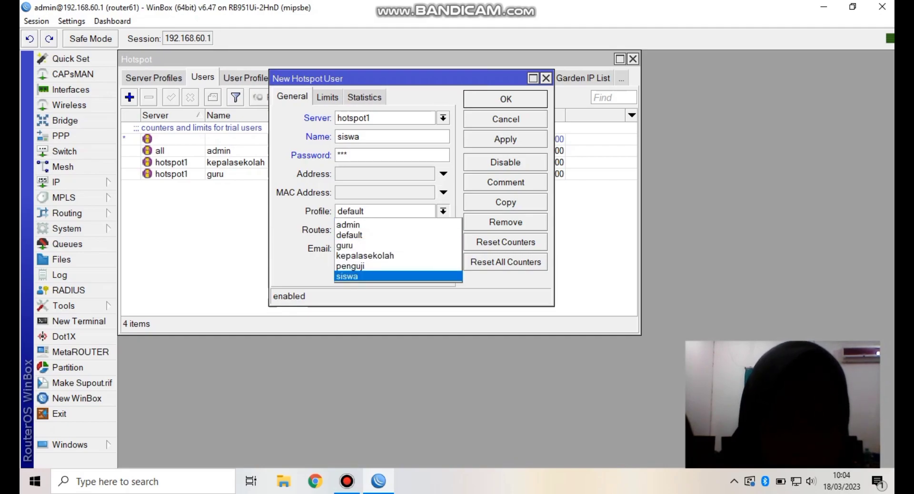
pyautogui.click(347, 276)
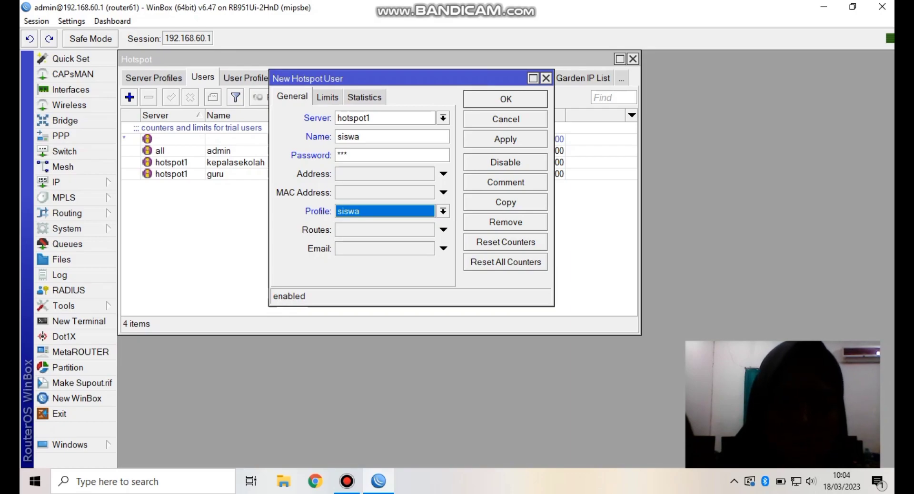
pyautogui.press('Return')
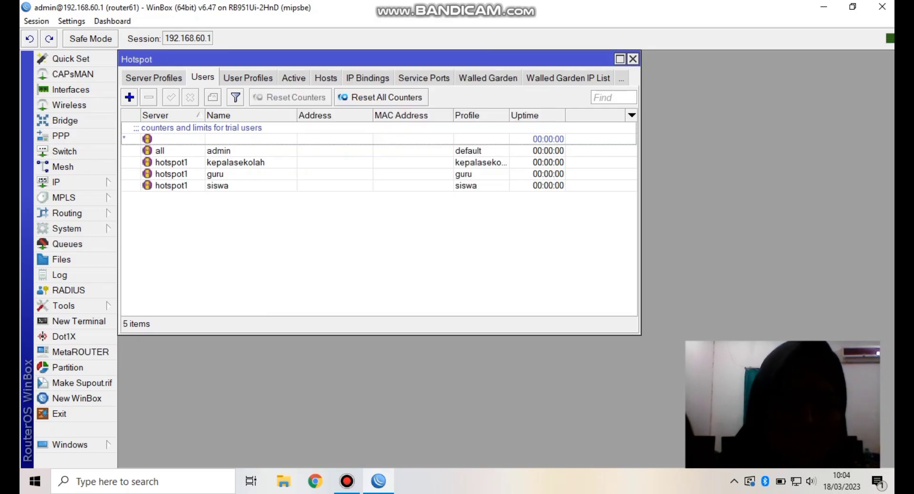
pyautogui.click(129, 97)
# - Add hotspot user admin on hotspot1 with a password and the admin profile
pyautogui.press('Down')
pyautogui.press('Return')
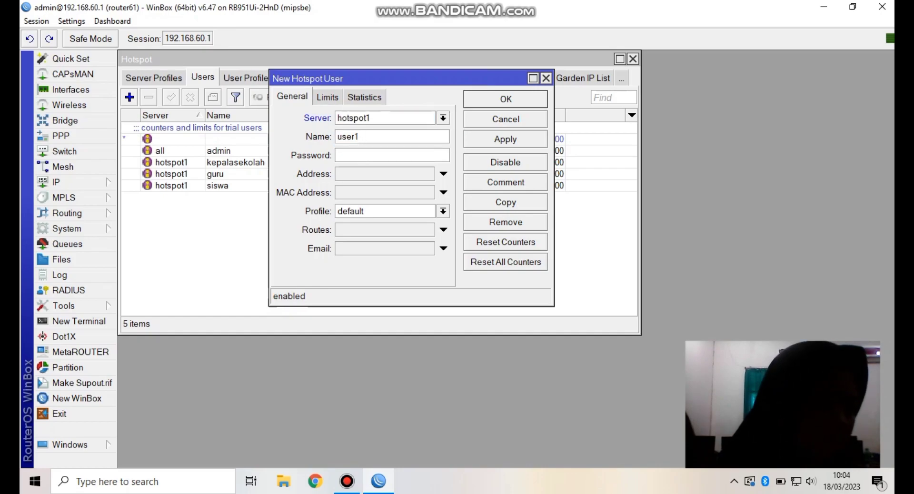
pyautogui.press('Tab')
pyautogui.press('BackSpace')
pyautogui.write('admin')
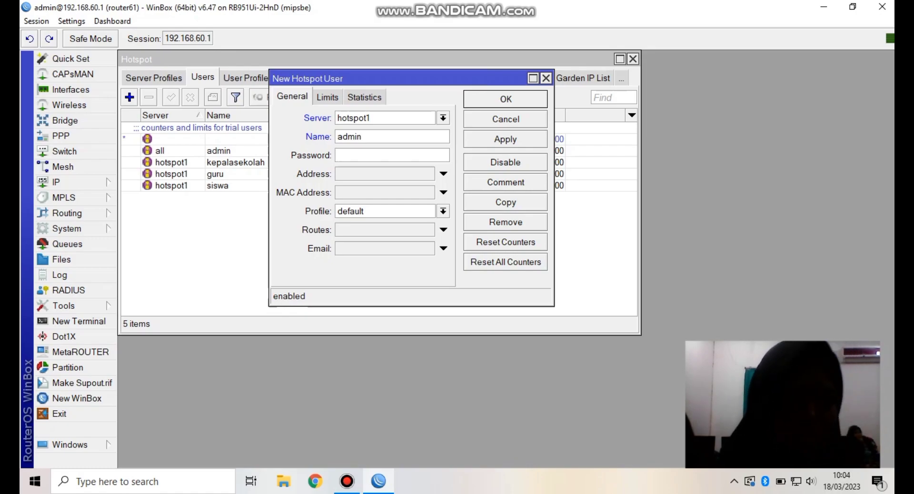
pyautogui.press('Tab')
pyautogui.write('admin')
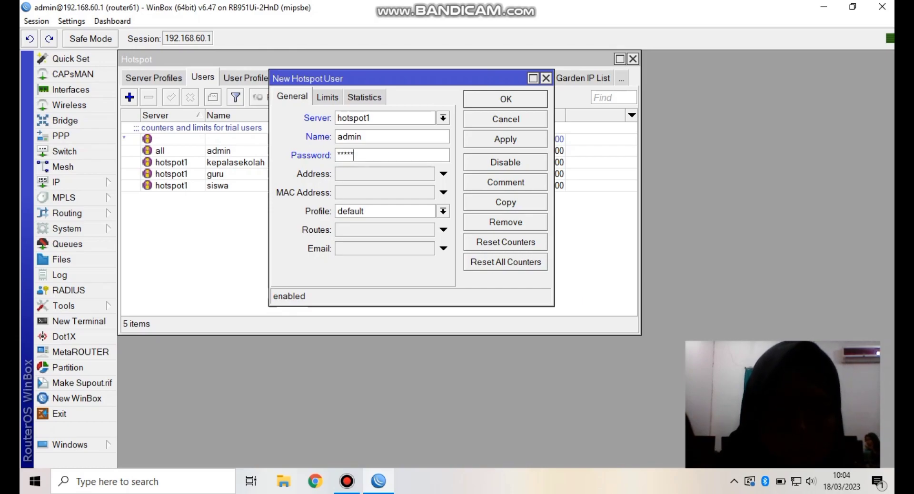
pyautogui.click(443, 211)
pyautogui.click(351, 224)
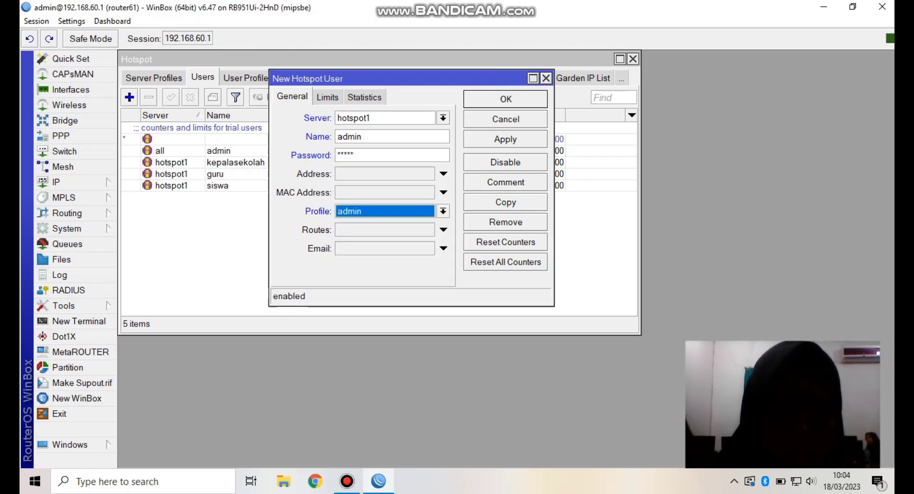
pyautogui.press('Return')
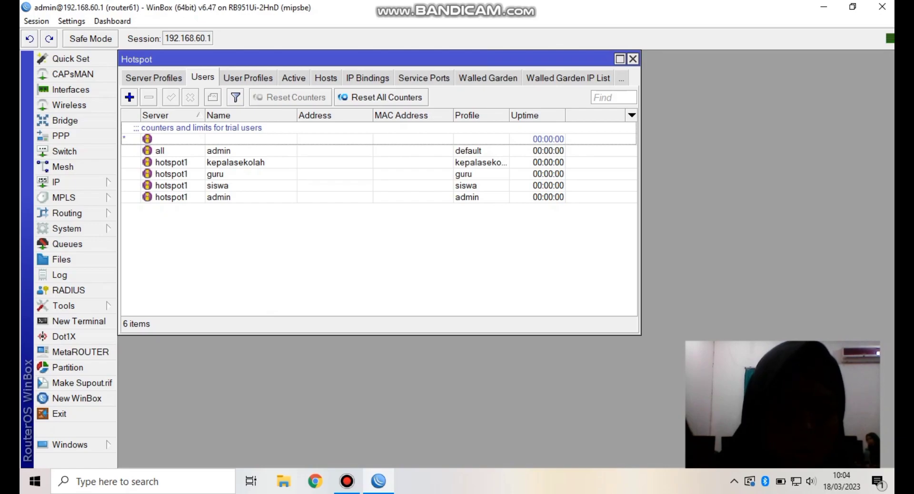
pyautogui.press('Insert')
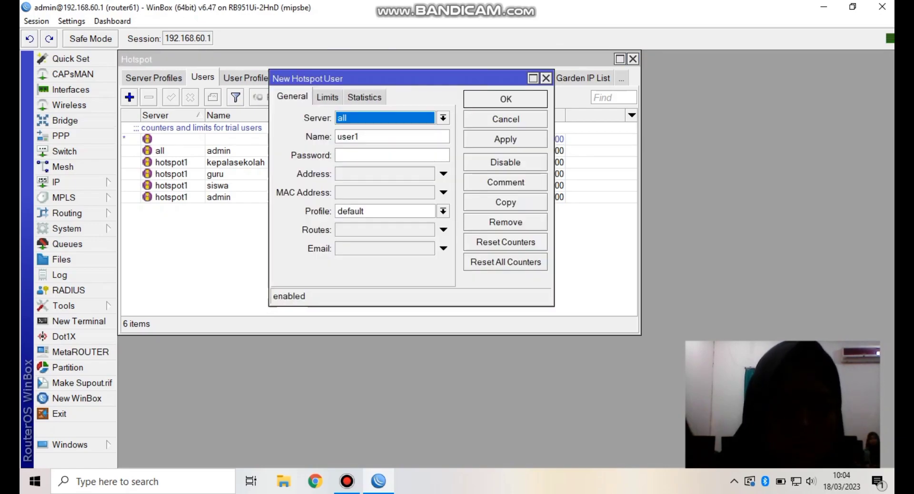
# - Add hotspot user penguji on hotspot1 with a password and the penguji profile
pyautogui.hotkey('alt', 'Down')
pyautogui.press('Down')
pyautogui.press('Return')
pyautogui.press('Tab')
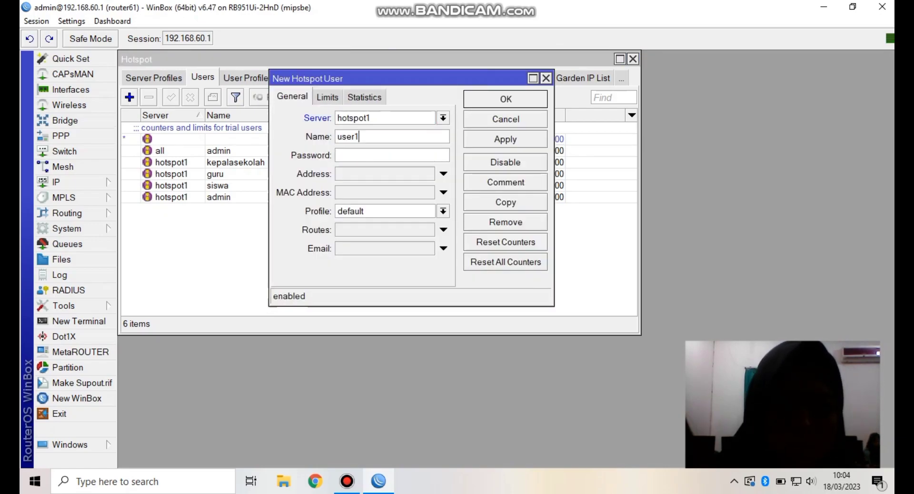
pyautogui.press('BackSpace')
pyautogui.press('BackSpace')
pyautogui.press('BackSpace')
pyautogui.press('BackSpace')
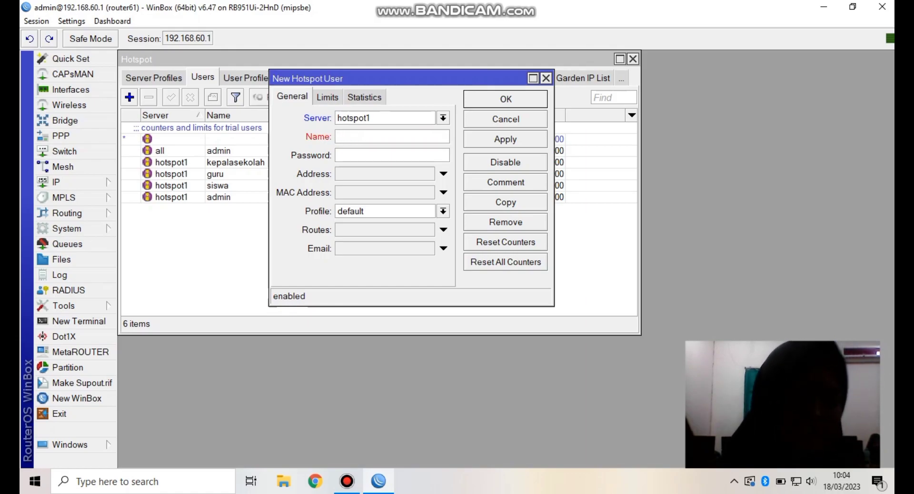
pyautogui.write('penguji')
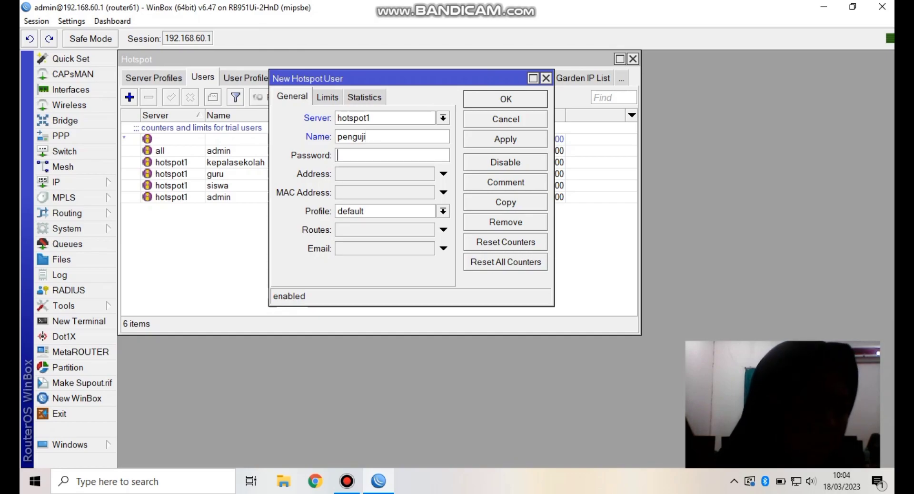
pyautogui.press('Tab')
pyautogui.write('1234')
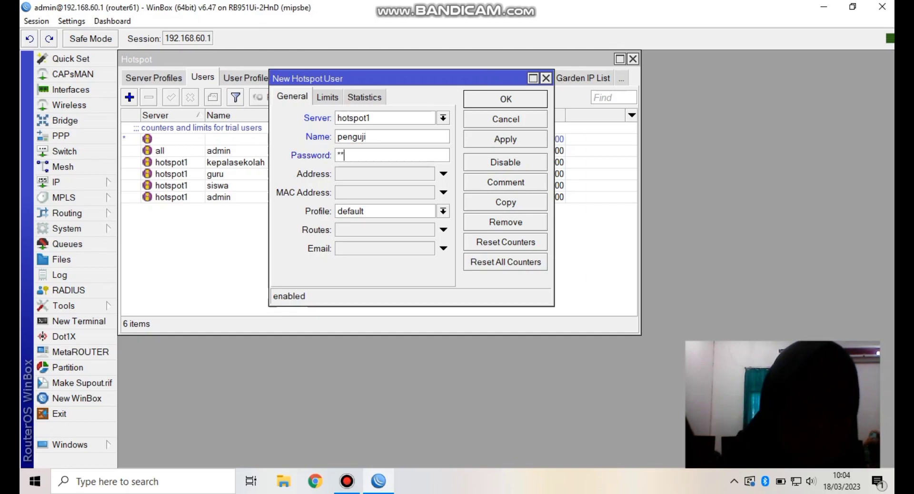
pyautogui.write('5')
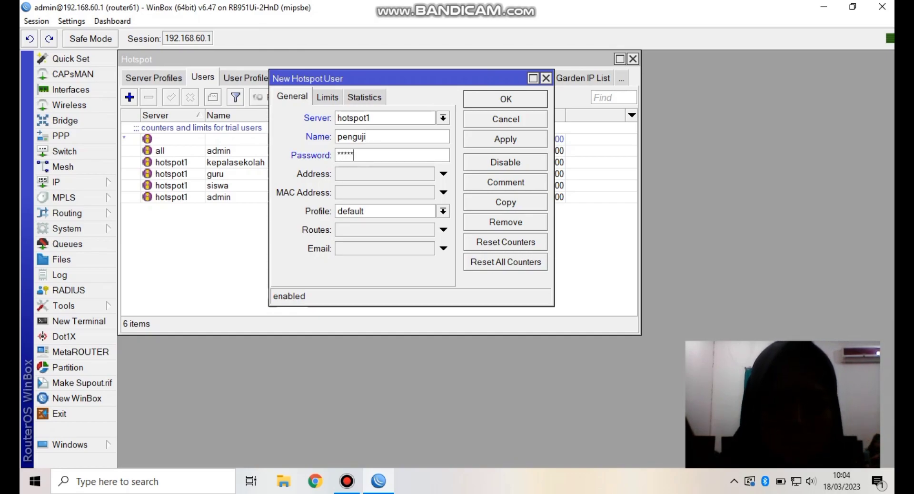
pyautogui.click(443, 211)
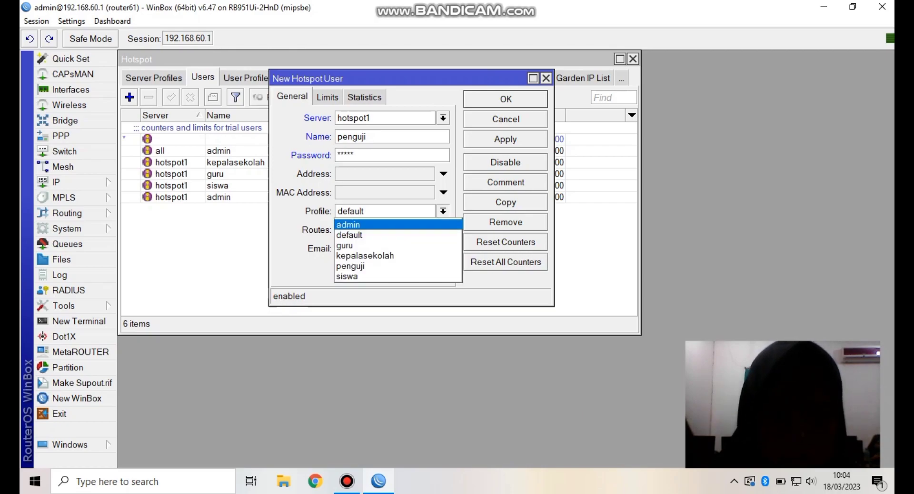
pyautogui.click(365, 266)
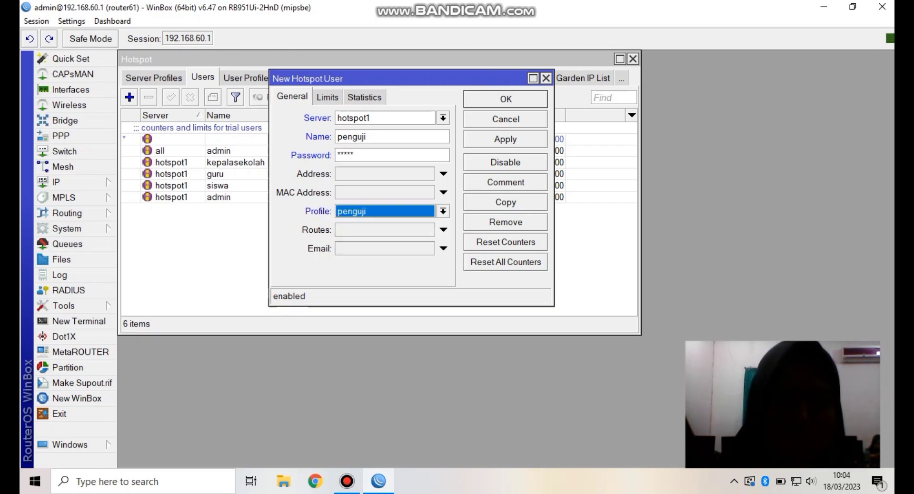
pyautogui.press('Return')
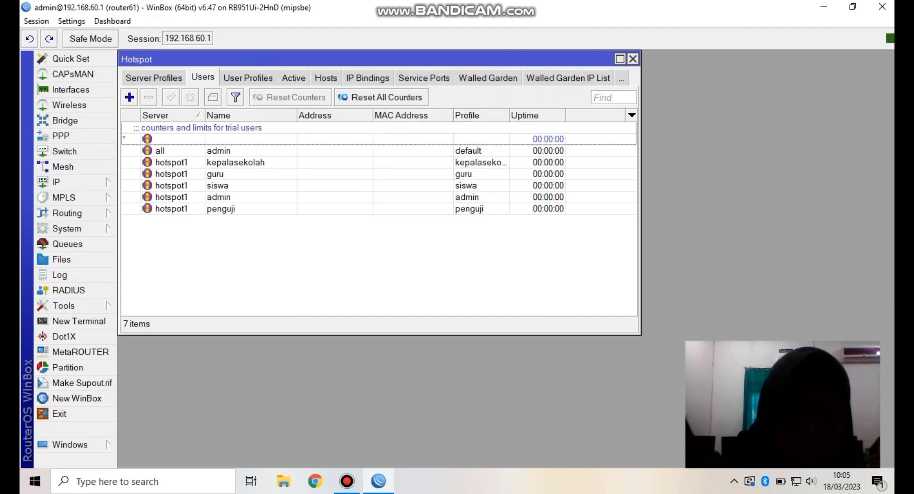
# - Close the Hotspot window, leaving the Winbox workspace empty
pyautogui.click(632, 59)
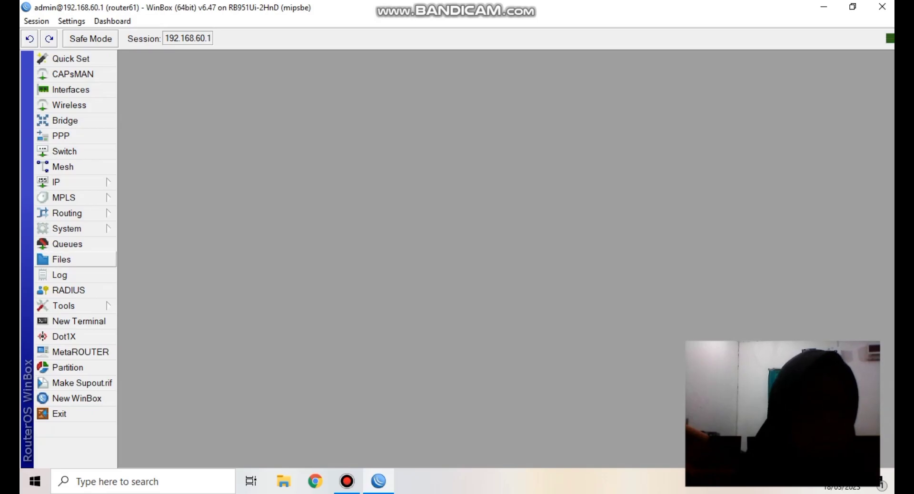
# - Copy hotspot/login.html from the router's File List onto the Windows desktop
pyautogui.click(61, 259)
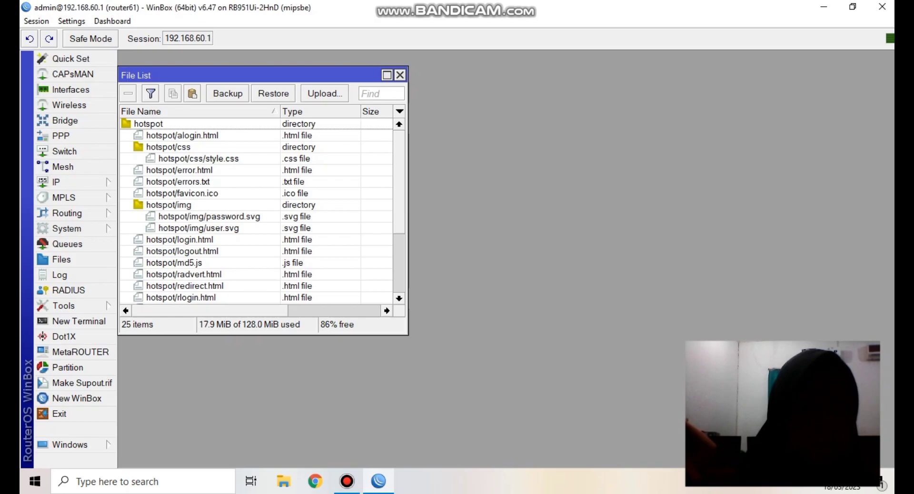
pyautogui.moveTo(248, 75); pyautogui.dragTo(439, 86)
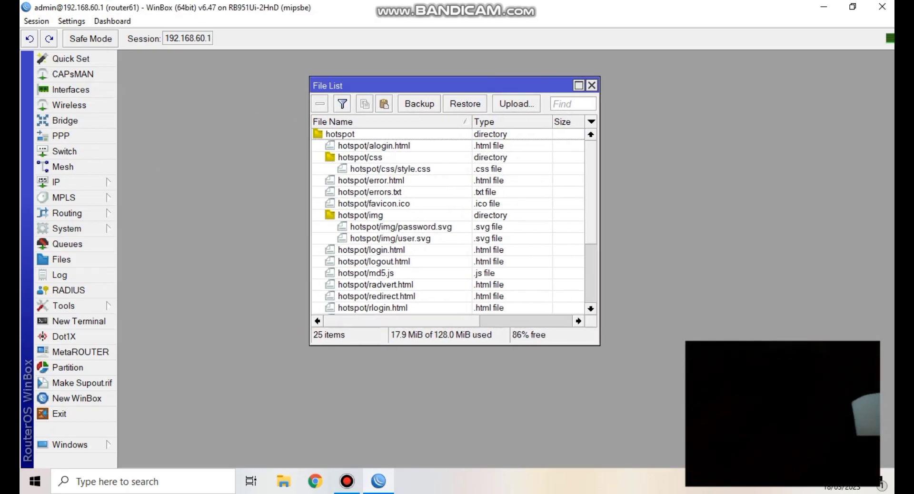
pyautogui.press('super+Down')
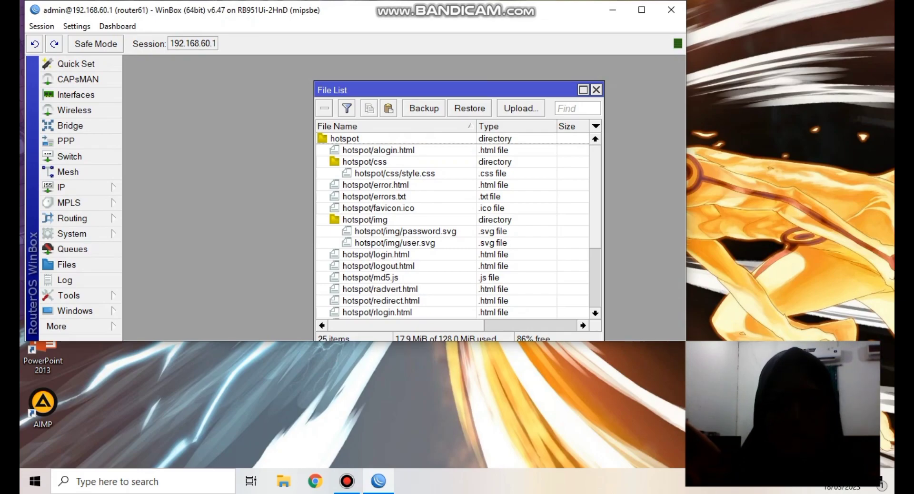
pyautogui.moveTo(428, 90); pyautogui.dragTo(396, 77)
pyautogui.click(343, 242)
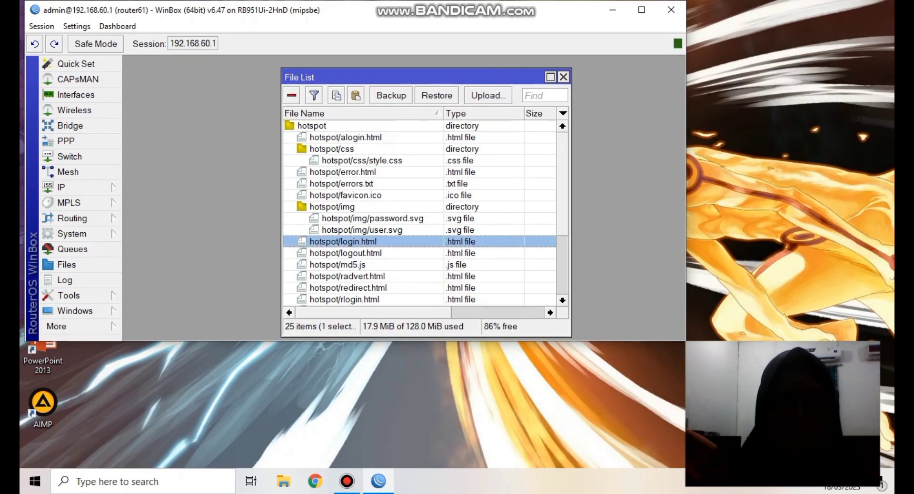
pyautogui.moveTo(343, 242); pyautogui.dragTo(815, 88)
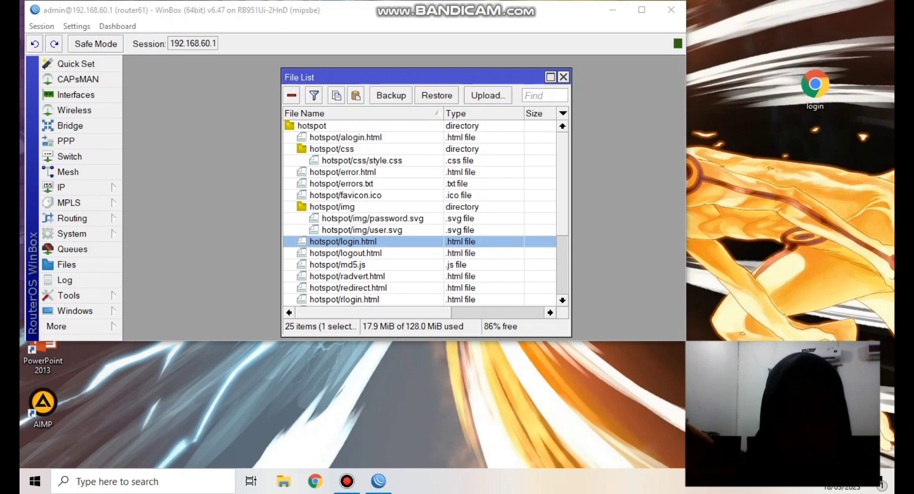
pyautogui.rightClick(463, 239)
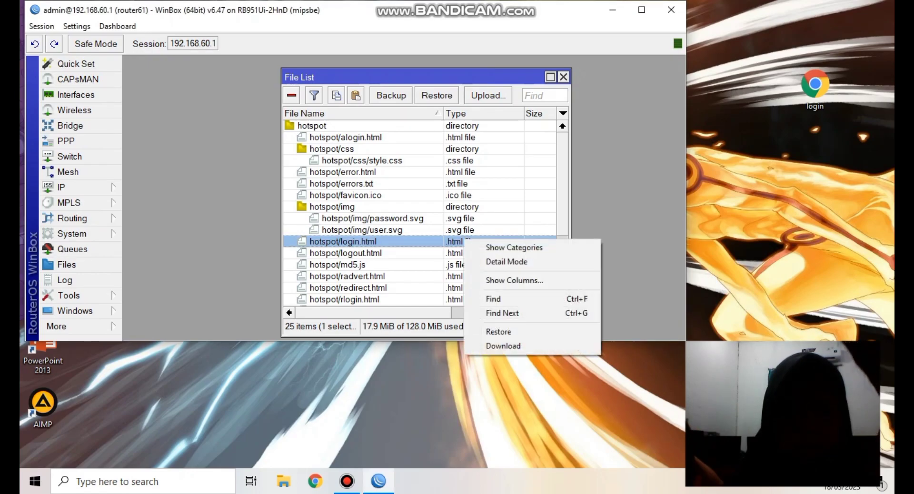
pyautogui.click(503, 346)
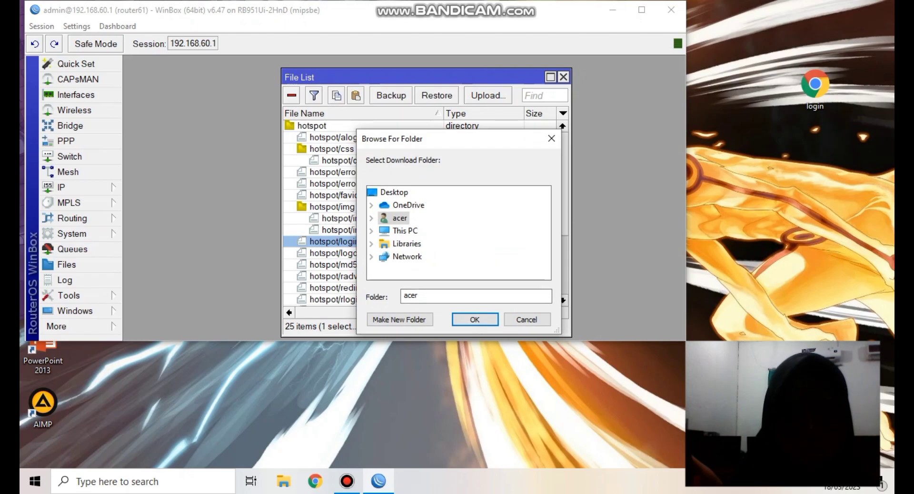
pyautogui.click(405, 230)
pyautogui.doubleClick(405, 230)
pyautogui.doubleClick(419, 230)
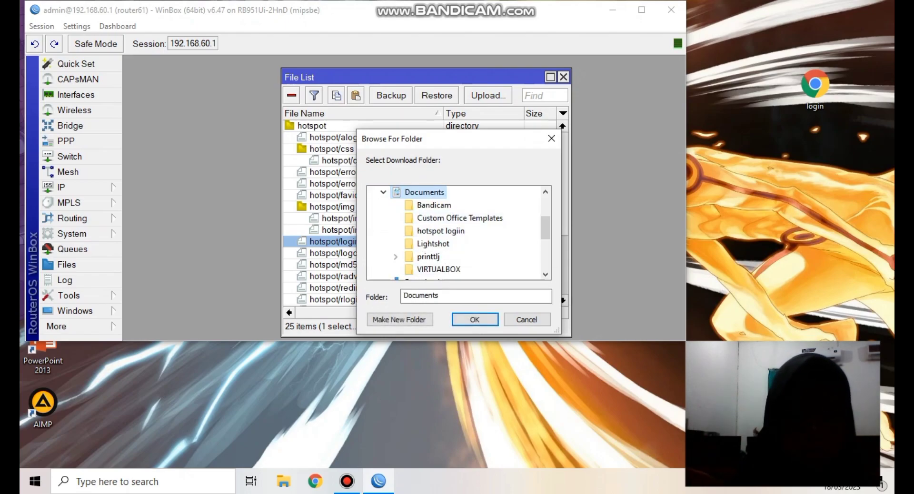
pyautogui.scroll(-3, 429, 257)
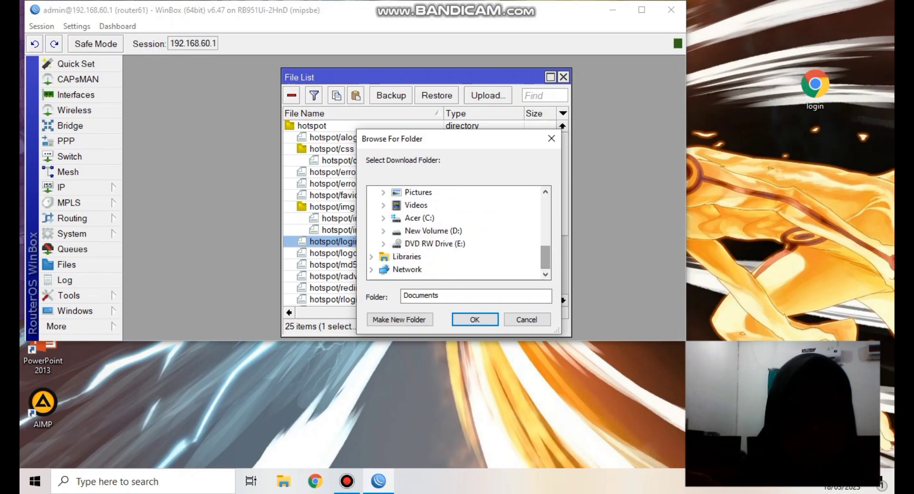
pyautogui.click(418, 192)
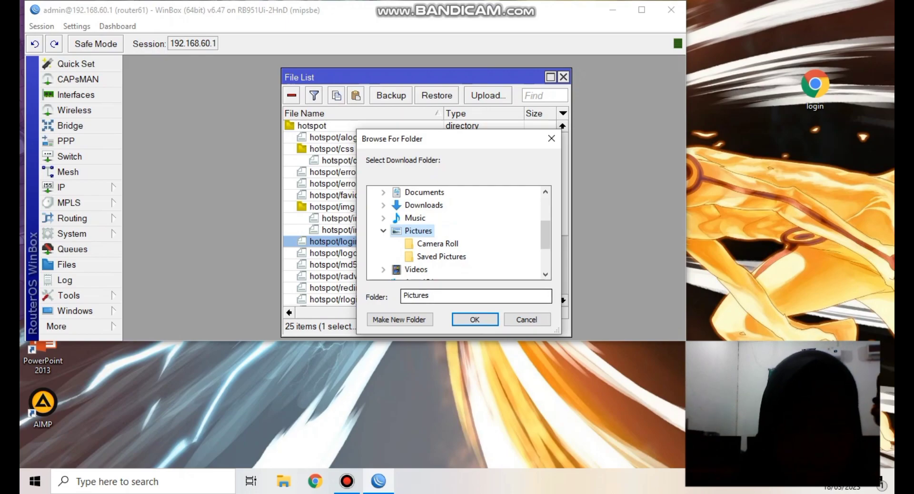
pyautogui.press('Return')
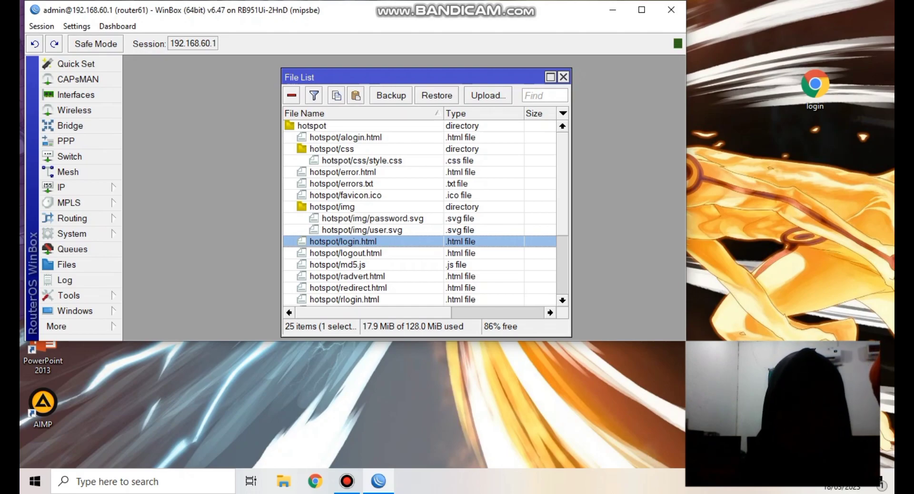
# - Open the desktop login.html in Notepad++, dismiss the plugin prompt, and bring up Find
pyautogui.click(815, 89)
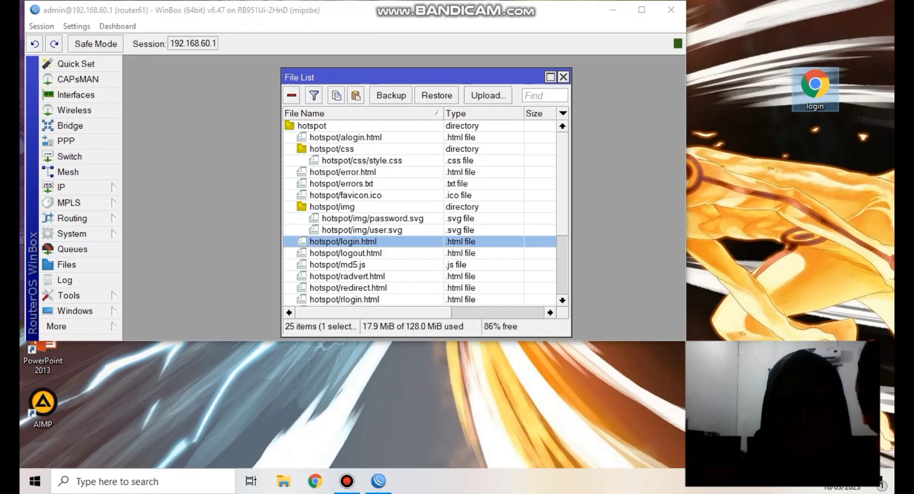
pyautogui.rightClick(815, 88)
pyautogui.click(762, 126)
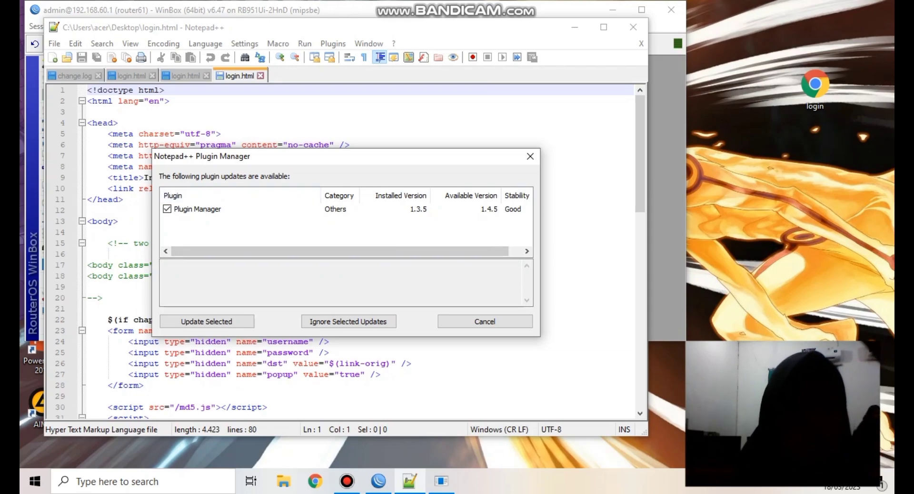
pyautogui.press('Escape')
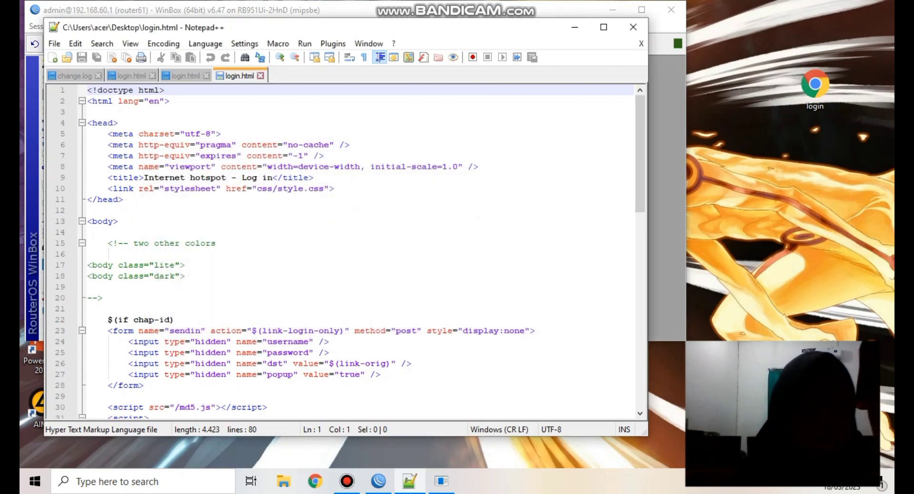
pyautogui.hotkey('ctrl', 'f')
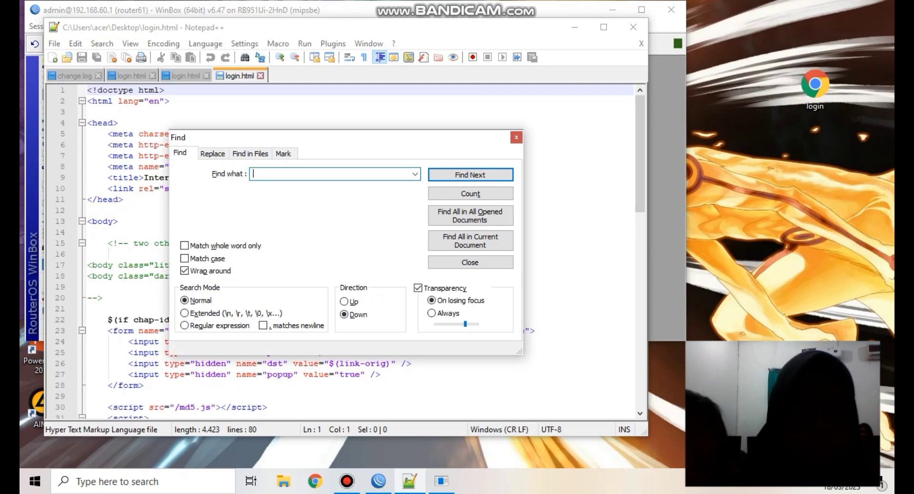
# - Find "please" and erase the old login prompt text on line 54
pyautogui.write('please')
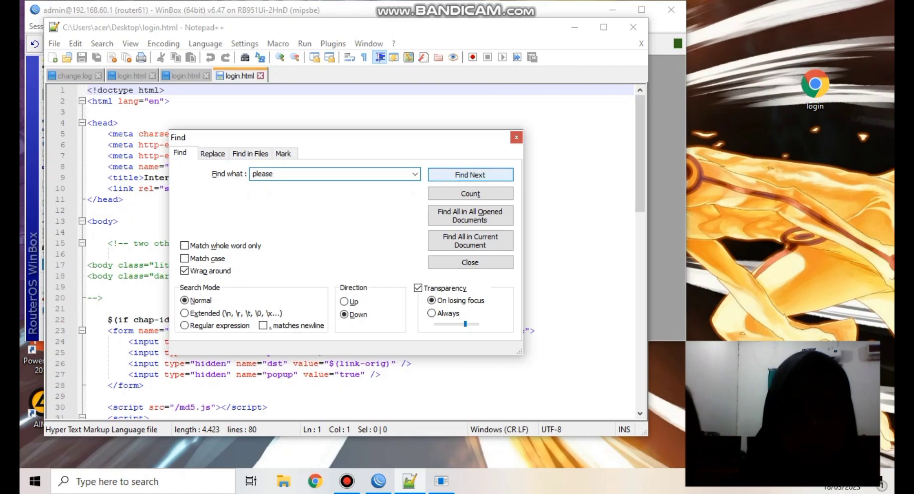
pyautogui.press('Return')
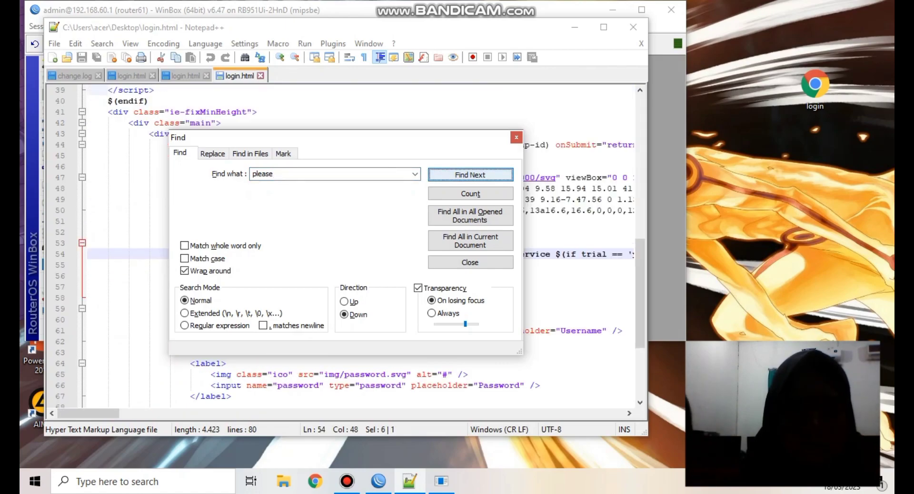
pyautogui.press('Escape')
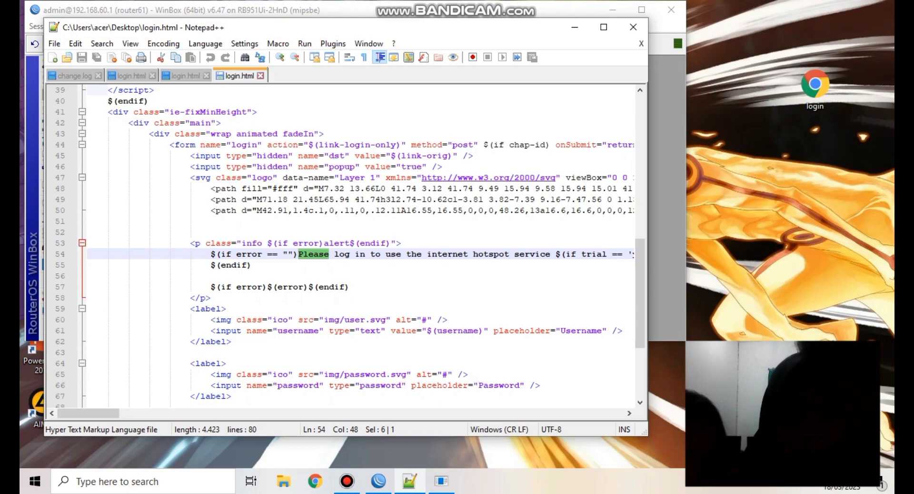
pyautogui.click(555, 254)
pyautogui.press('BackSpace')
pyautogui.press('BackSpace')
pyautogui.press('BackSpace')
pyautogui.press('BackSpace')
pyautogui.press('BackSpace')
pyautogui.press('BackSpace')
pyautogui.press('BackSpace')
pyautogui.press('BackSpace')
pyautogui.press('BackSpace')
pyautogui.press('BackSpace')
pyautogui.press('BackSpace')
pyautogui.press('BackSpace')
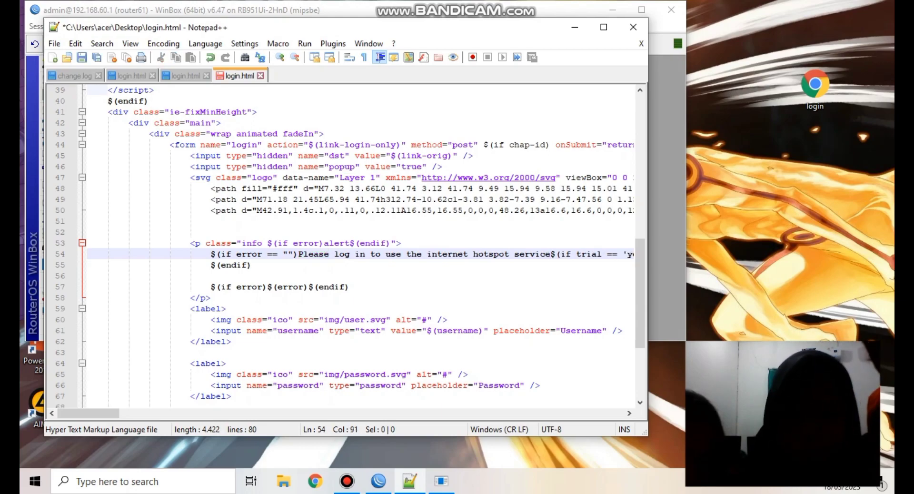
pyautogui.press('BackSpace')
pyautogui.press('BackSpace')
pyautogui.press('BackSpace')
pyautogui.press('BackSpace')
pyautogui.press('BackSpace')
pyautogui.press('BackSpace')
pyautogui.press('BackSpace')
pyautogui.press('BackSpace')
pyautogui.press('BackSpace')
pyautogui.press('BackSpace')
pyautogui.press('BackSpace')
pyautogui.press('BackSpace')
pyautogui.press('BackSpace')
pyautogui.press('BackSpace')
pyautogui.press('BackSpace')
pyautogui.press('BackSpace')
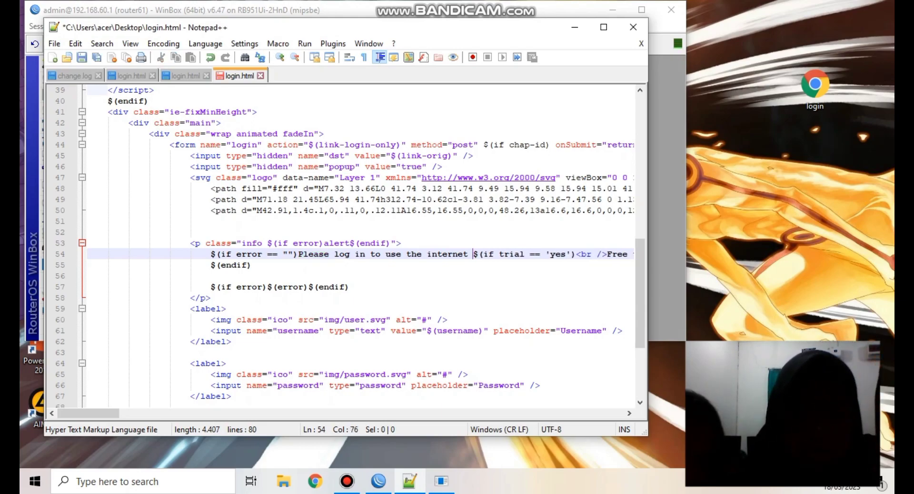
pyautogui.press('BackSpace')
pyautogui.press('BackSpace')
pyautogui.press('BackSpace')
pyautogui.press('BackSpace')
pyautogui.press('BackSpace')
pyautogui.press('BackSpace')
pyautogui.press('BackSpace')
pyautogui.press('BackSpace')
pyautogui.press('BackSpace')
pyautogui.press('BackSpace')
pyautogui.press('BackSpace')
pyautogui.press('BackSpace')
pyautogui.press('BackSpace')
pyautogui.press('BackSpace')
pyautogui.press('BackSpace')
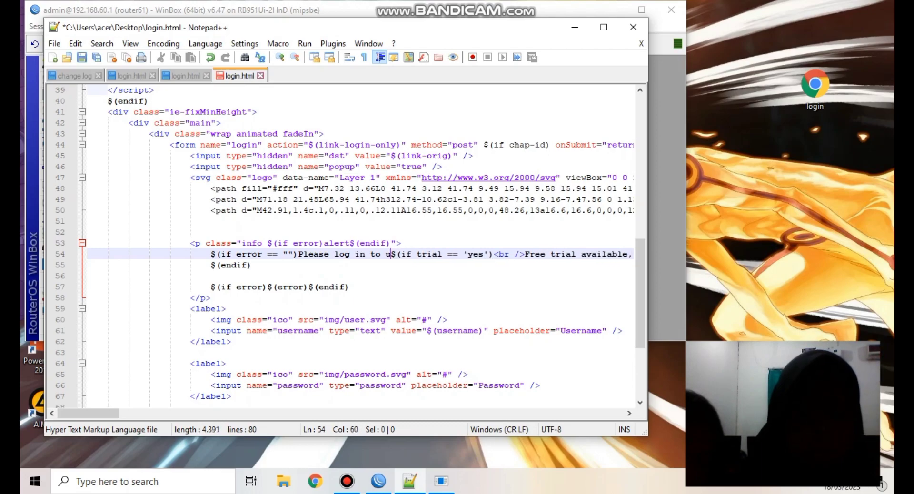
pyautogui.press('BackSpace')
pyautogui.press('BackSpace')
pyautogui.press('BackSpace')
pyautogui.press('BackSpace')
pyautogui.press('BackSpace')
pyautogui.press('BackSpace')
pyautogui.press('BackSpace')
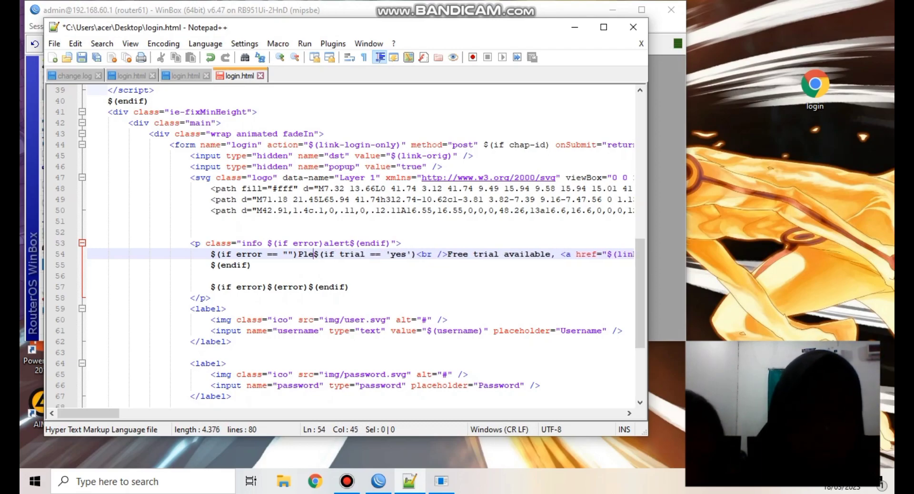
# - Type the banner "SELAMAT DATANG DIHOSPOT SMK NEGERI 2 TEBING TINGGI" in capitals and save
pyautogui.press('capslock')
pyautogui.write('SELA')
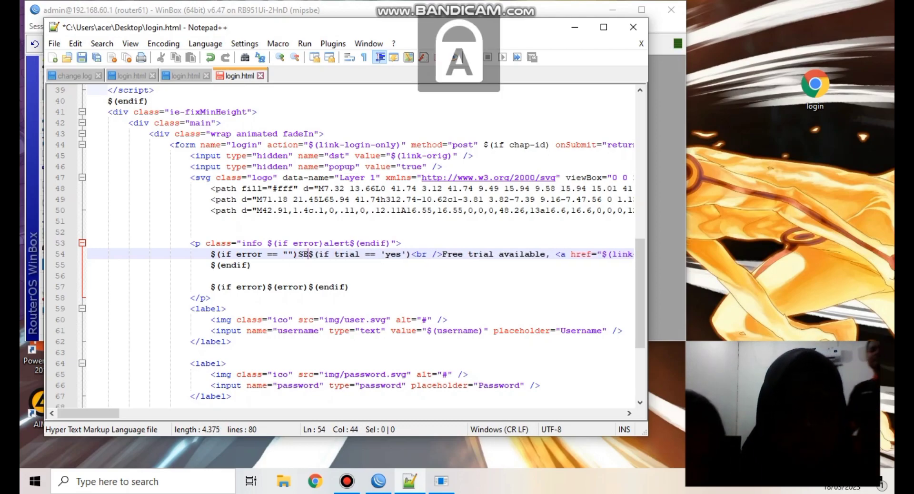
pyautogui.write('MAT DA')
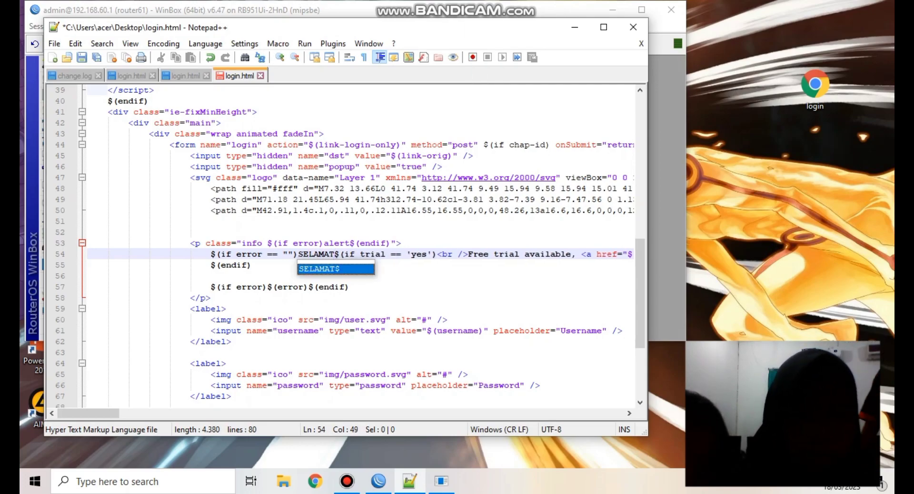
pyautogui.write('TANG DIS')
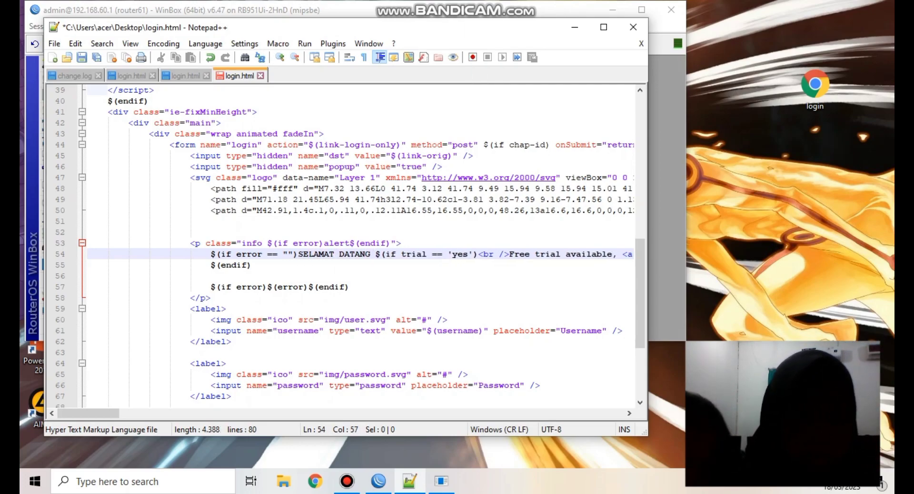
pyautogui.press('BackSpace')
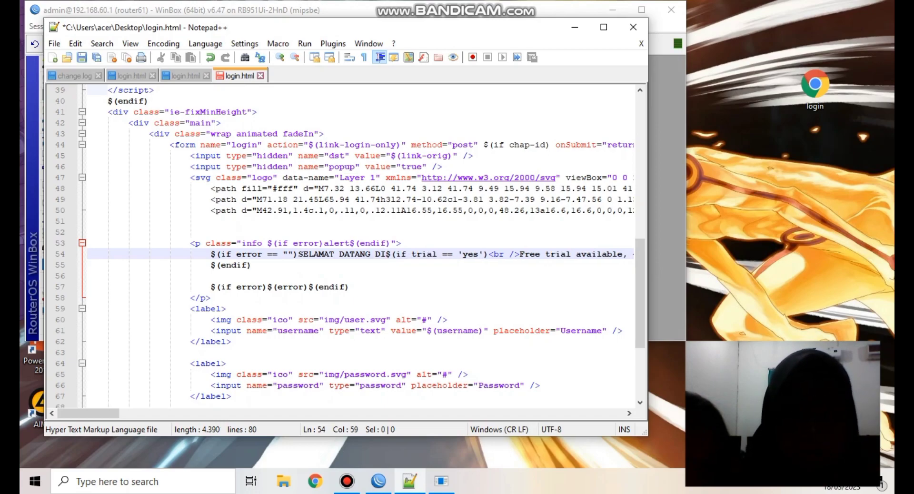
pyautogui.write('HOSPOT S')
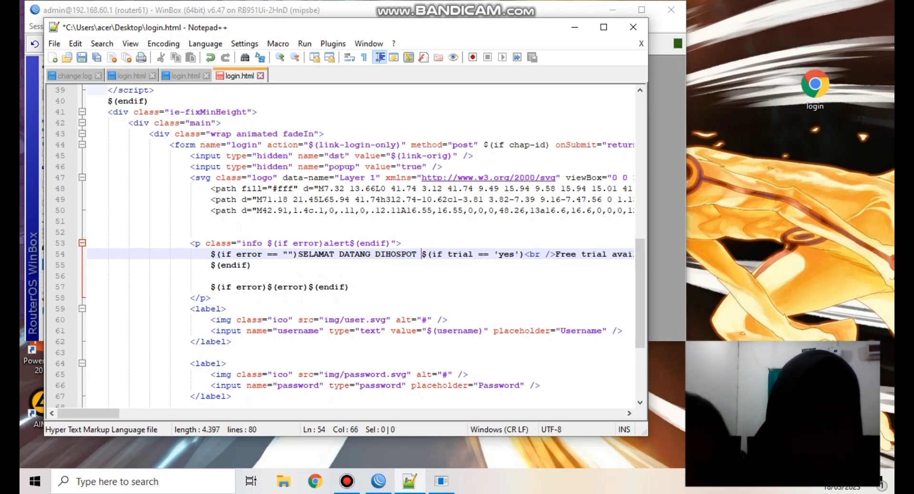
pyautogui.write('MK NEGER')
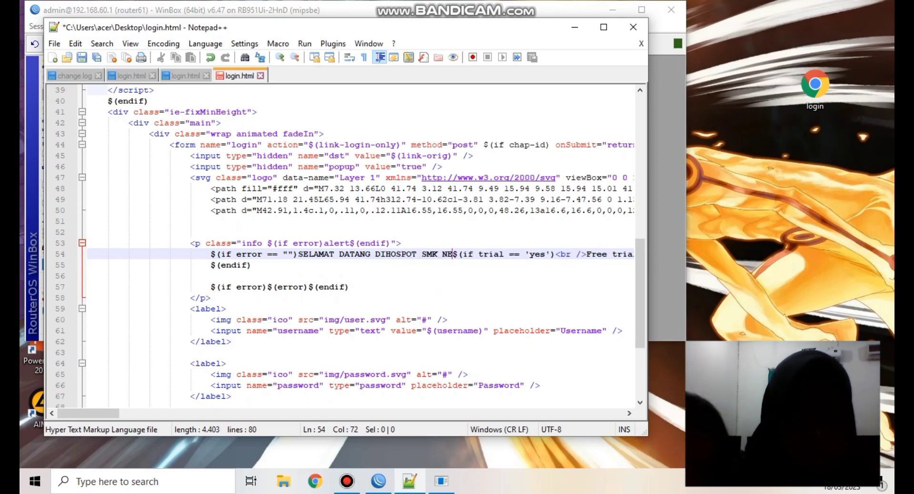
pyautogui.write('I 2')
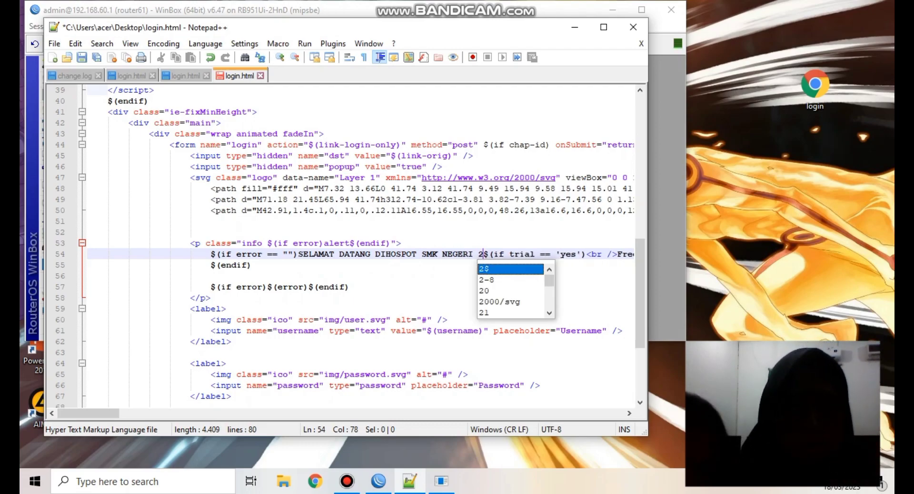
pyautogui.write(' TEBING')
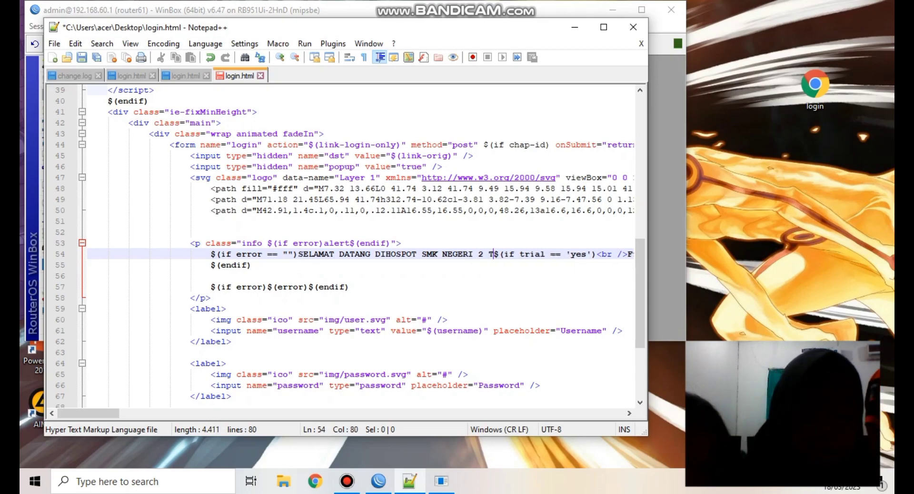
pyautogui.write(' TINGGI')
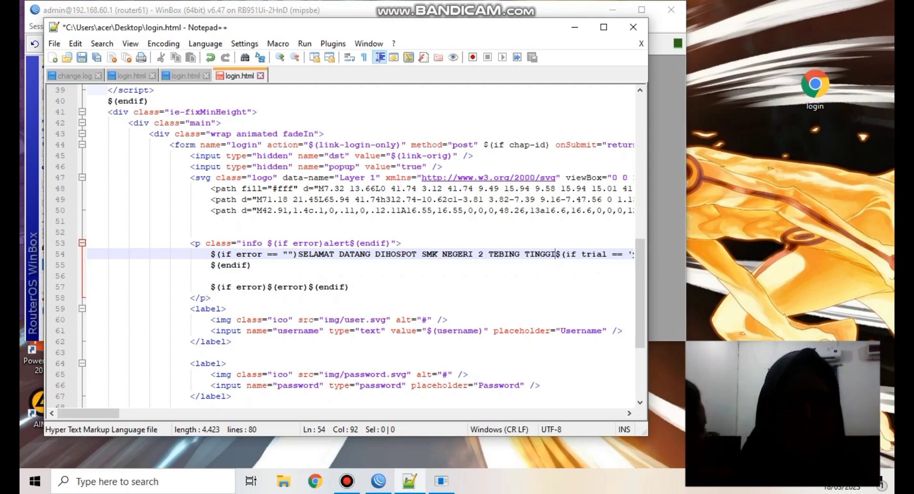
pyautogui.hotkey('ctrl', 's')
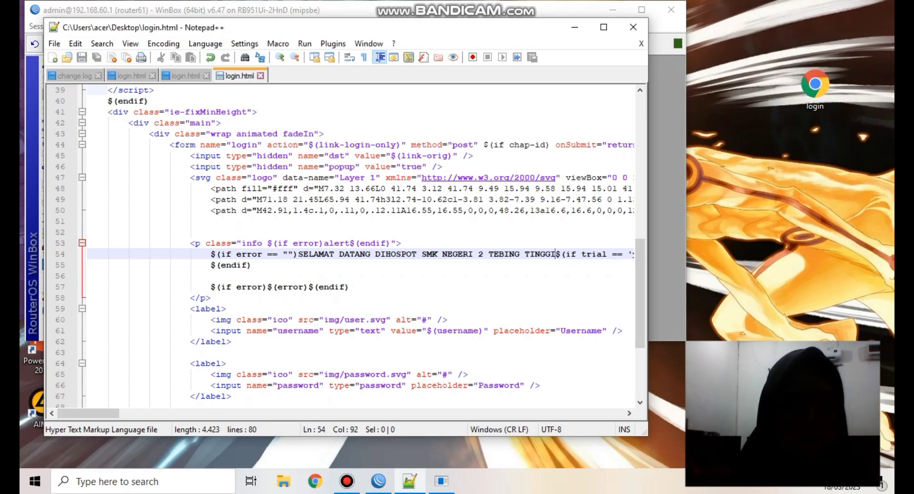
# - Close Notepad++ without updating, drop the edited login.html into the router's File List, and maximize it
pyautogui.click(633, 27)
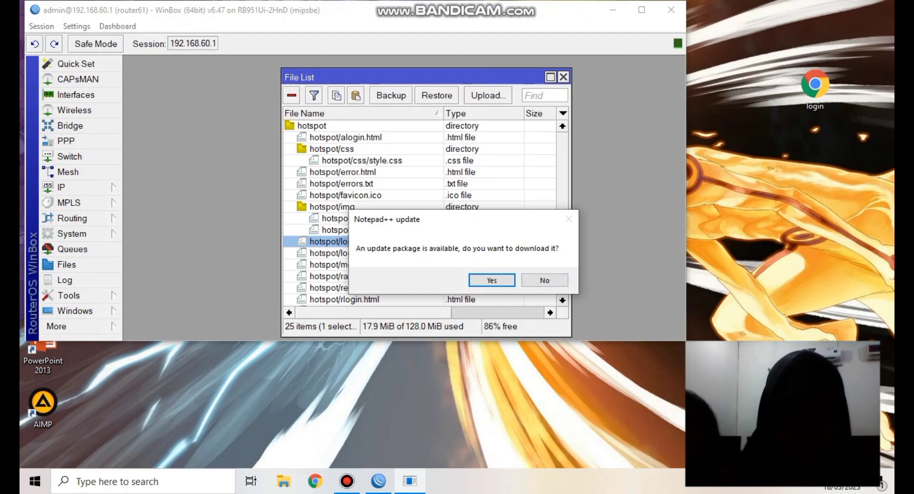
pyautogui.click(544, 280)
pyautogui.moveTo(815, 84); pyautogui.dragTo(484, 255)
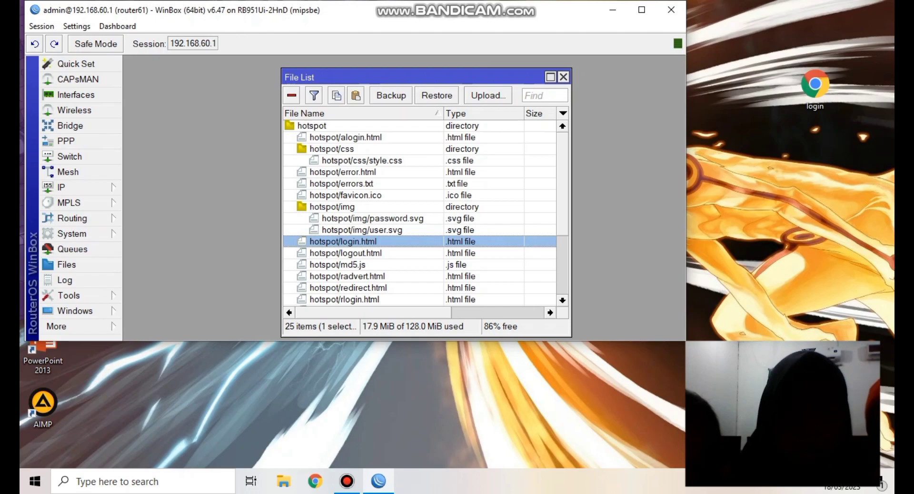
pyautogui.click(550, 77)
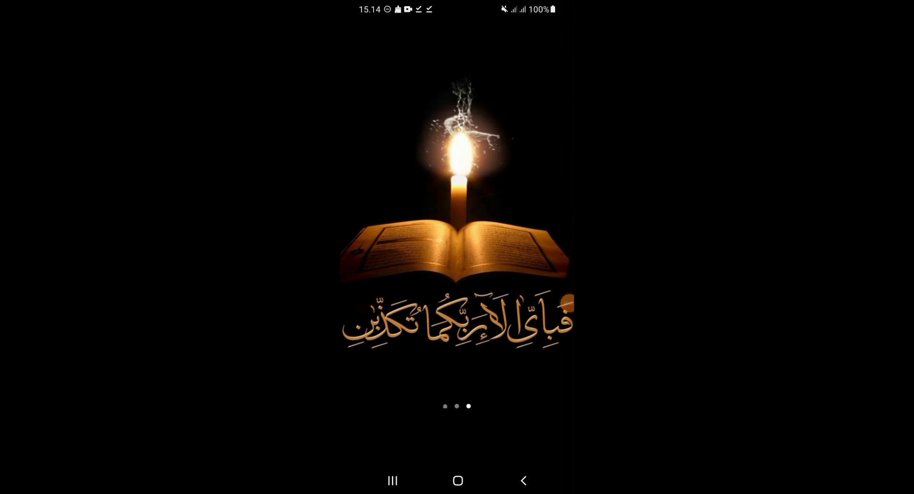
# - On the phone, connect to the UKK_61 Wi-Fi from quick settings using the network password
pyautogui.moveTo(457, 10); pyautogui.dragTo(457, 238)
pyautogui.moveTo(457, 143)
pyautogui.mouseDown()
pyautogui.moveTo(457, 381)
pyautogui.moveTo(457, 143)
pyautogui.mouseUp()
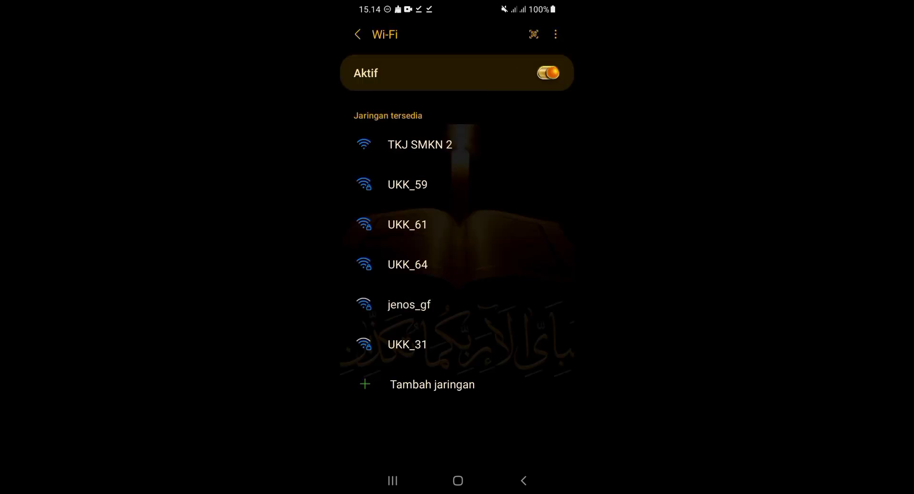
pyautogui.click(407, 224)
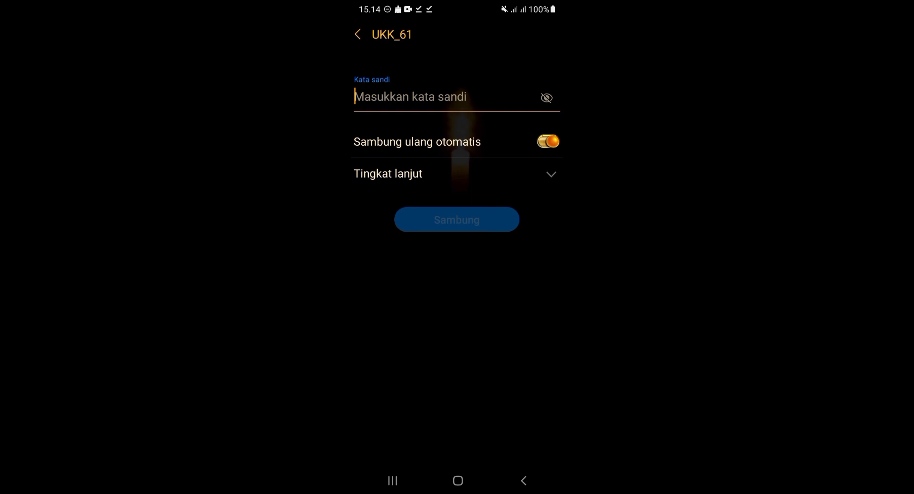
pyautogui.write('1')
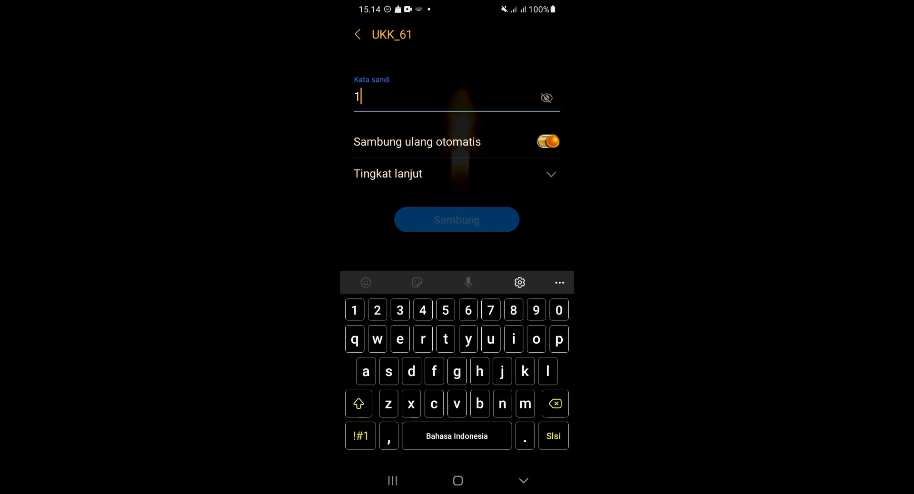
pyautogui.write('2345678')
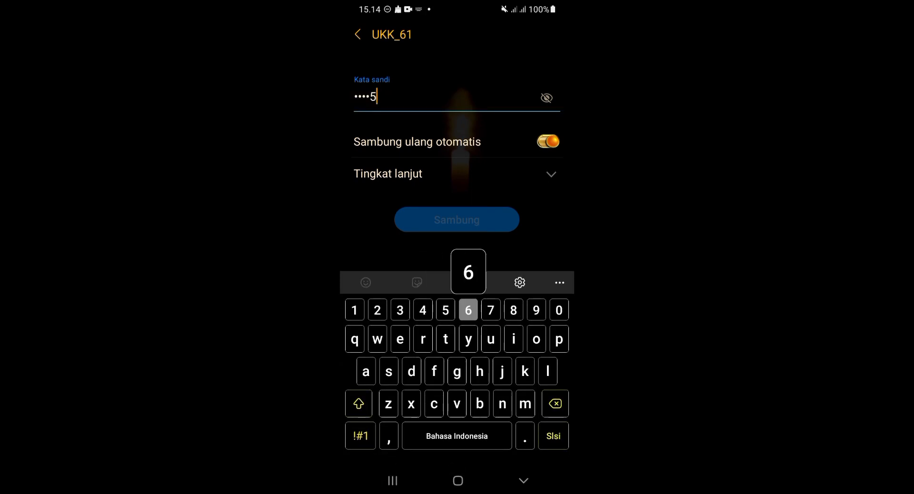
pyautogui.press('Return')
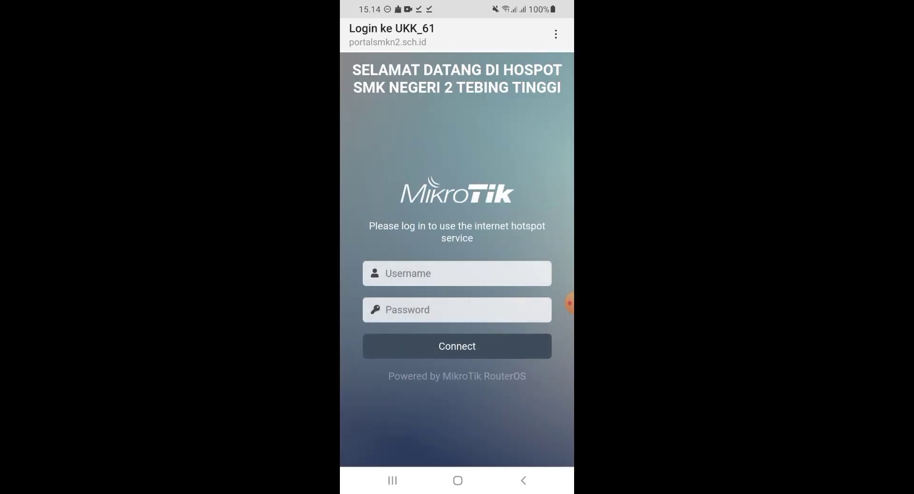
# - Sign in to the hotspot with the user's username and password, then verify UKK_61 shows connected
pyautogui.click(457, 273)
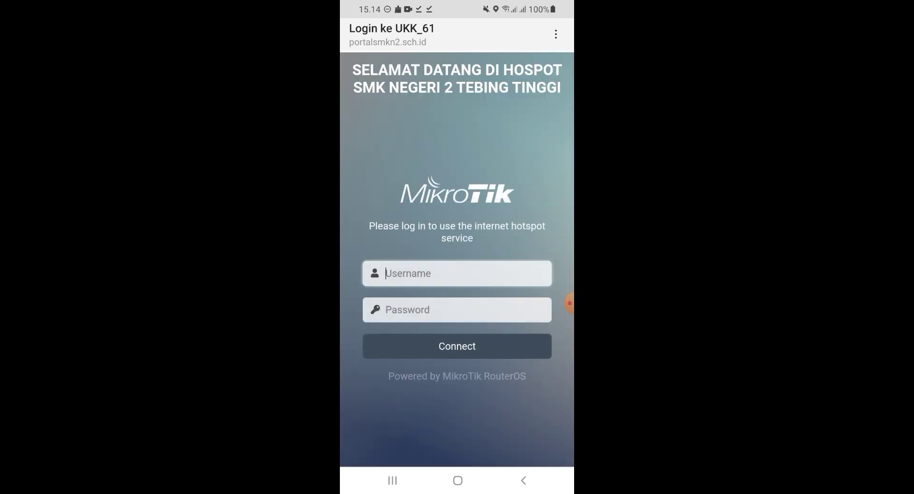
pyautogui.write('Ke')
pyautogui.press('BackSpace')
pyautogui.press('BackSpace')
pyautogui.write('ke')
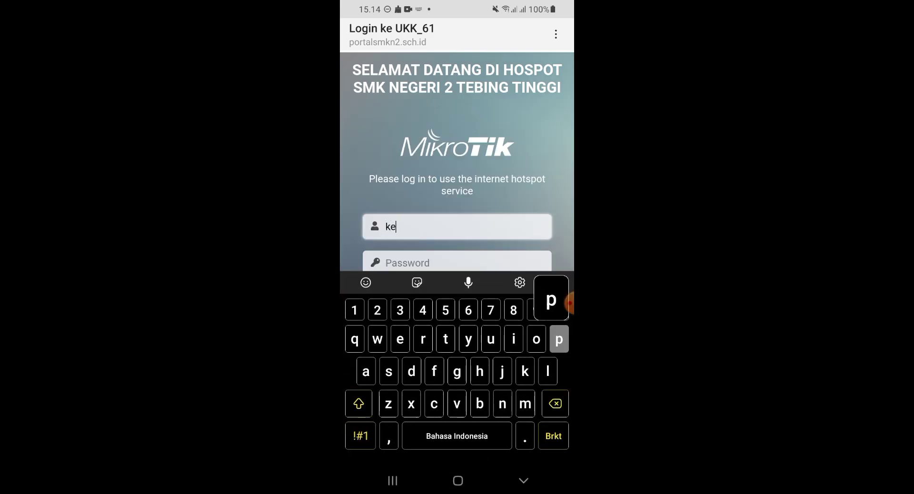
pyautogui.write('palasekolah')
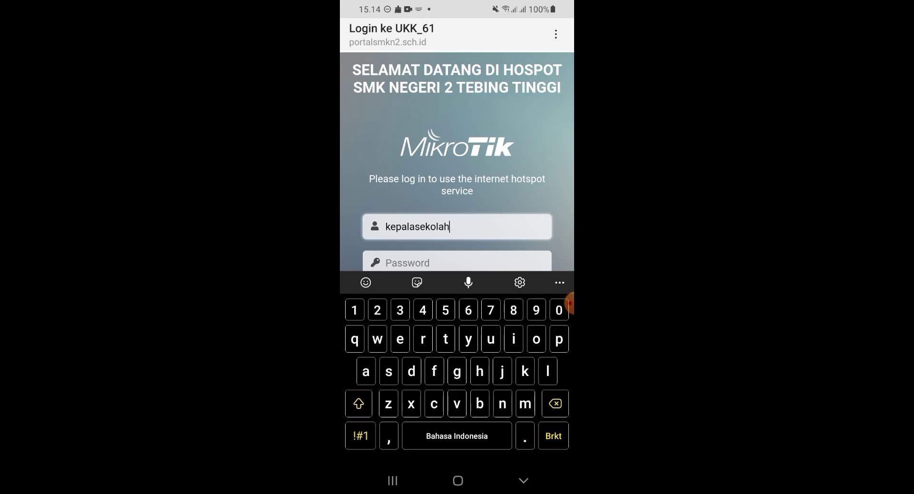
pyautogui.press('Tab')
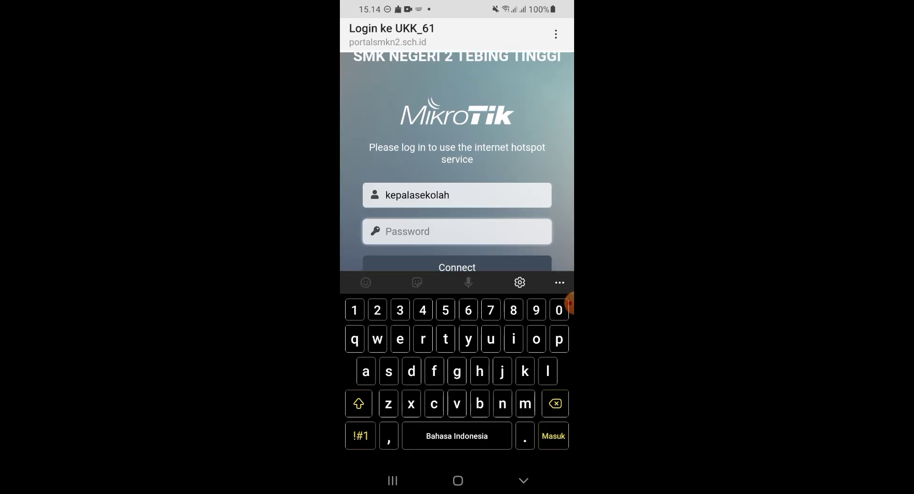
pyautogui.write('123')
pyautogui.press('Return')
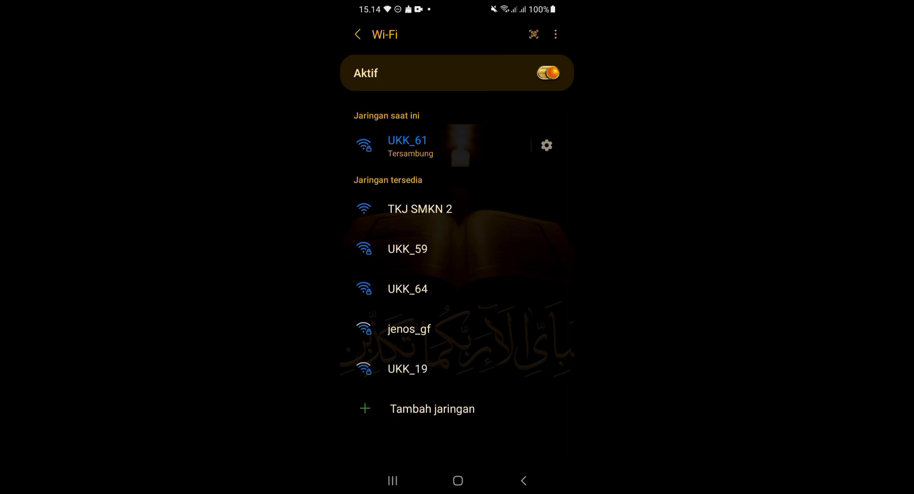
pyautogui.moveTo(457, 2); pyautogui.dragTo(457, 334)
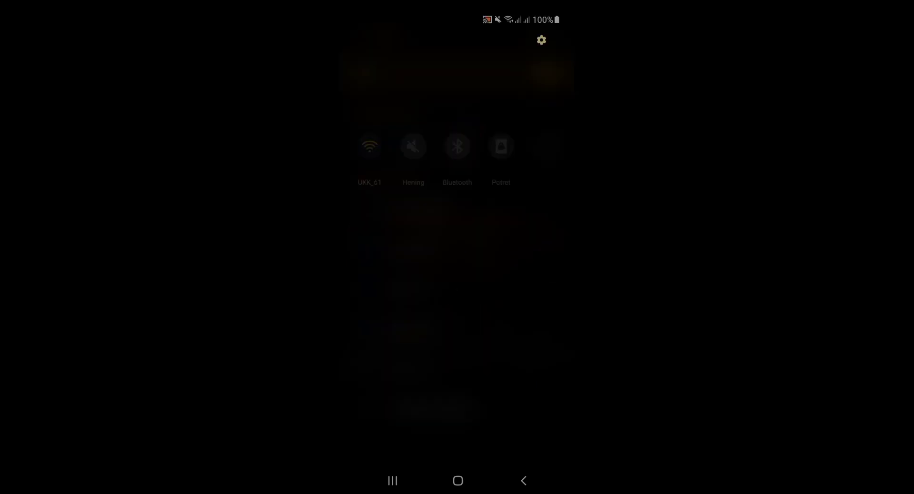
pyautogui.moveTo(457, 429); pyautogui.dragTo(457, 238)
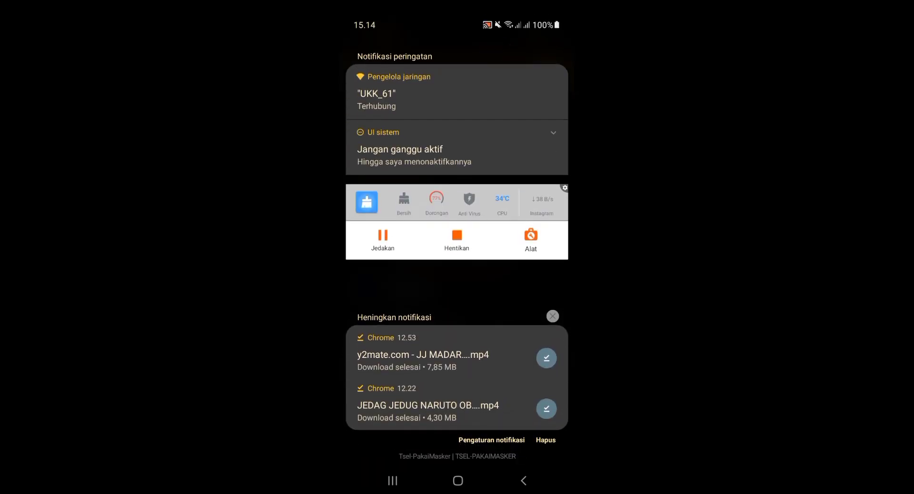